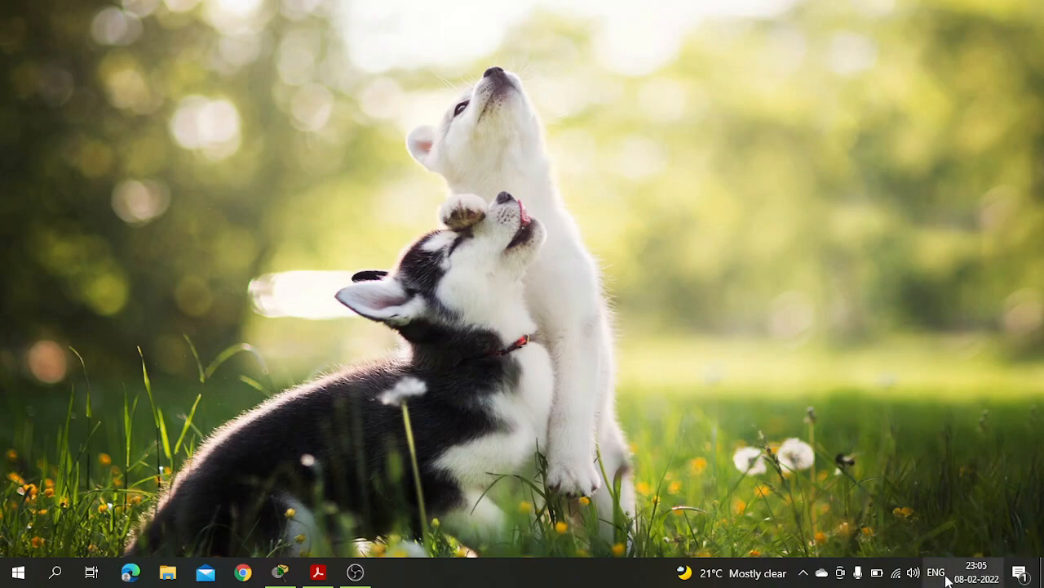
Switch to the Lab 2 PDF in Acrobat Reader and review the exercise text, topology, IP configurations and routing table entries
click(329, 573)
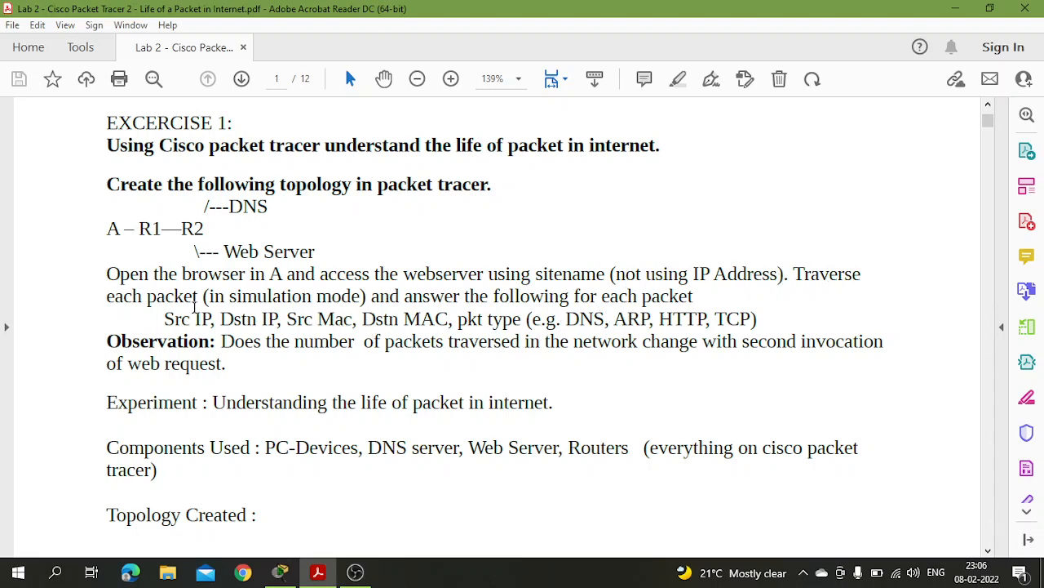
scroll(385, 360, down, 6)
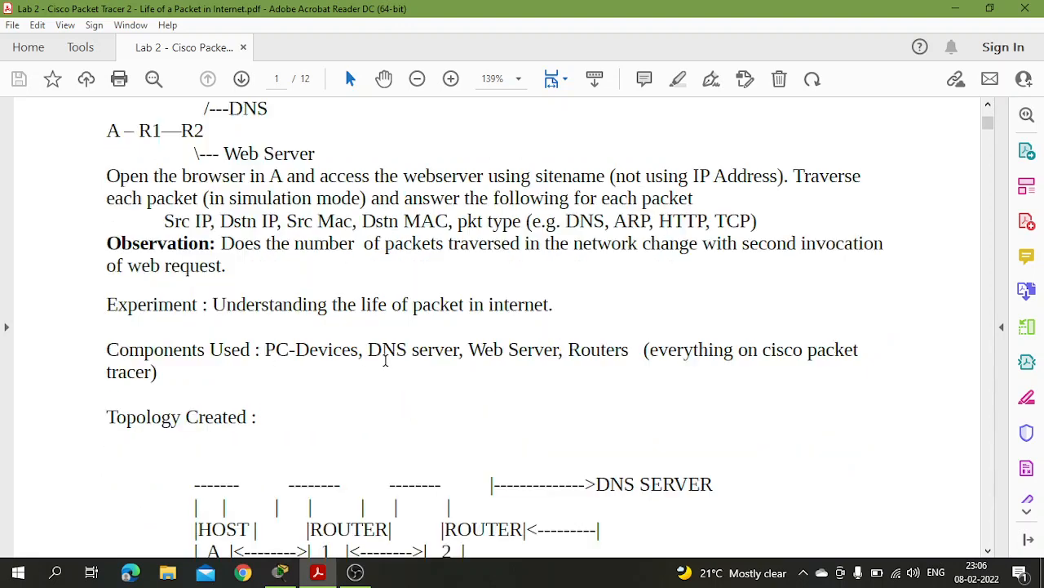
scroll(385, 360, up, 3)
scroll(433, 327, down, 10)
scroll(431, 320, up, 3)
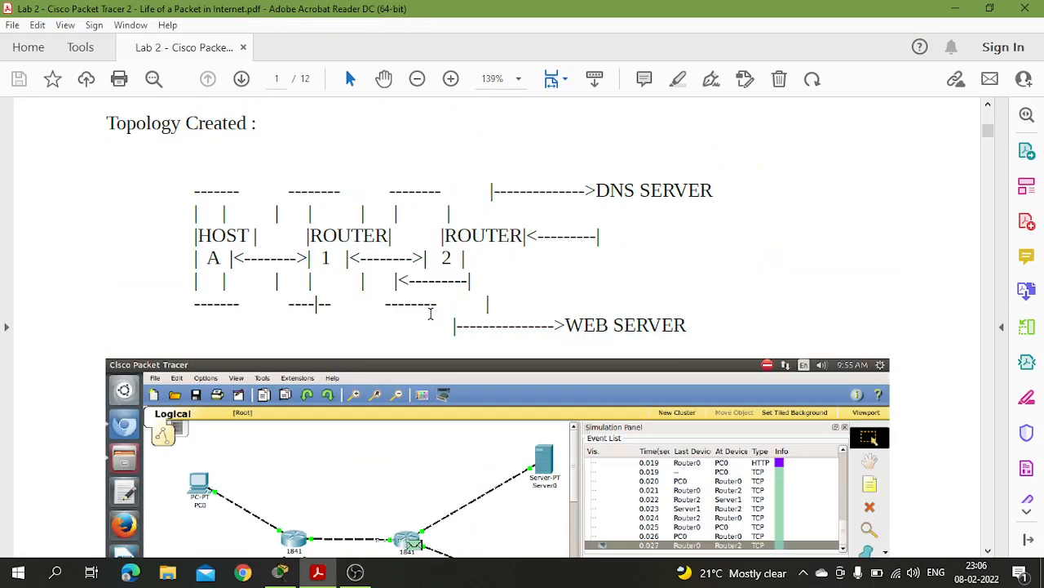
scroll(431, 319, down, 7)
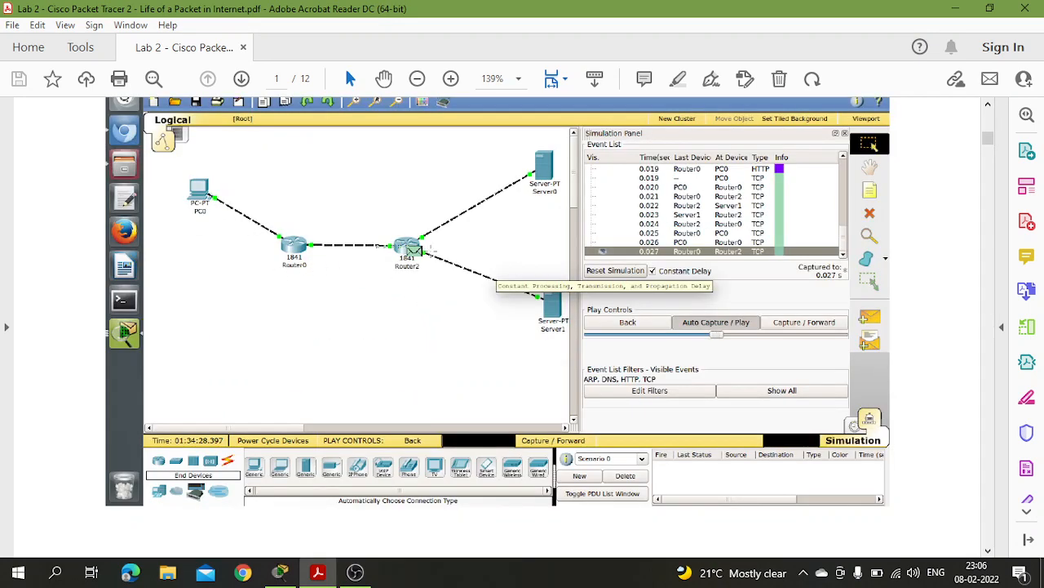
scroll(401, 365, down, 10)
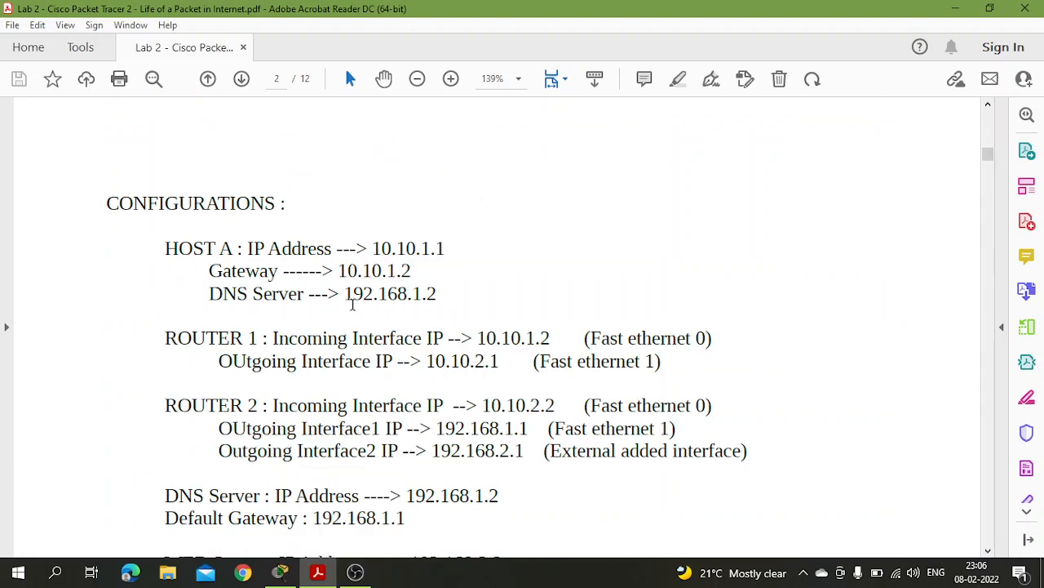
scroll(306, 344, down, 5)
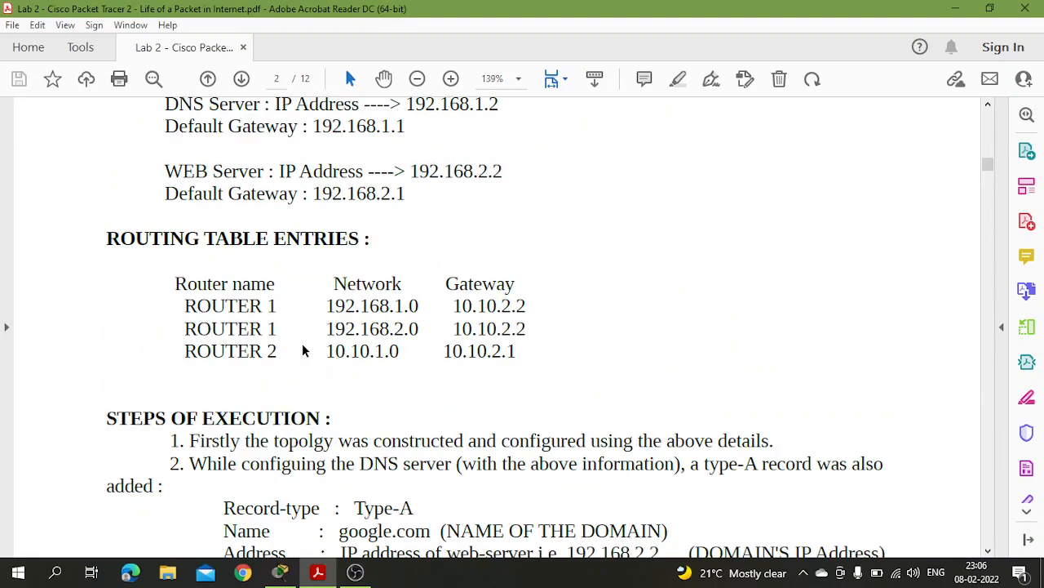
scroll(302, 349, up, 5)
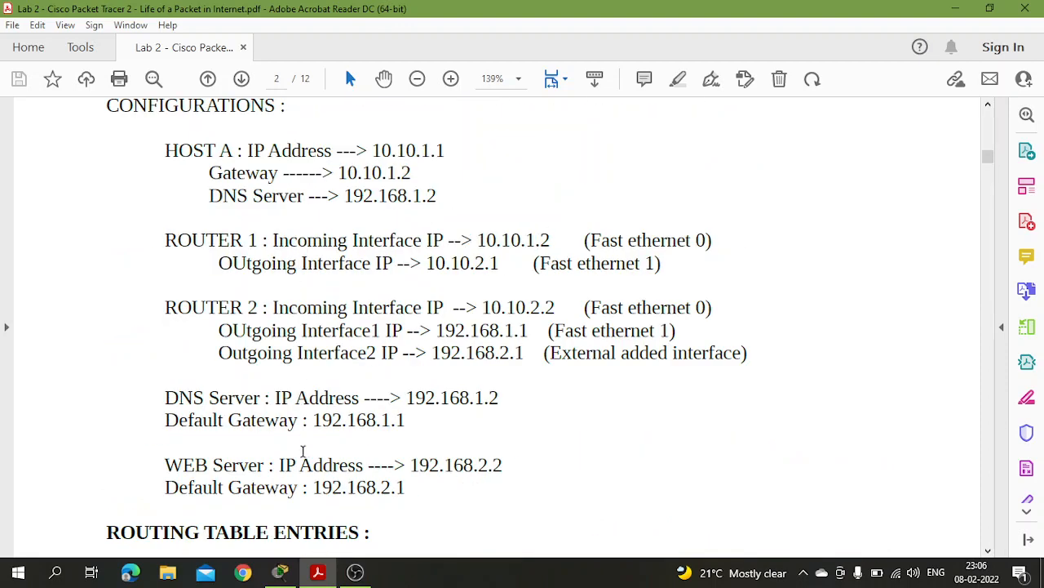
Switch to Cisco Packet Tracer and place a PC in the upper-left area of the logical workspace
click(280, 571)
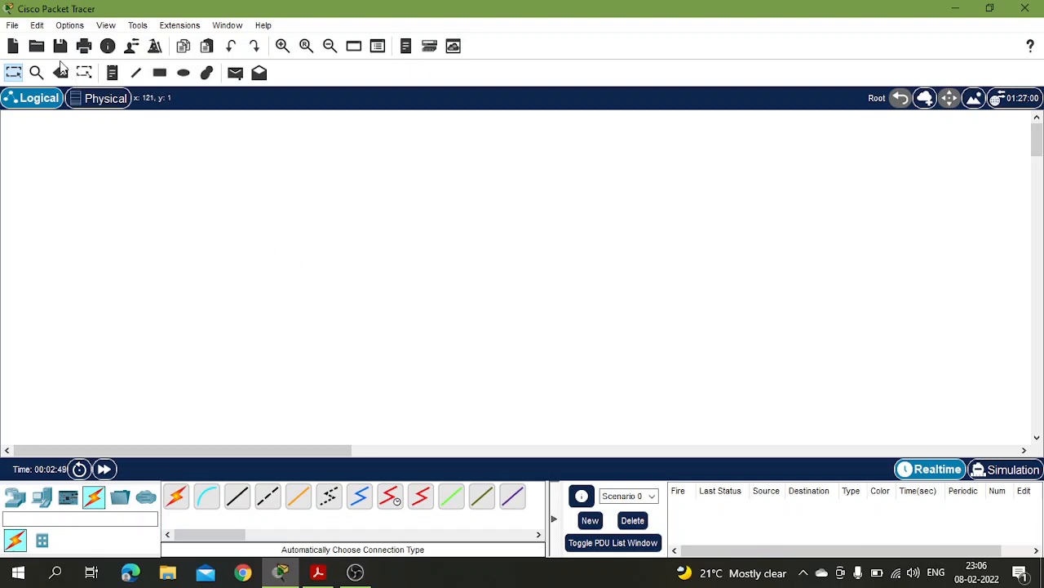
click(42, 498)
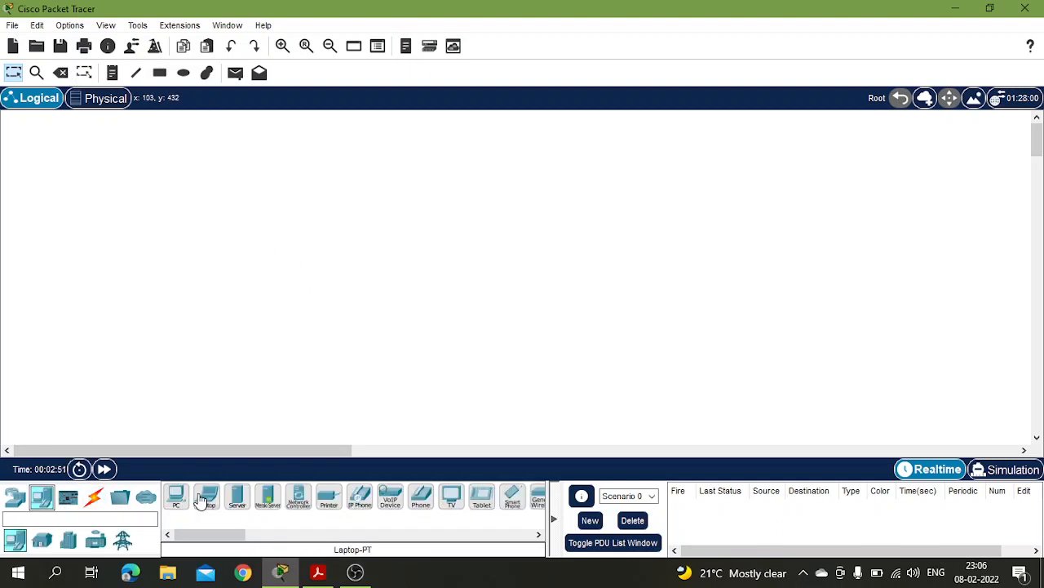
click(172, 507)
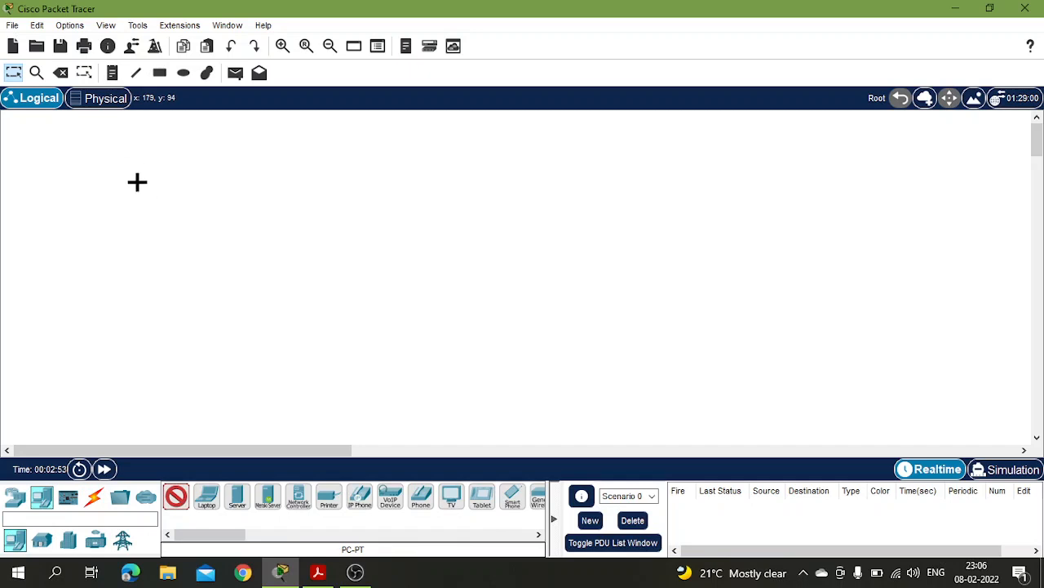
click(137, 183)
Place two 1841 routers side by side, below and to the right of PC0
click(14, 497)
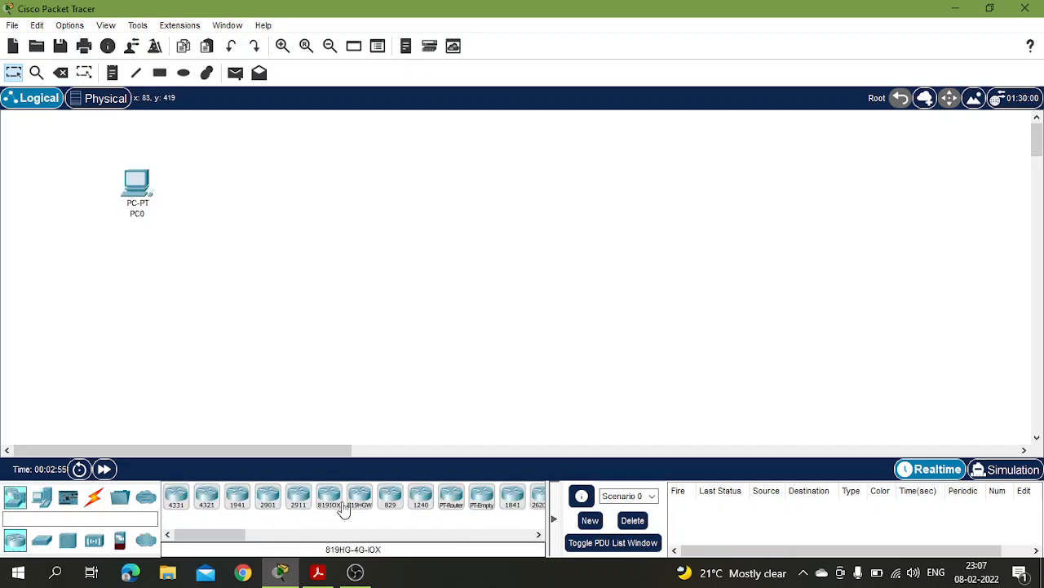
click(516, 494)
click(289, 281)
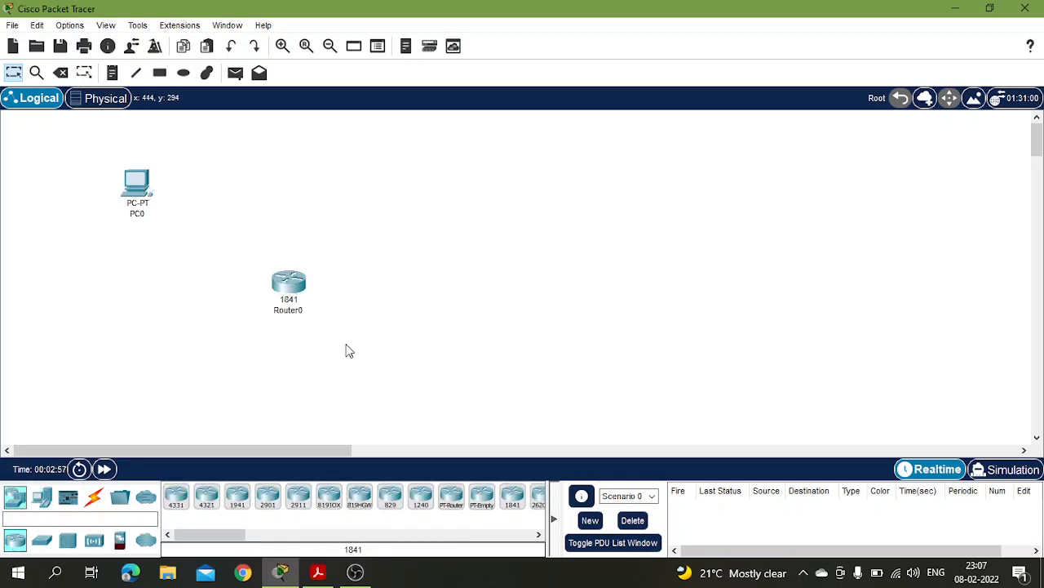
click(513, 496)
click(464, 294)
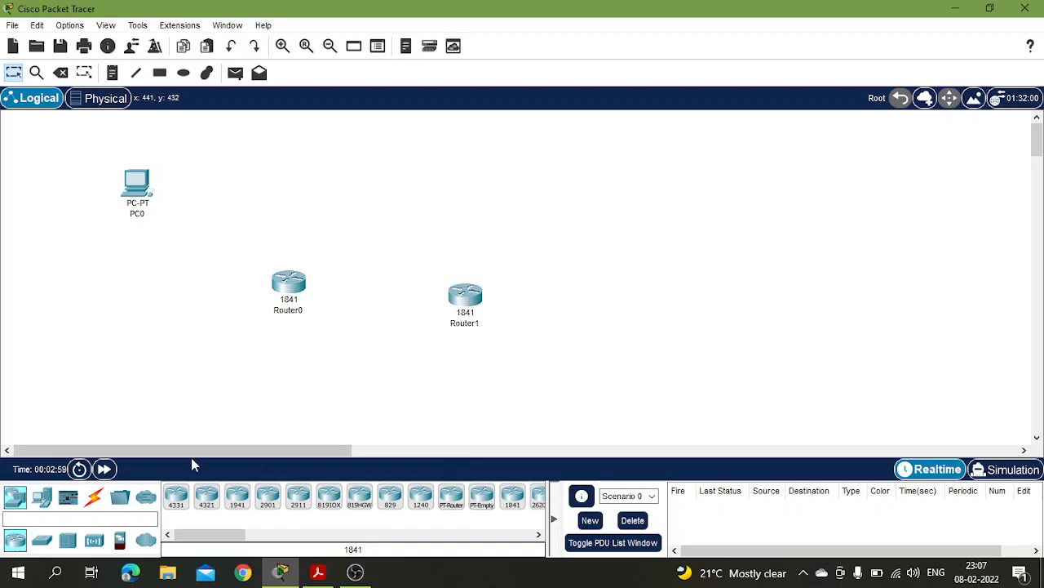
Place two generic servers to the right of Router1, one above it and one below it
click(41, 496)
click(237, 495)
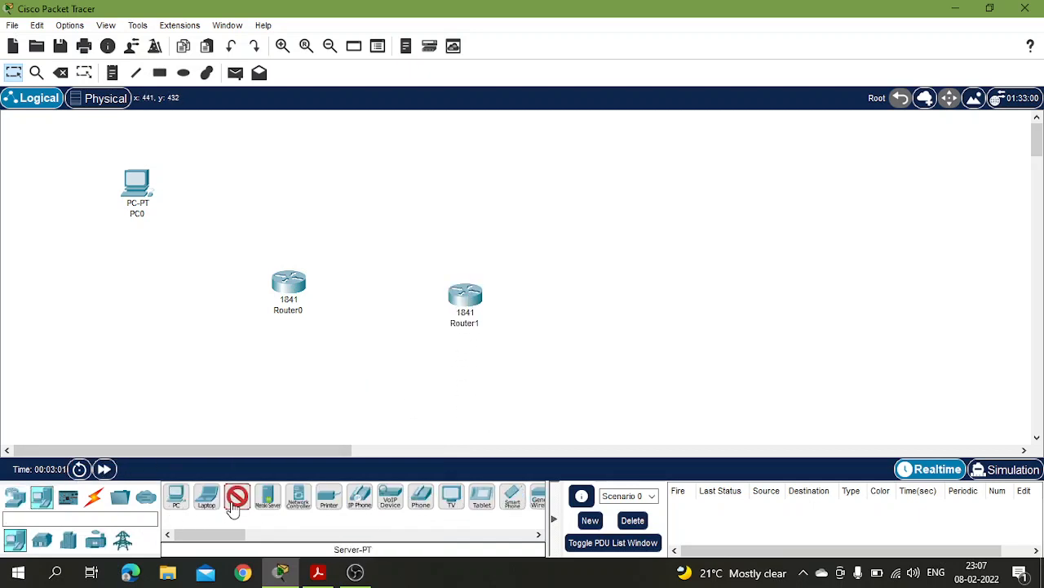
click(555, 191)
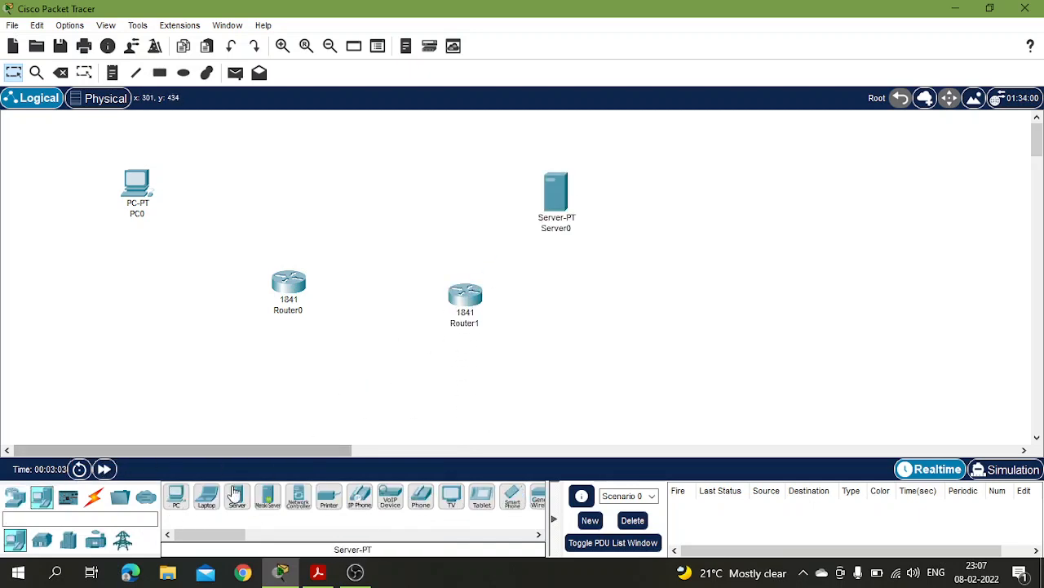
click(565, 368)
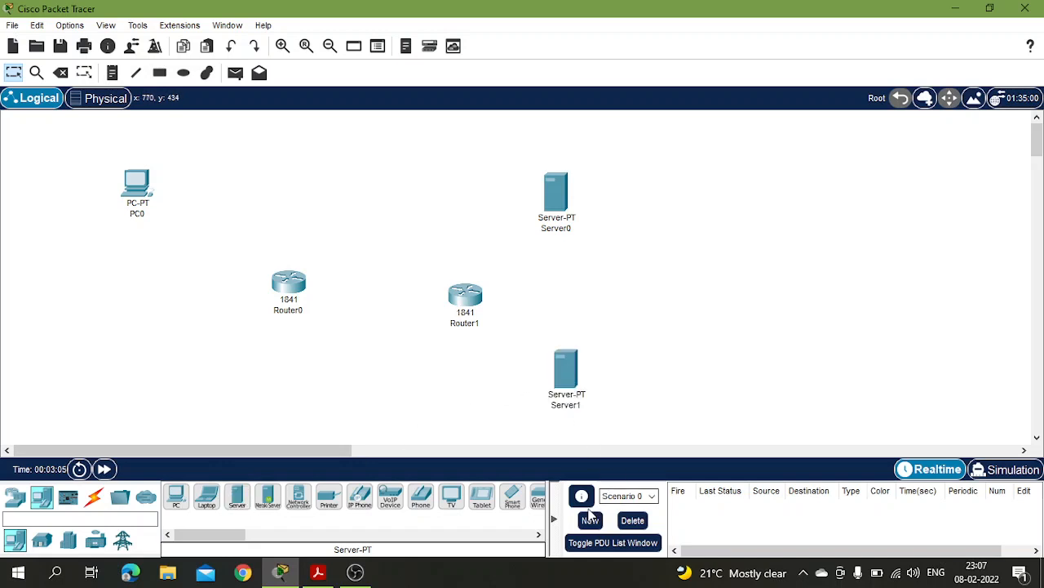
Collapse the PDU scenario area and shift Router0 and Router1 slightly left in the workspace
click(553, 520)
drag(298, 284, 249, 289)
drag(465, 302, 410, 306)
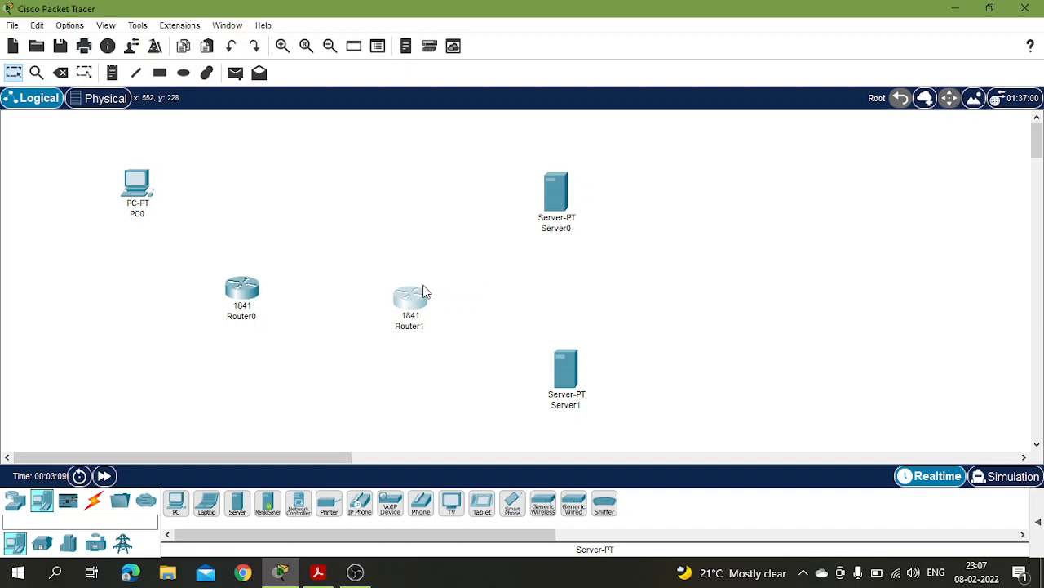
Connect PC0 to Router0 using the automatically chosen connection type
click(93, 500)
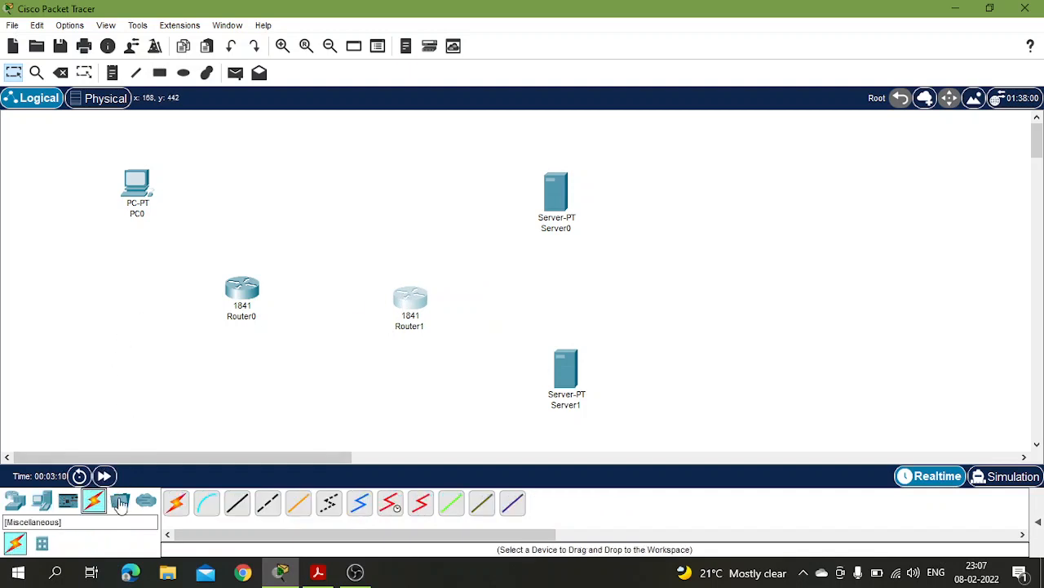
click(175, 503)
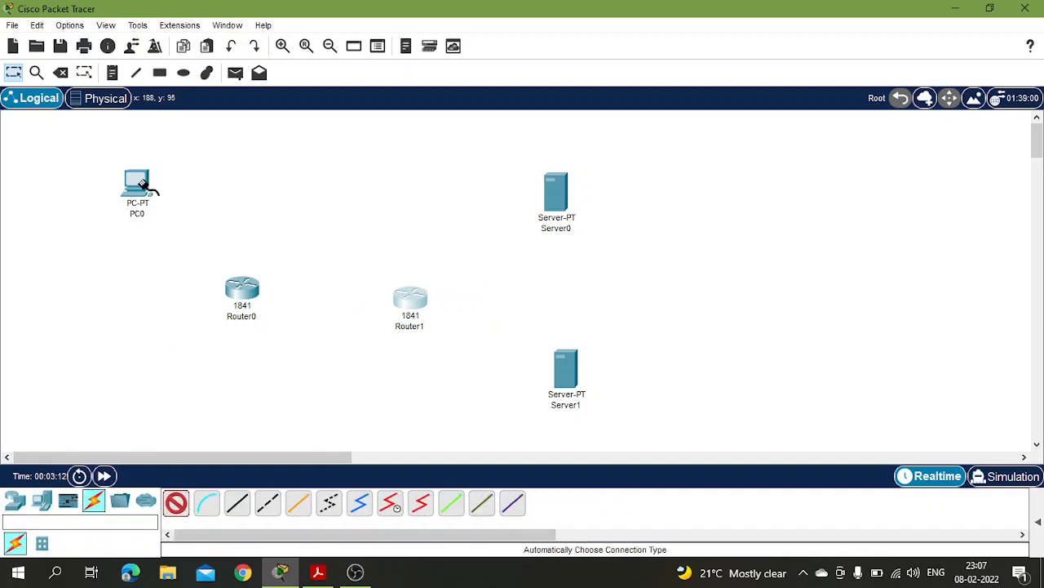
click(139, 181)
click(242, 289)
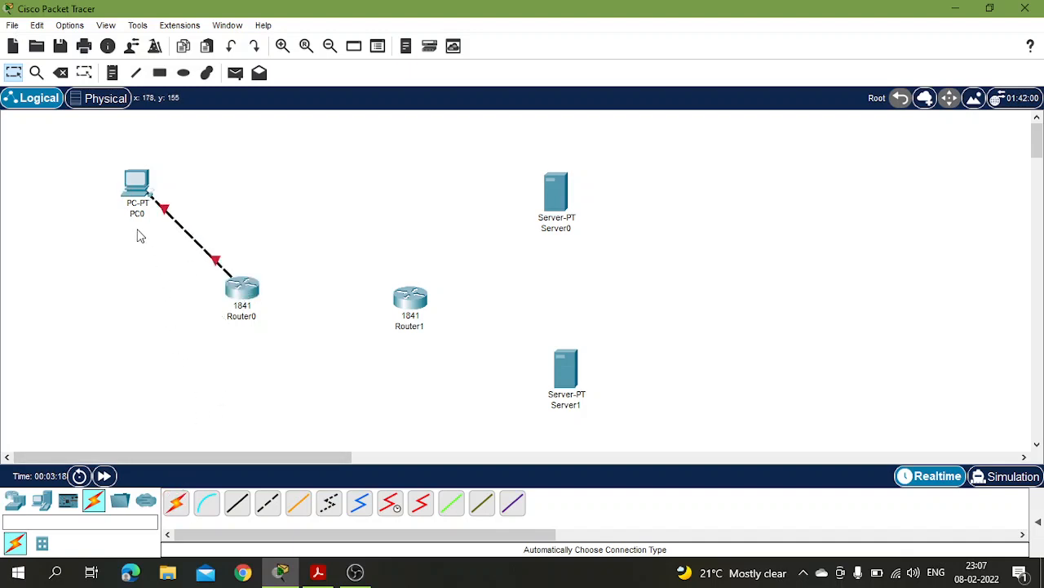
Connect Router0 to Router1 and Router1 to Server0 with automatically chosen cables
click(181, 503)
click(243, 288)
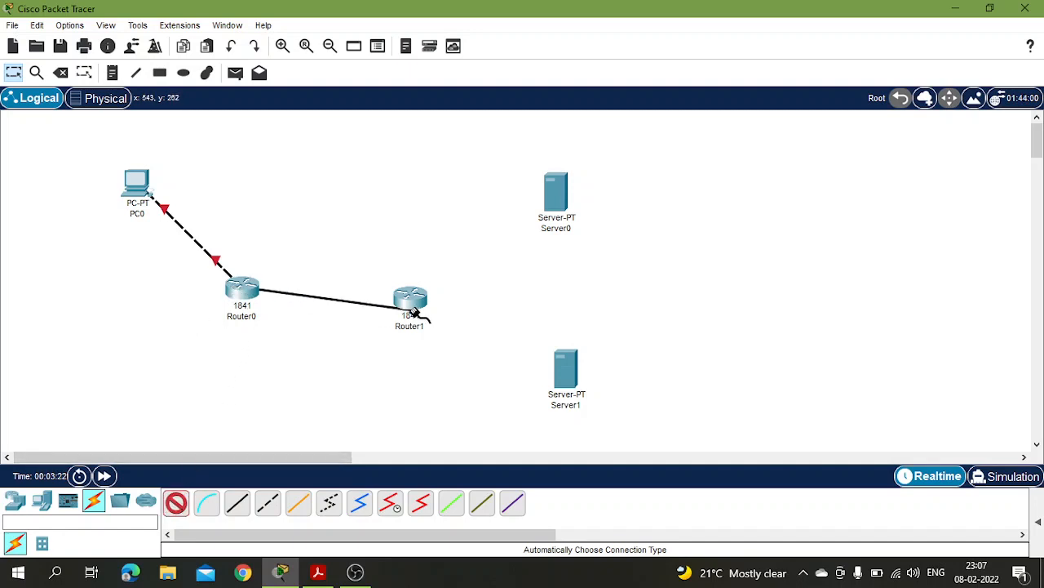
click(409, 298)
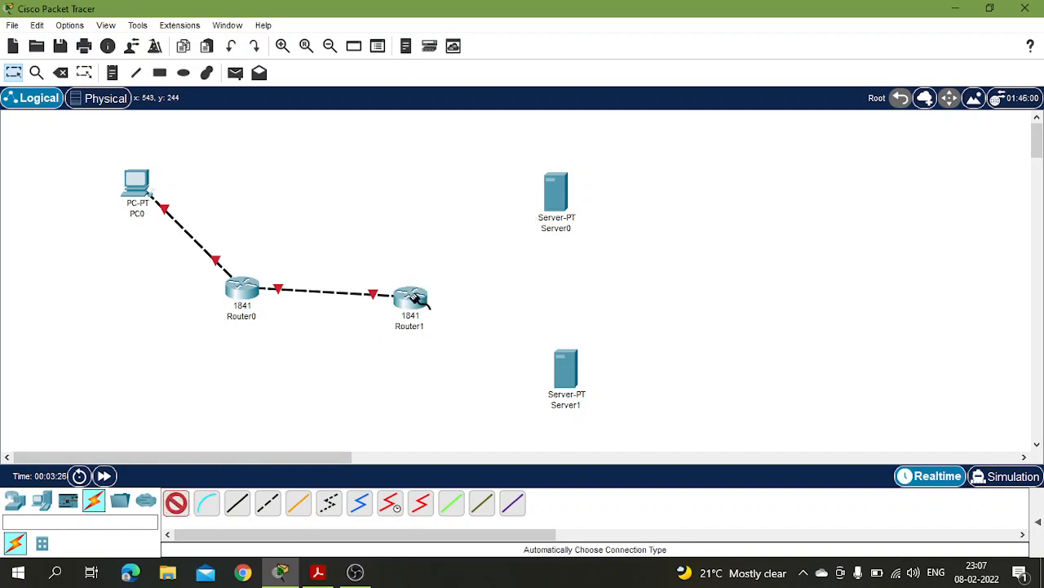
click(410, 296)
click(534, 229)
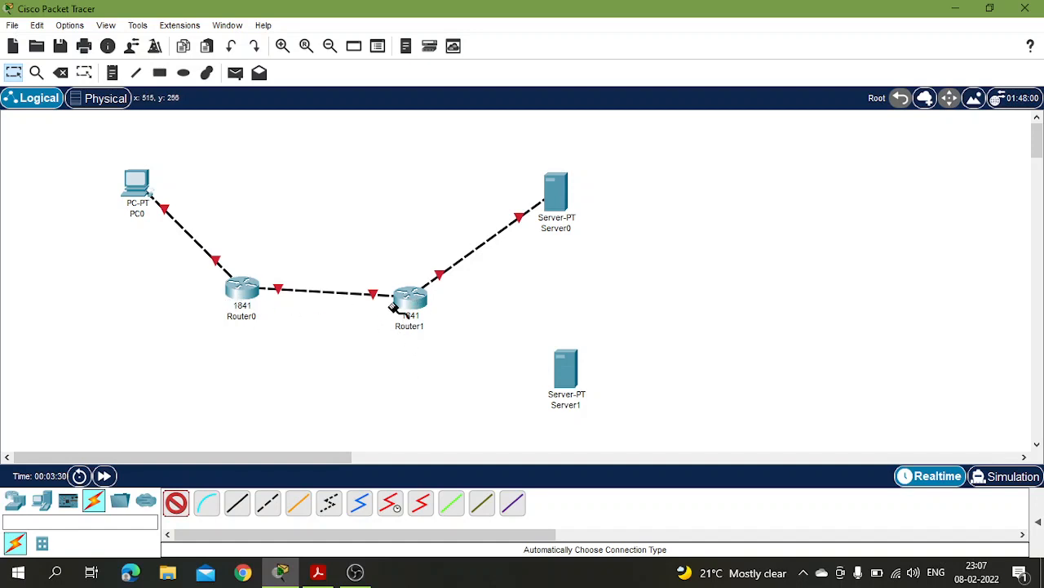
Try to connect Router1 to Server1 with an automatically chosen cable
click(411, 298)
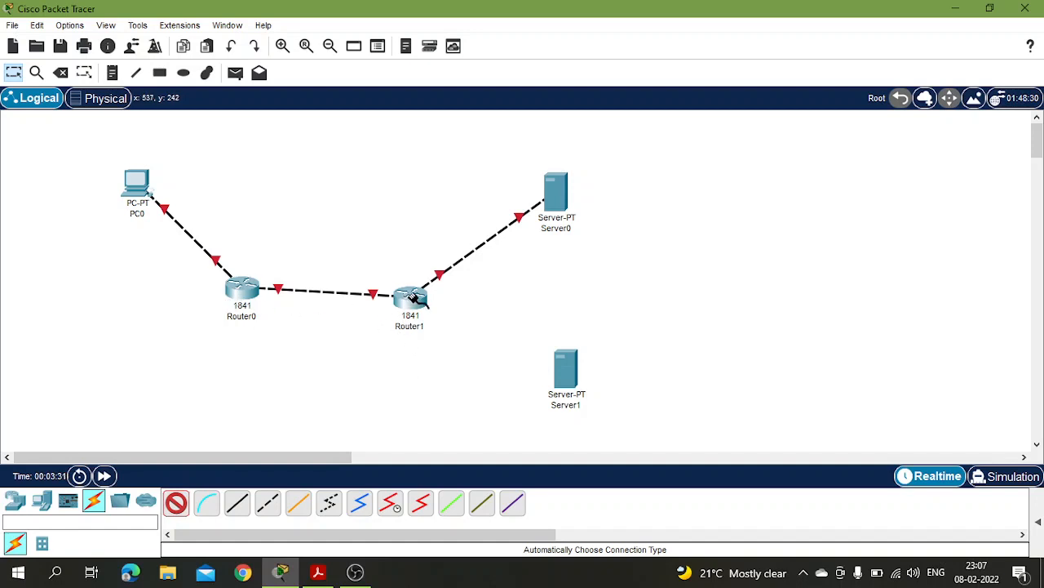
click(569, 380)
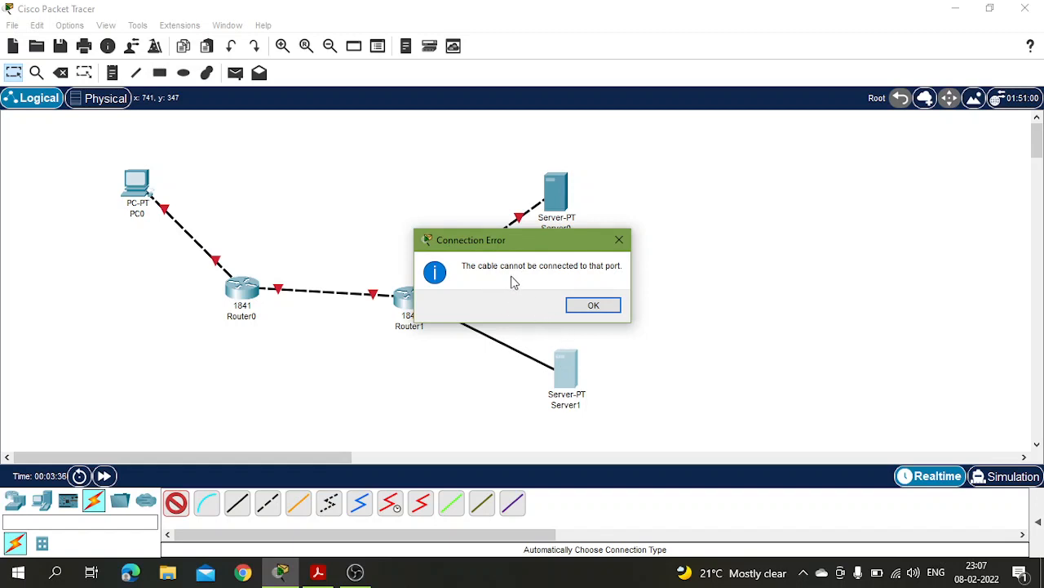
click(593, 305)
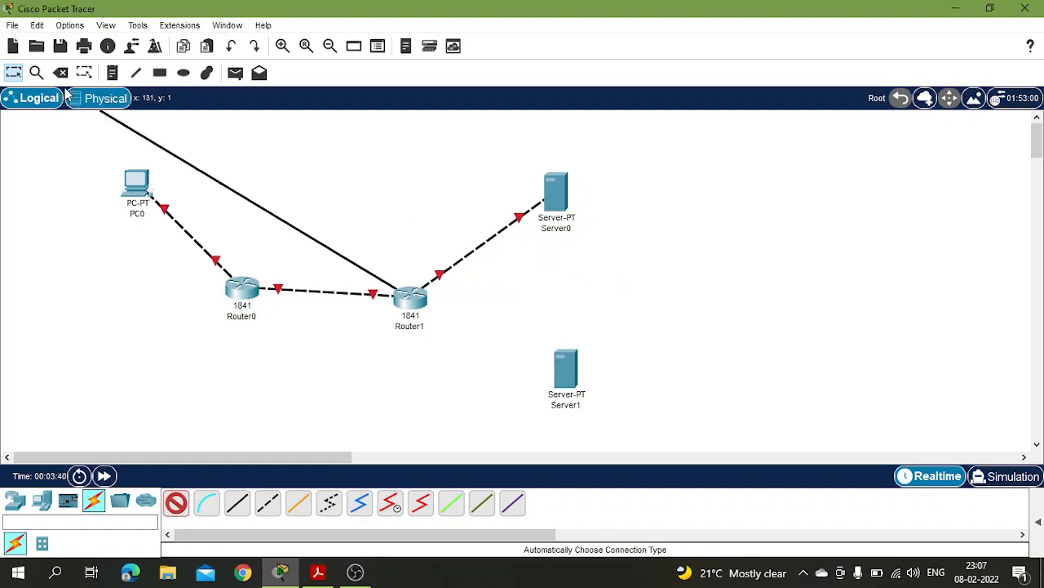
key(Escape)
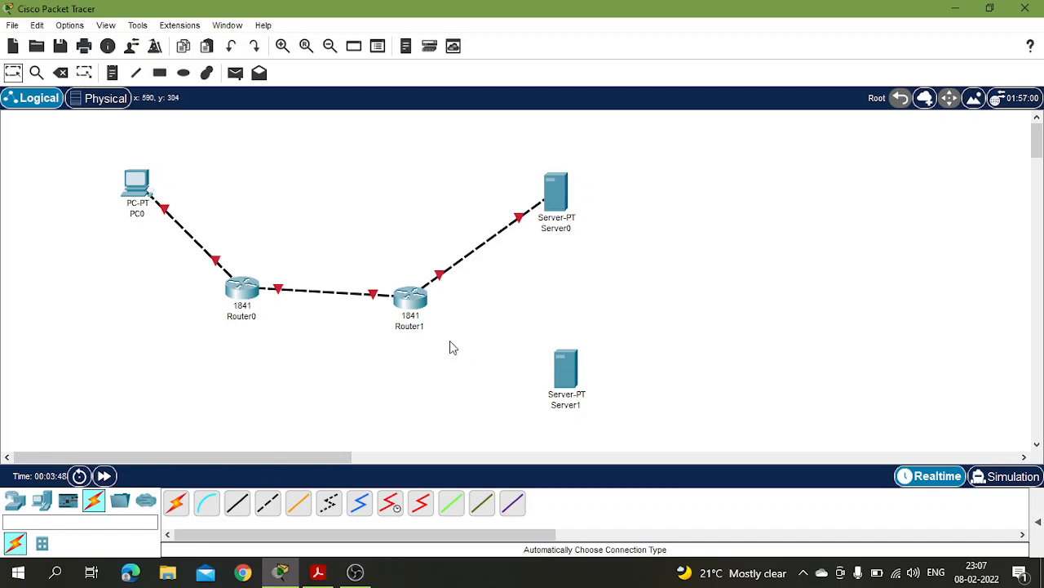
key(Escape)
Open Router1's physical device view and switch off the router's power
click(414, 309)
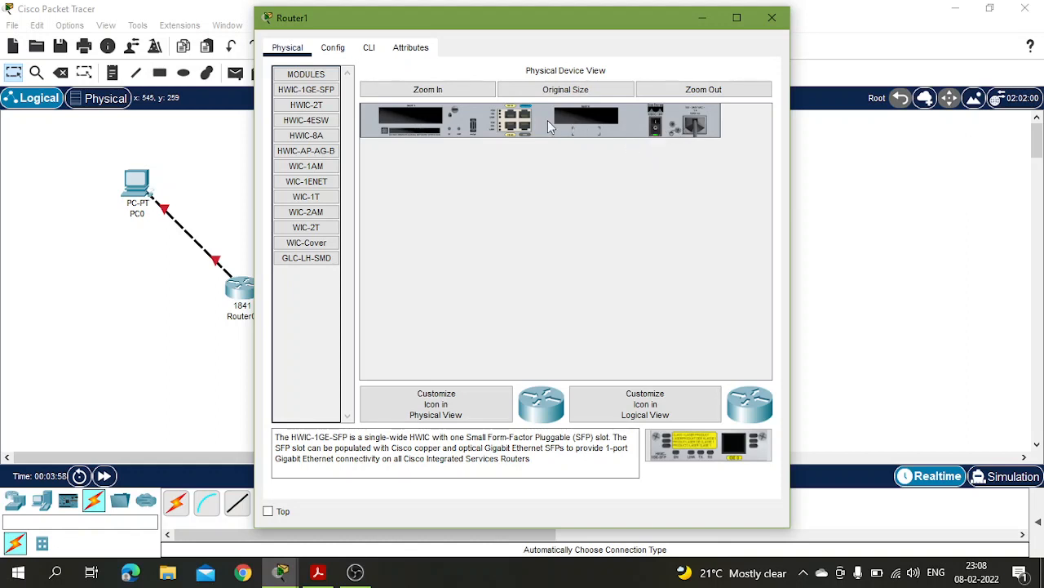
click(431, 89)
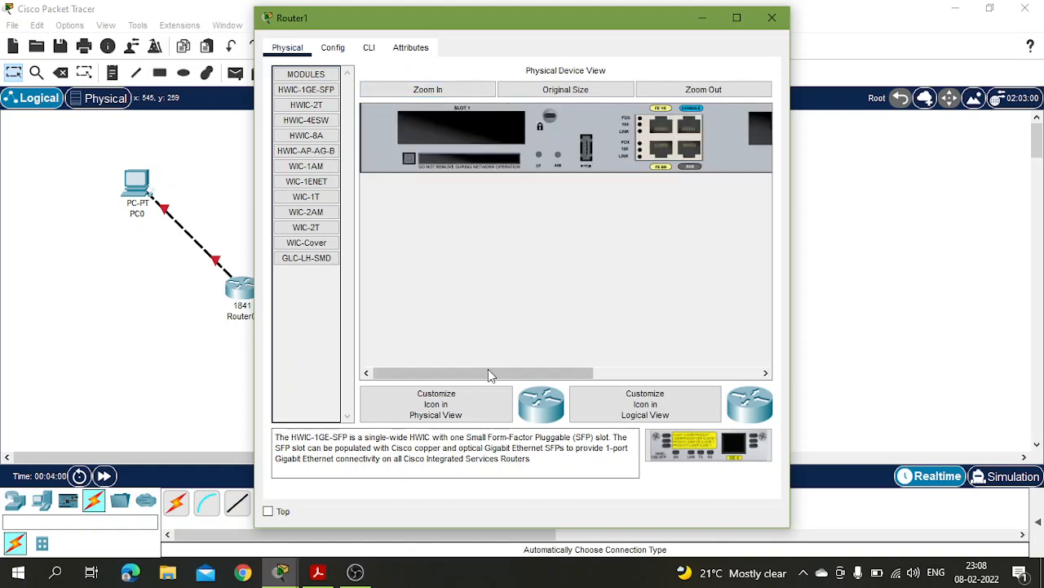
drag(488, 373, 662, 373)
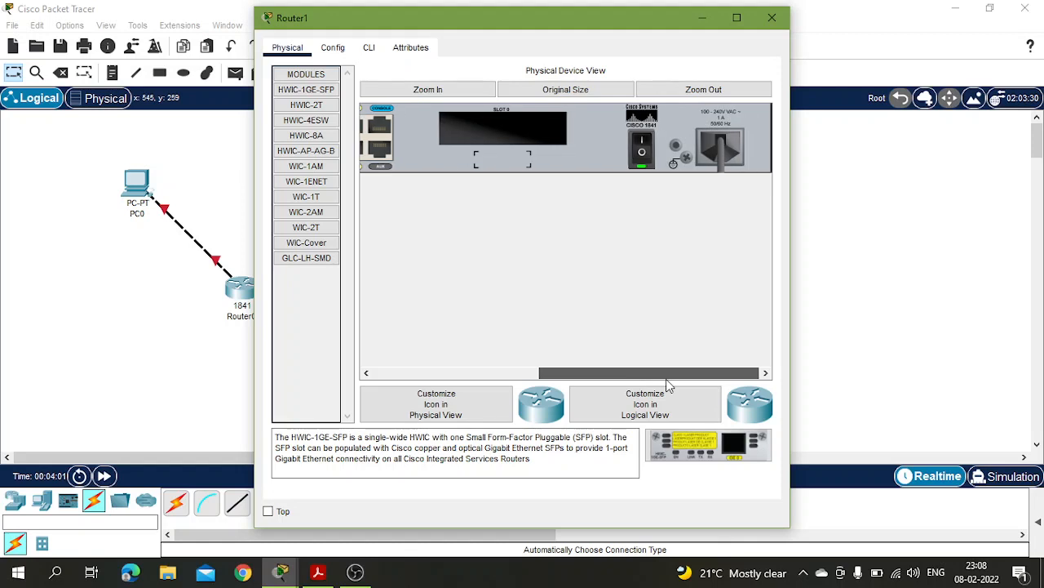
click(641, 151)
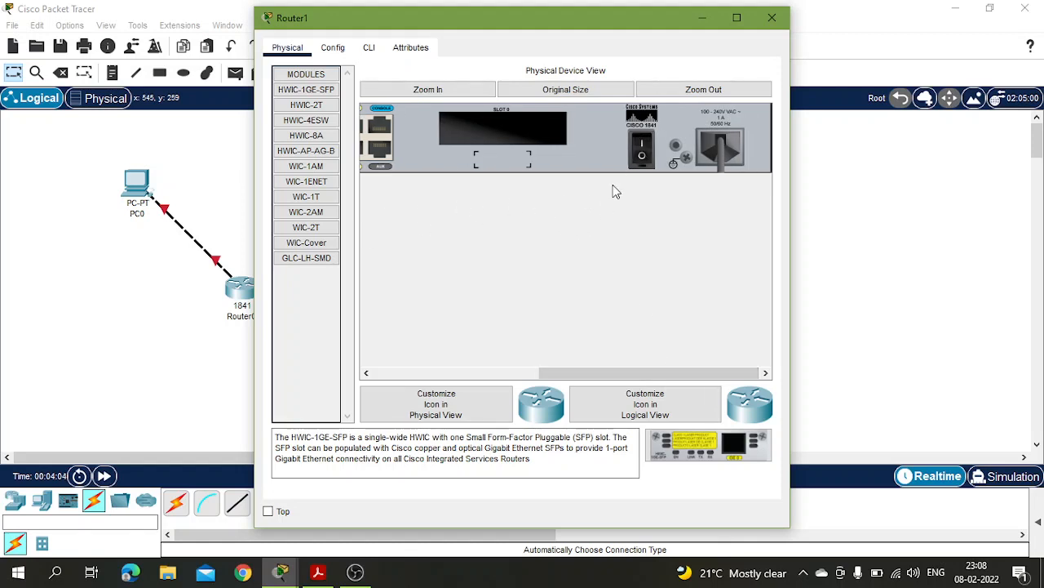
Install a WIC-1ENET module in slot 0 of Router1 and switch the router's power back on
click(299, 186)
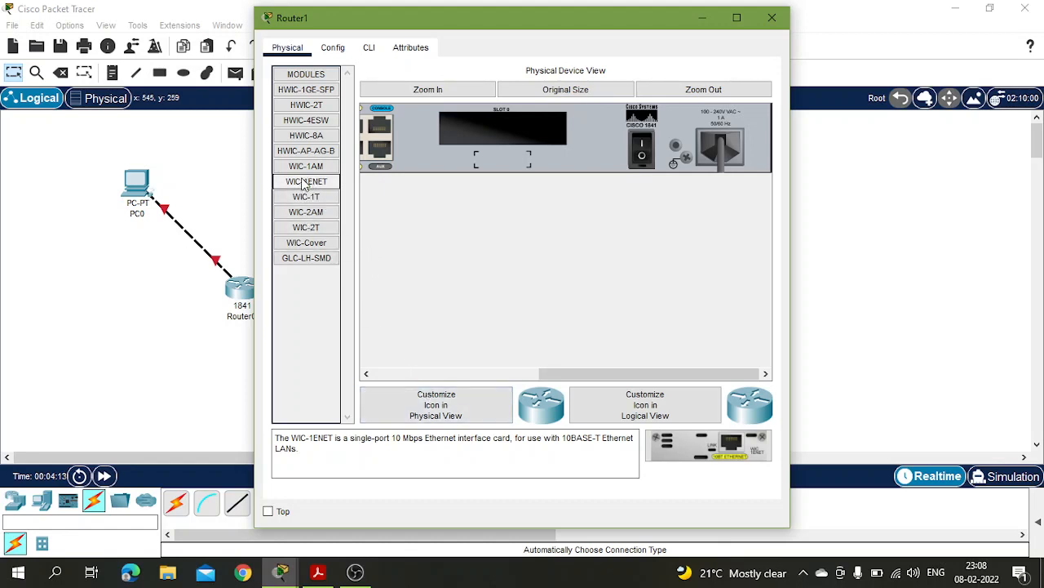
drag(304, 184, 485, 135)
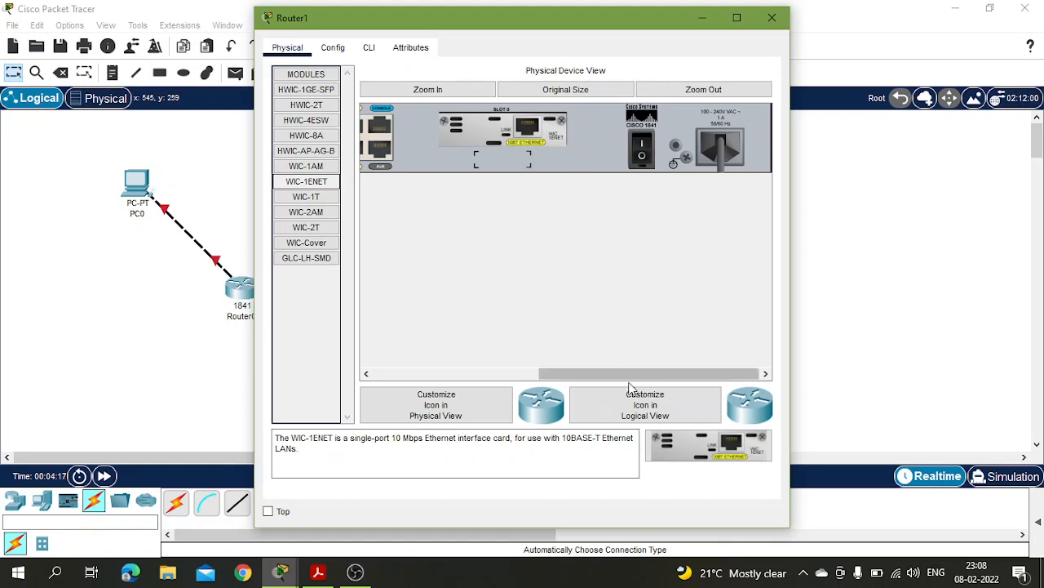
drag(709, 447, 690, 465)
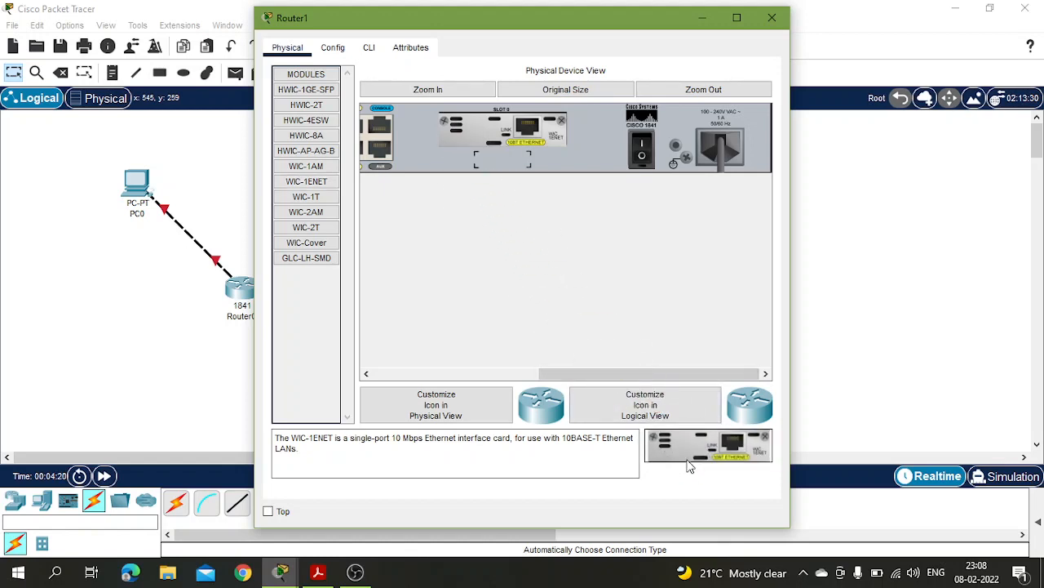
click(641, 152)
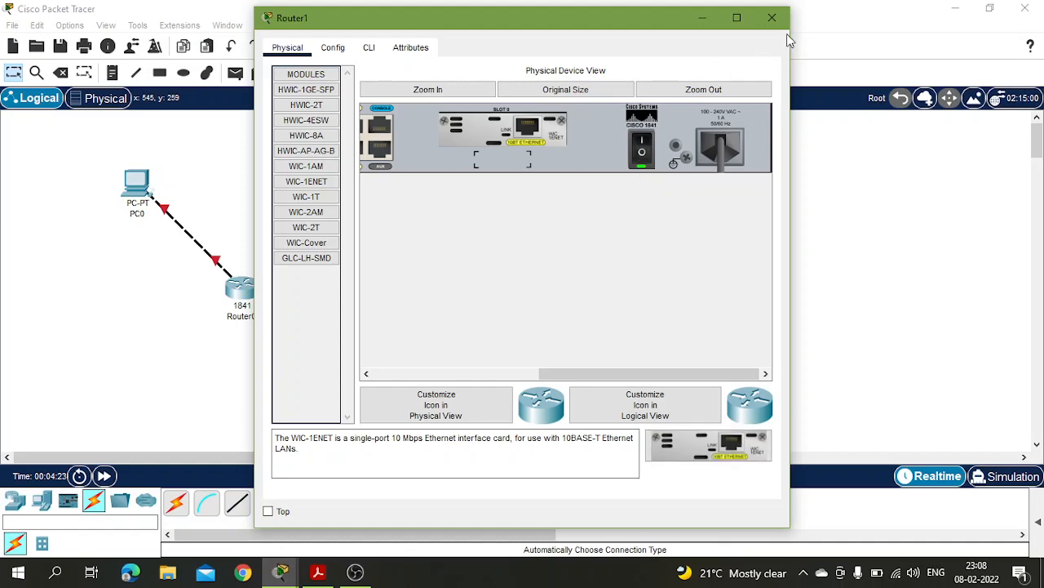
Close Router1's device window and connect Router1 to Server1 with an automatically chosen cable
click(772, 17)
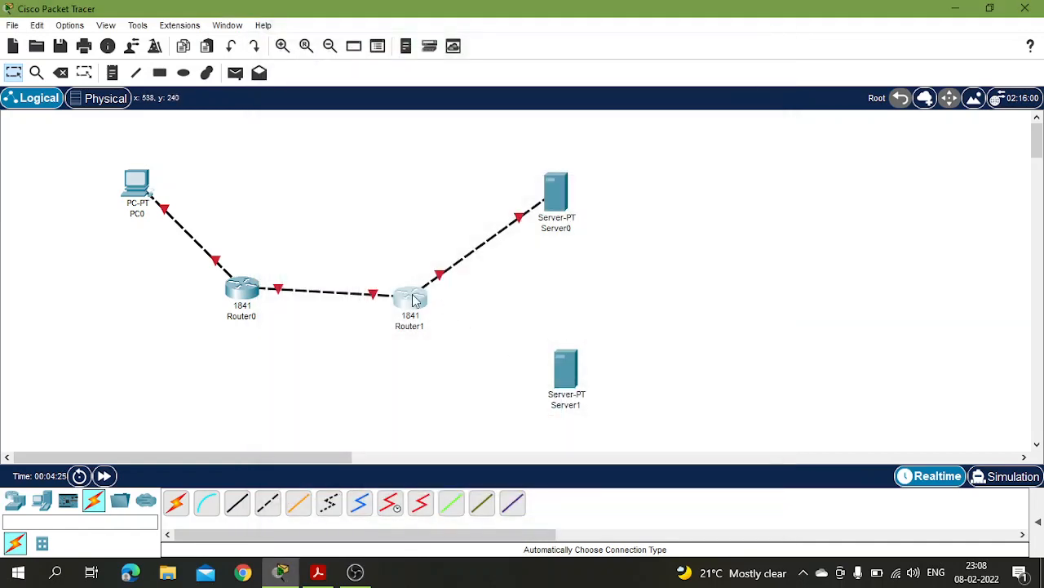
mouse_move(407, 306)
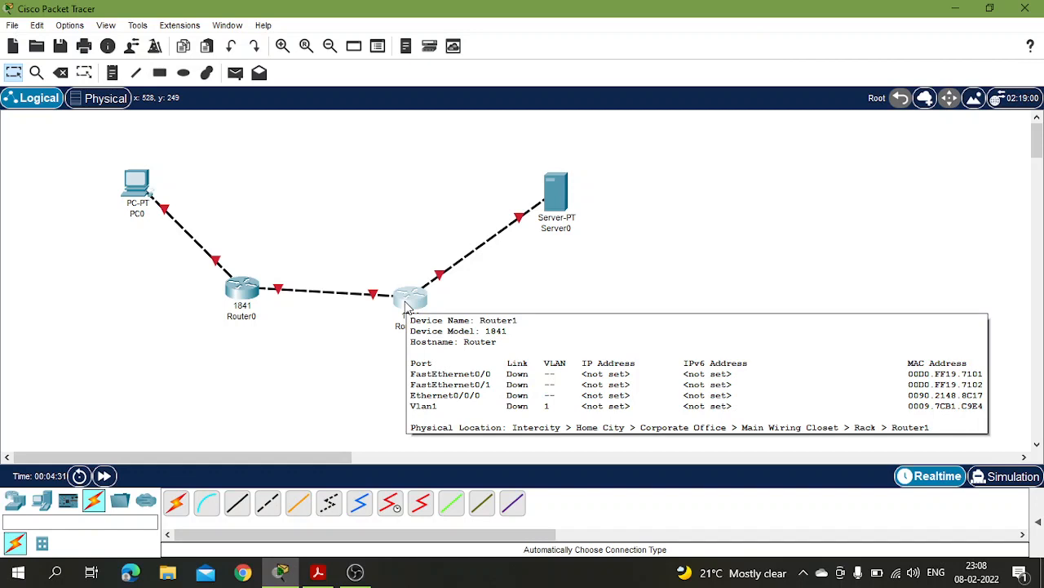
click(176, 503)
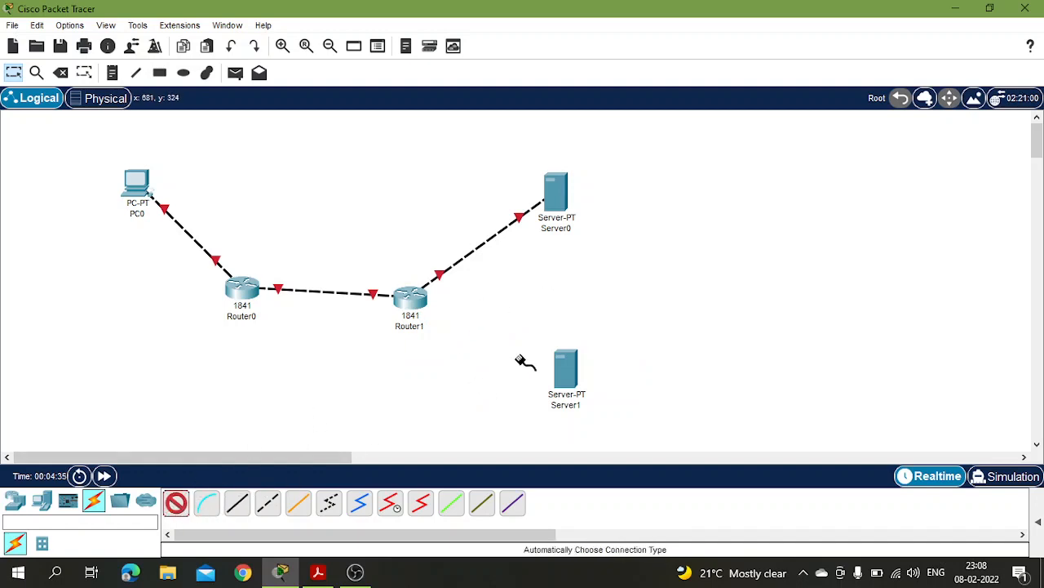
click(410, 301)
click(564, 367)
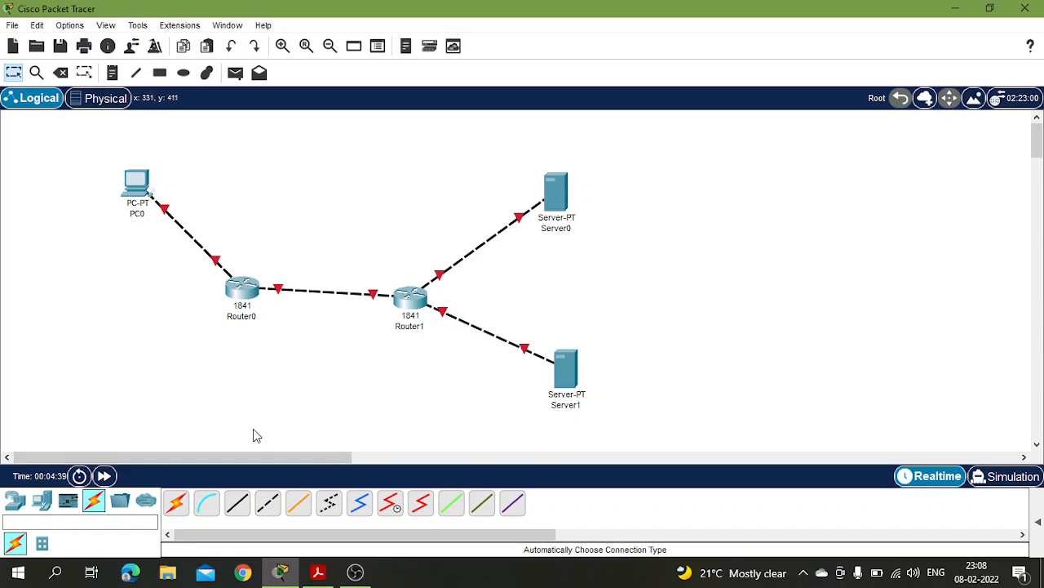
Change Server0's display name to "DNS server" and close its device window
click(558, 198)
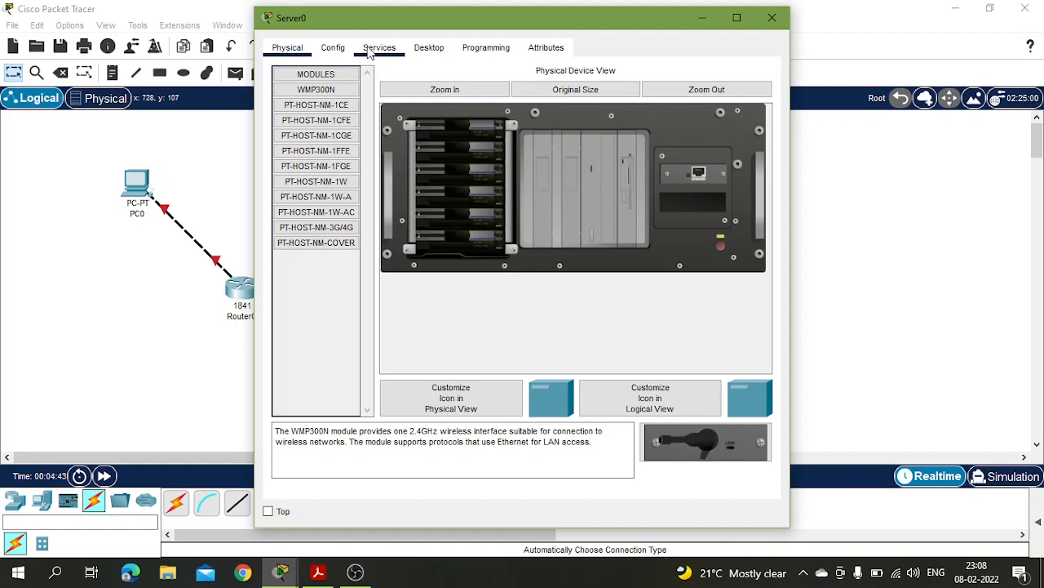
click(333, 47)
click(378, 49)
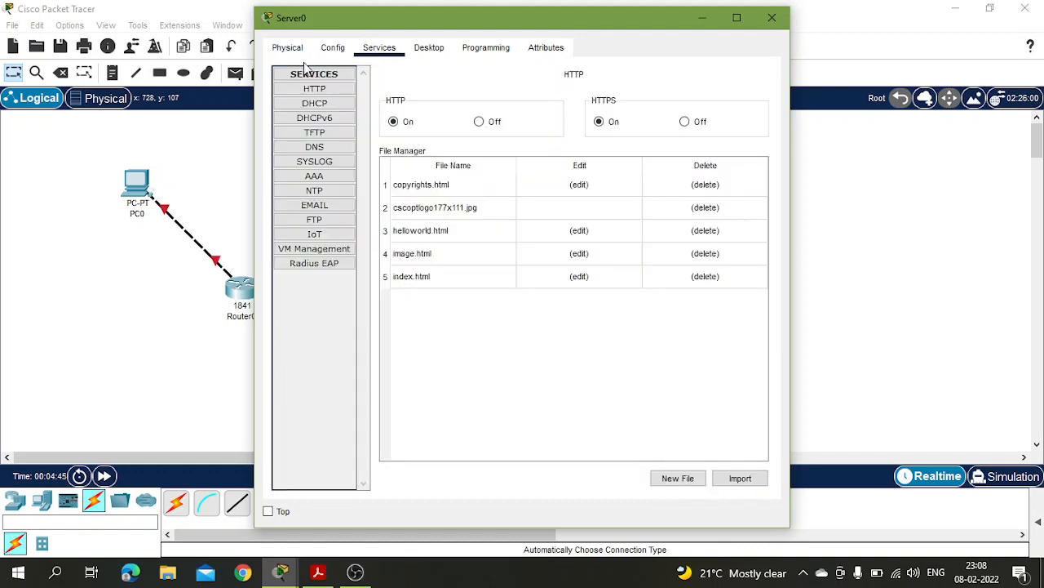
click(333, 47)
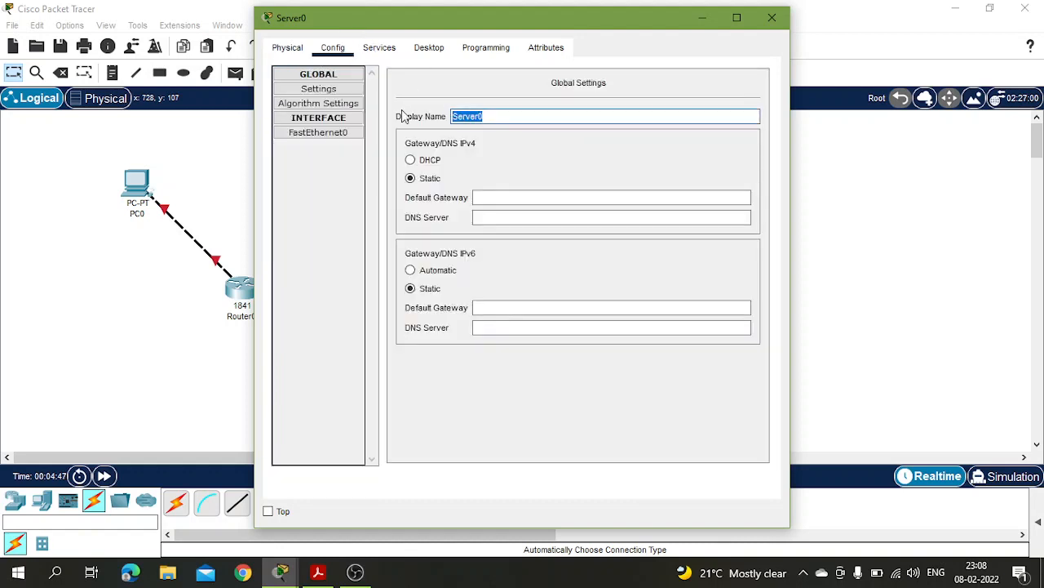
key(BackSpace)
text(DNS se)
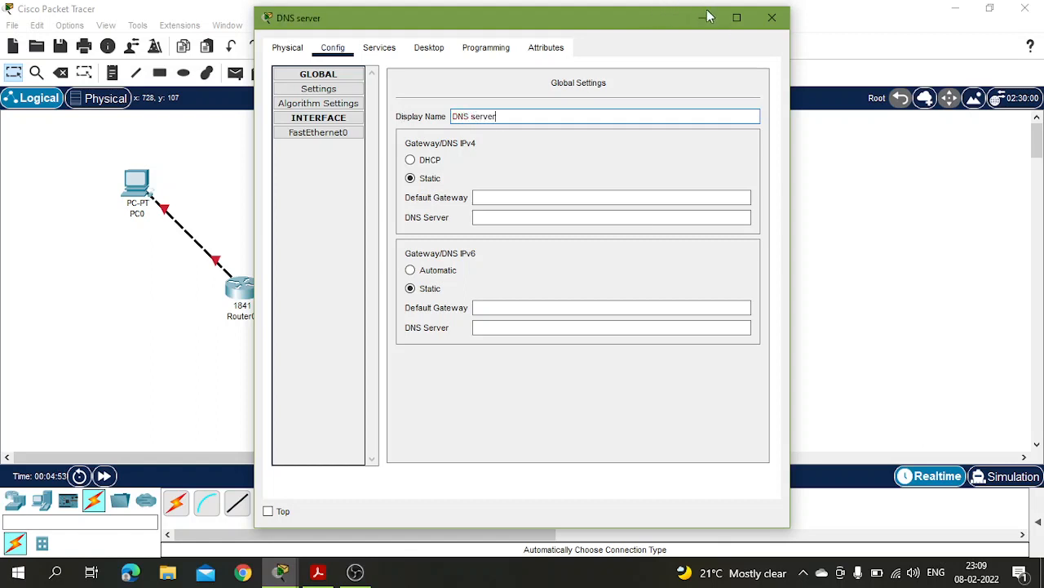
click(772, 17)
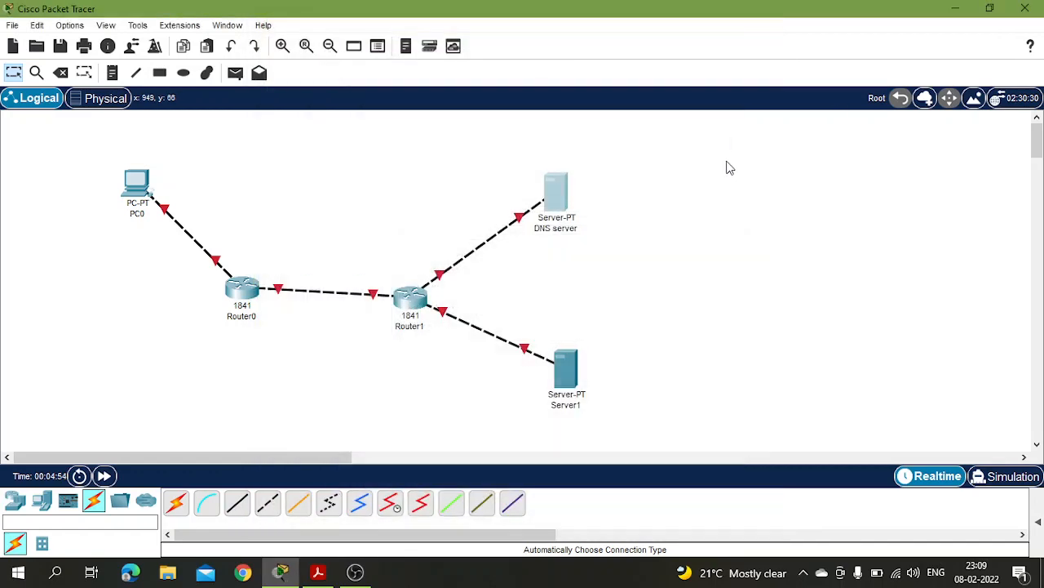
Change Server1's display name to "WEB server" and close its device window
click(563, 369)
click(333, 47)
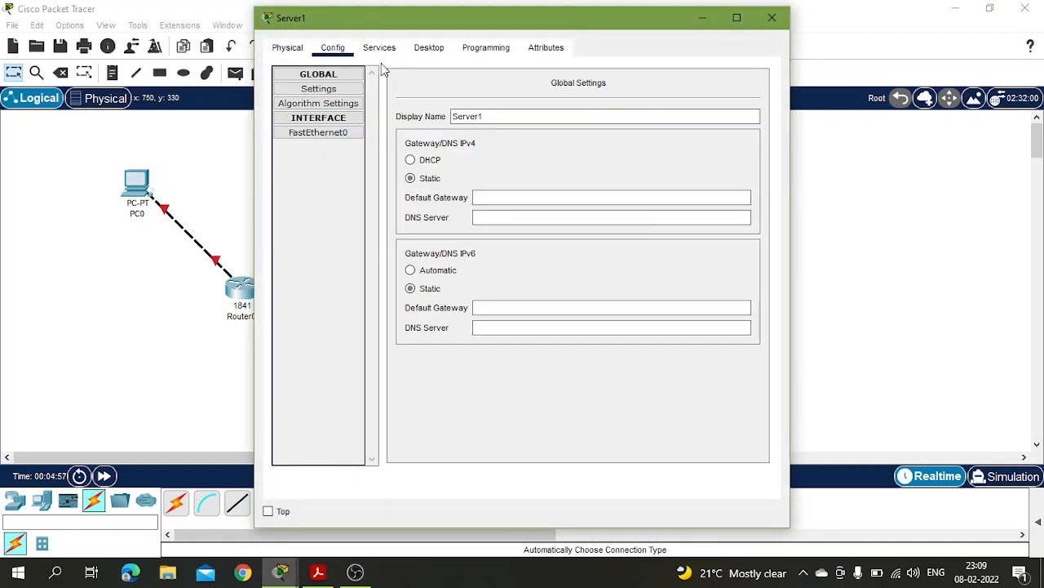
double_click(496, 117)
key(BackSpace)
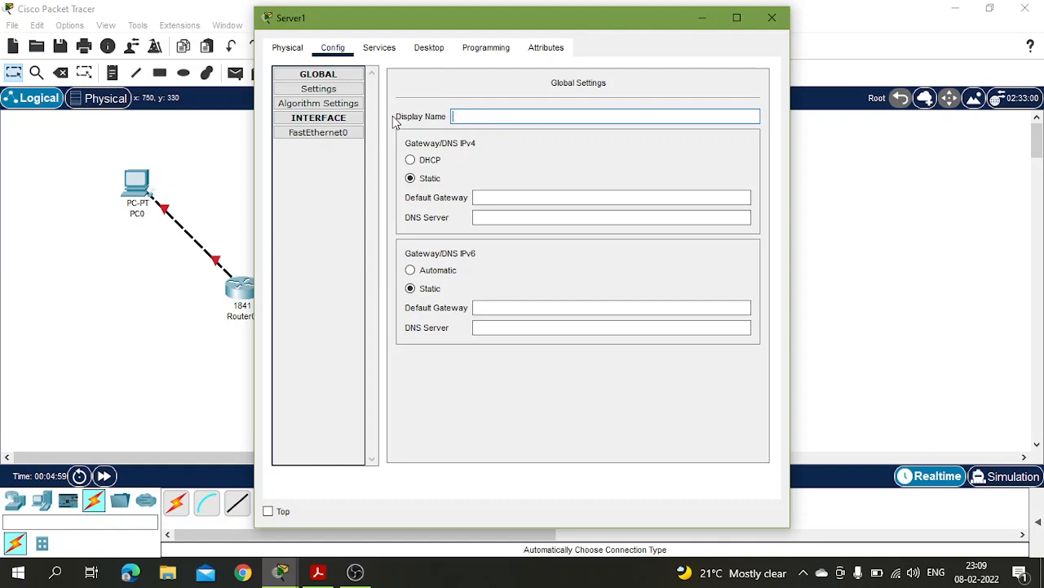
text(WEB server)
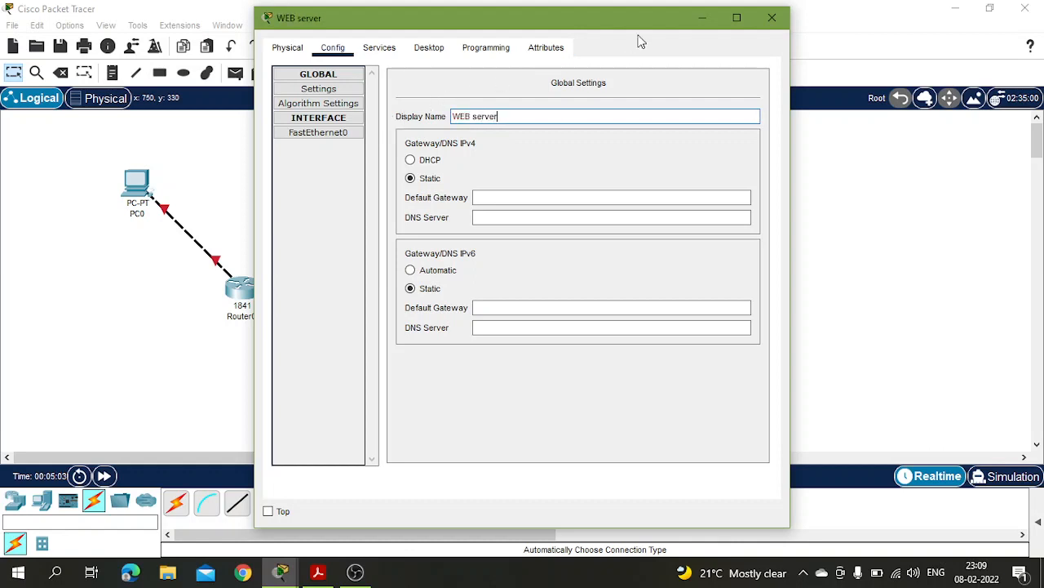
click(771, 17)
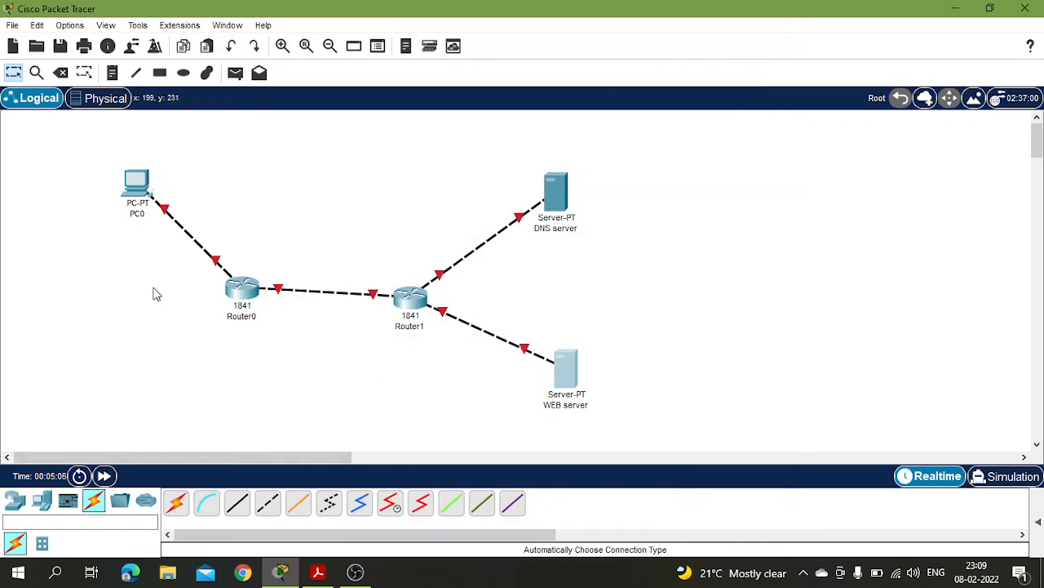
Give PC0 the static IPv4 address 10.10.1.1 with the default subnet mask 255.0.0.0
click(140, 186)
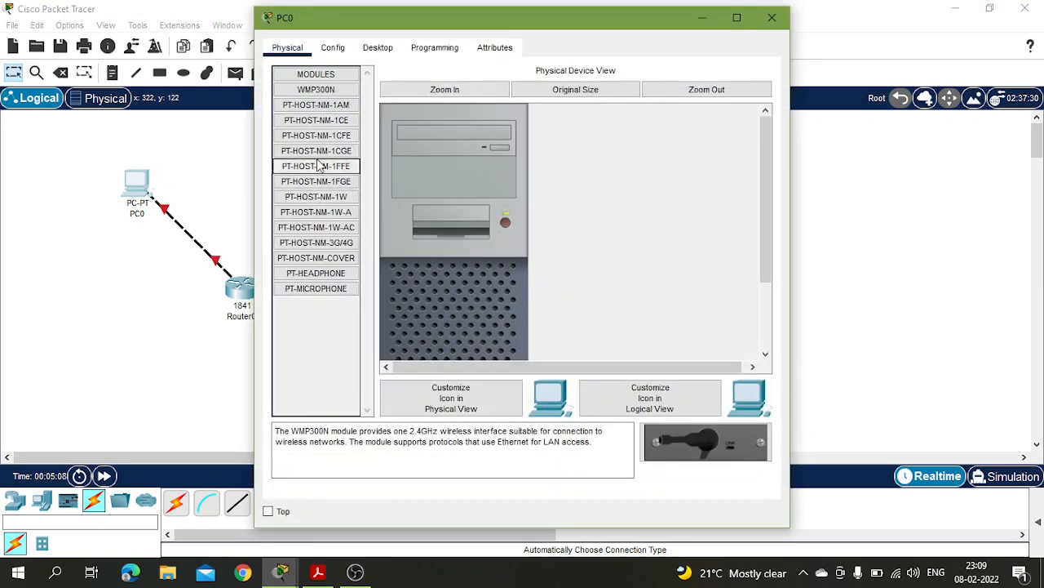
click(374, 49)
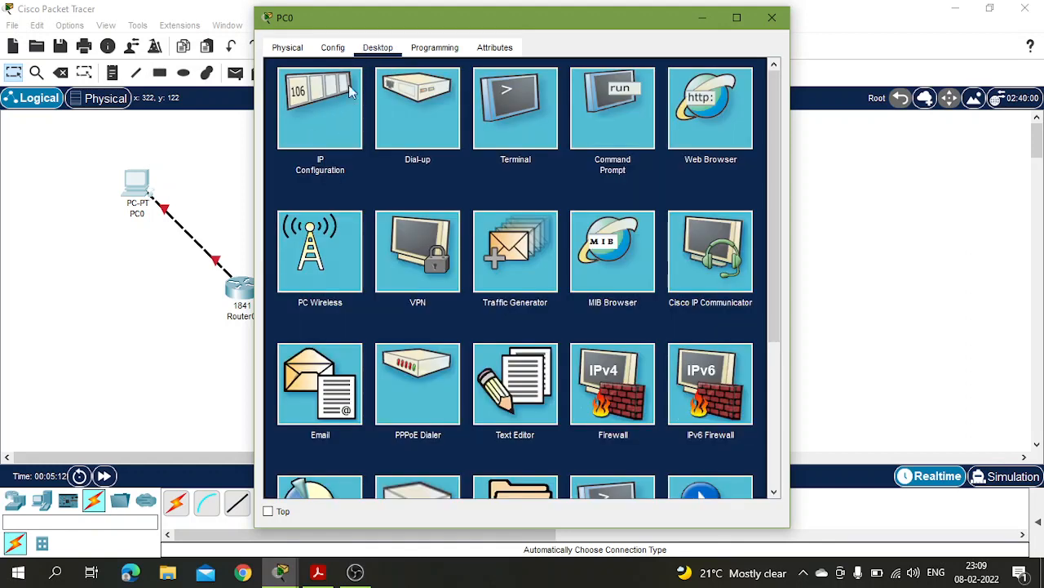
click(294, 137)
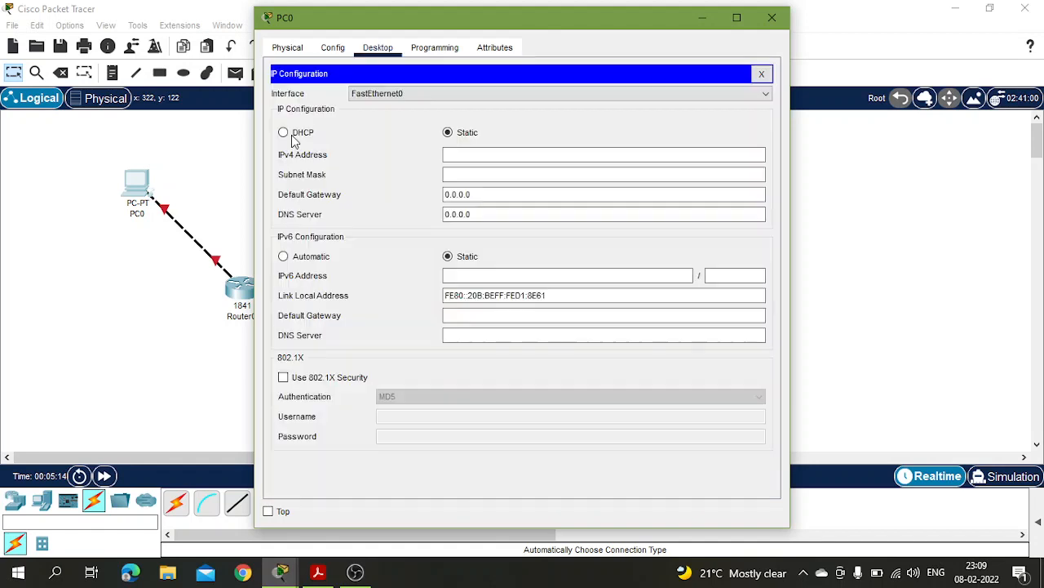
click(490, 157)
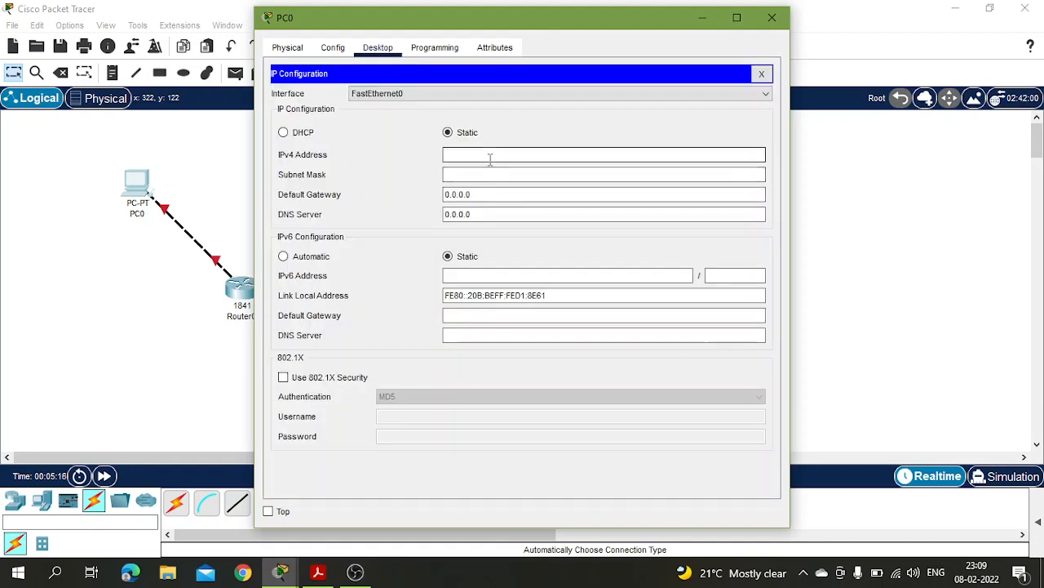
text(10.10.1.1)
key(Tab)
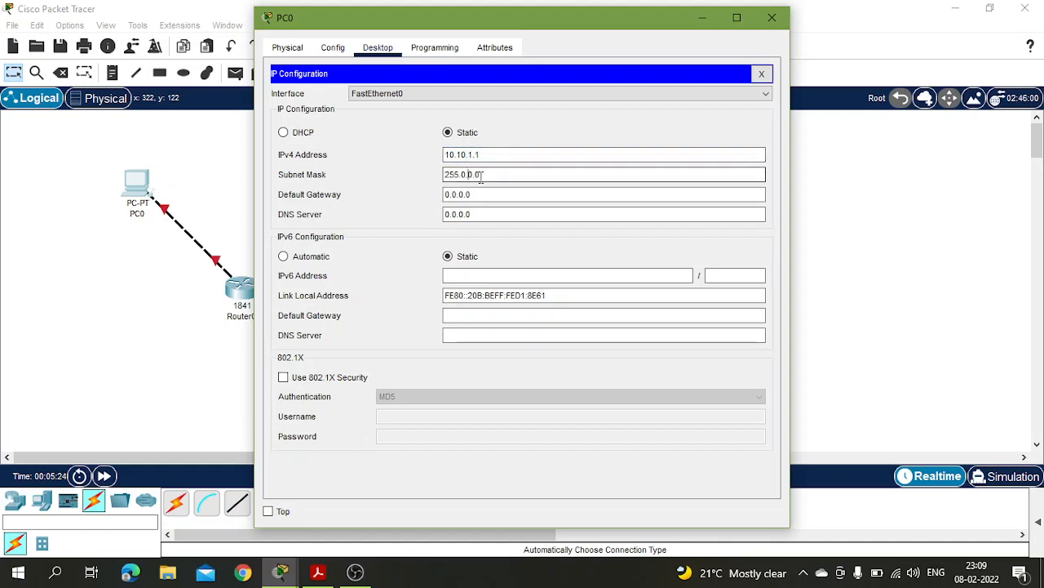
Set PC0's default gateway to 10.10.1.2 and its DNS server to 192.168.1.2, then close the device window
key(Tab)
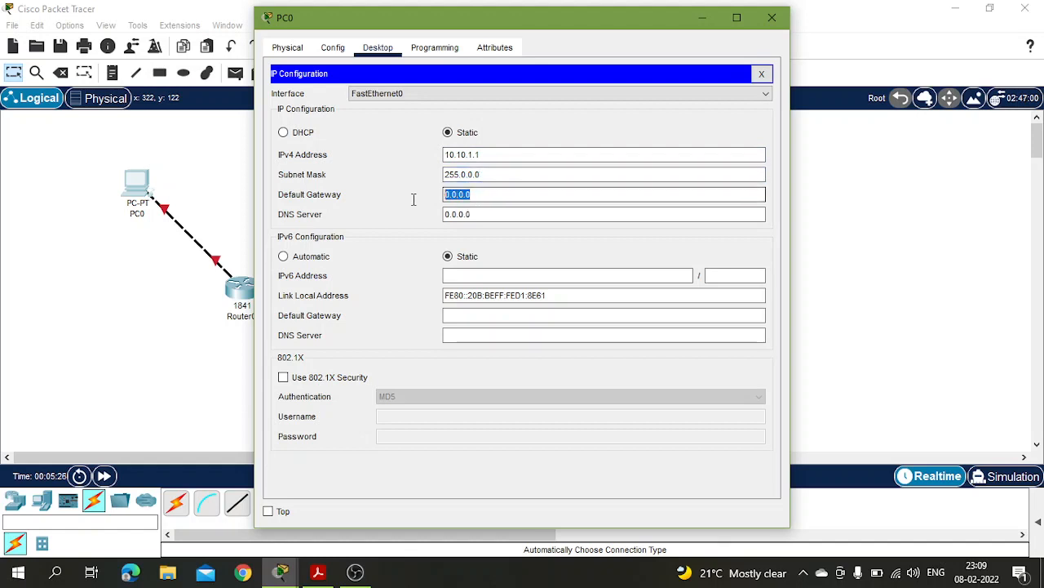
key(BackSpace)
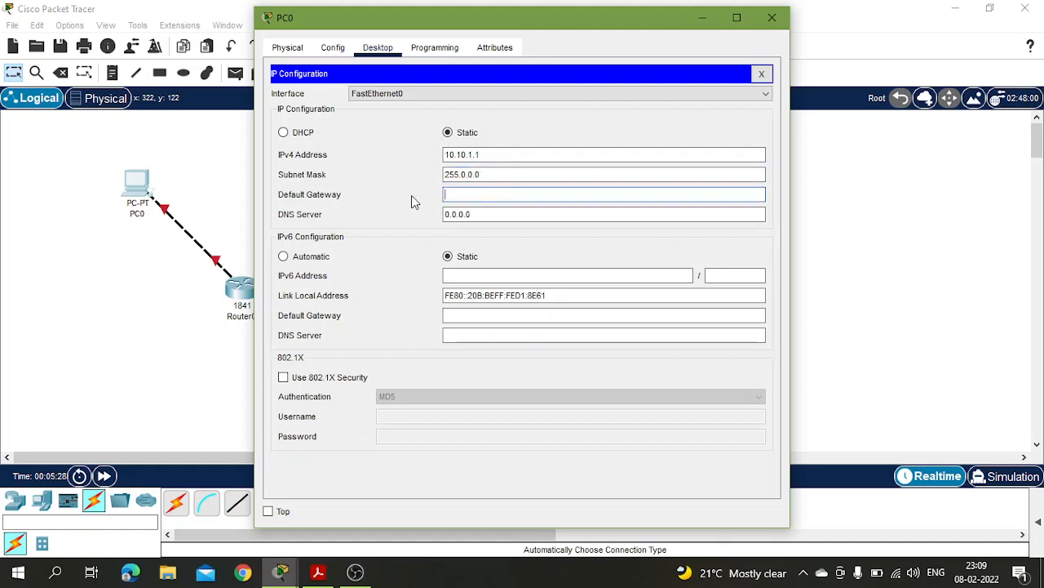
text(10.10.1.2)
key(Tab)
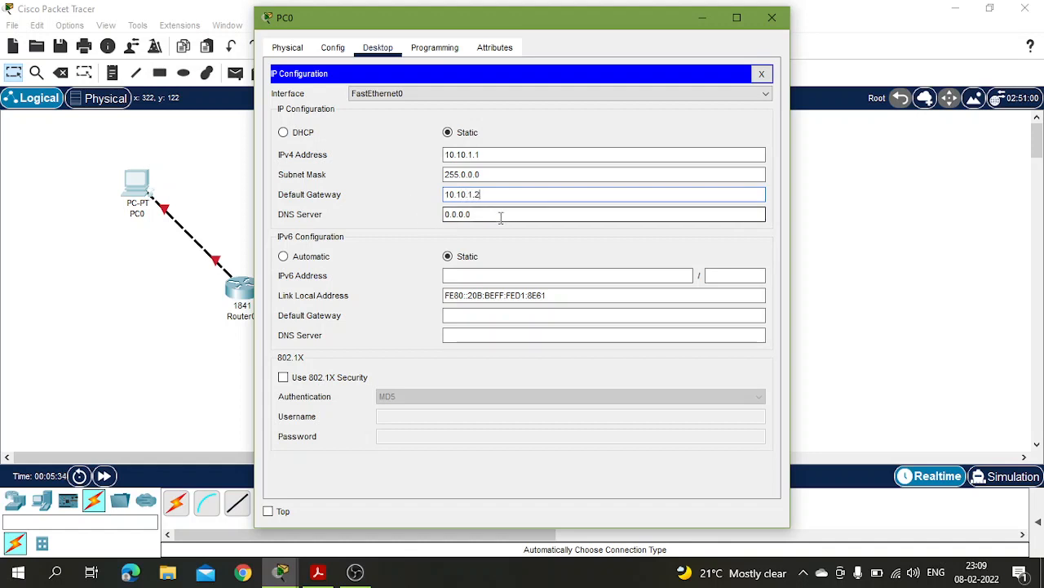
key(BackSpace)
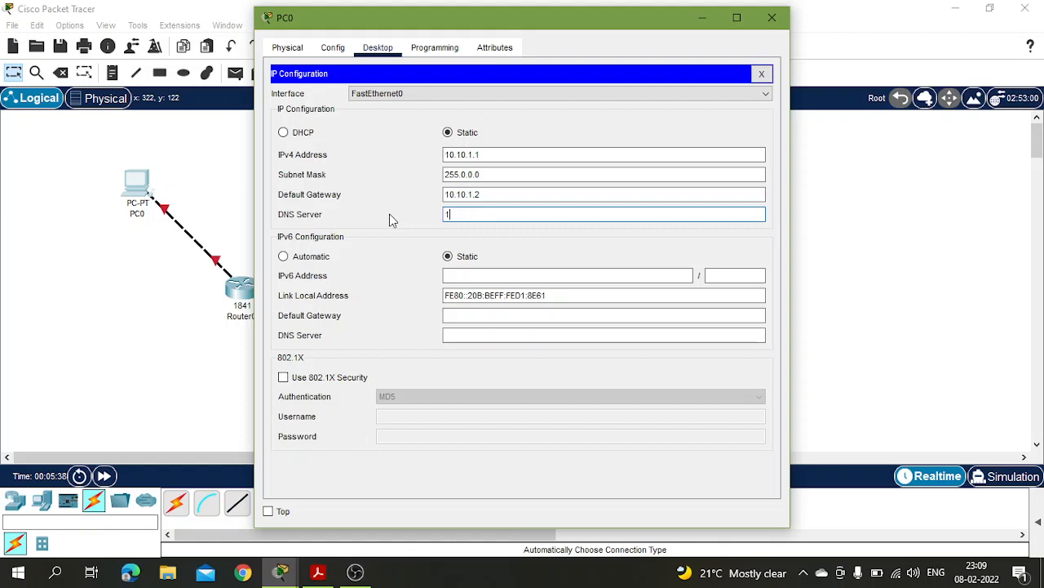
text(192.168.1.2)
click(772, 18)
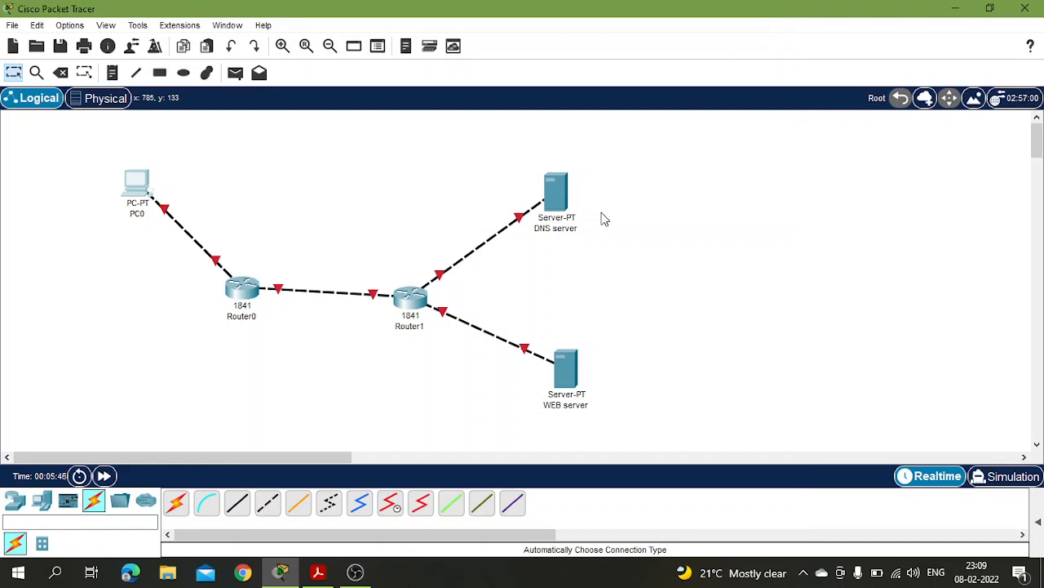
Give the DNS server the static IPv4 address 192.168.1.2 with the default subnet mask 255.255.255.0
click(549, 199)
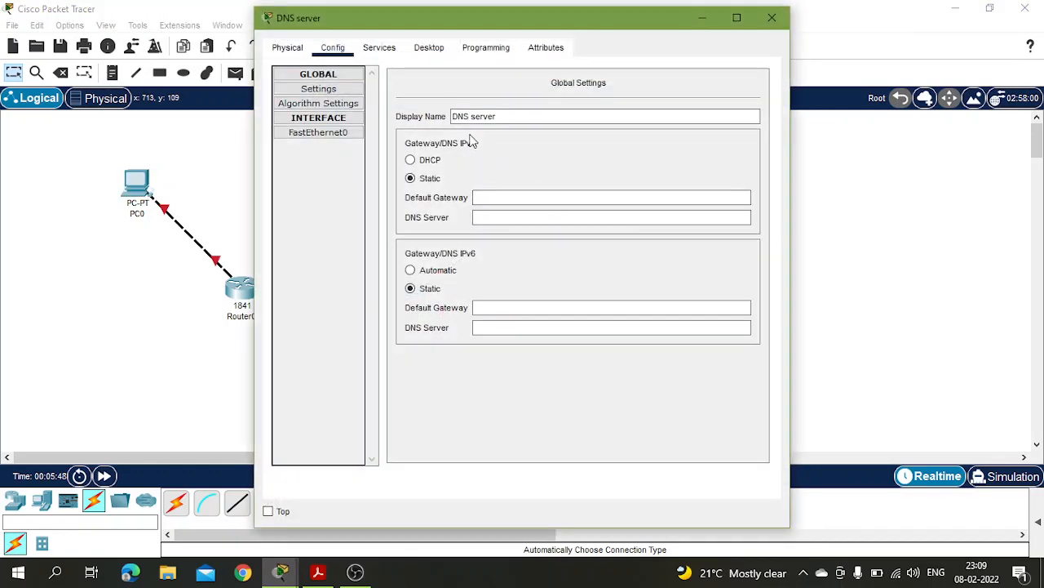
click(429, 48)
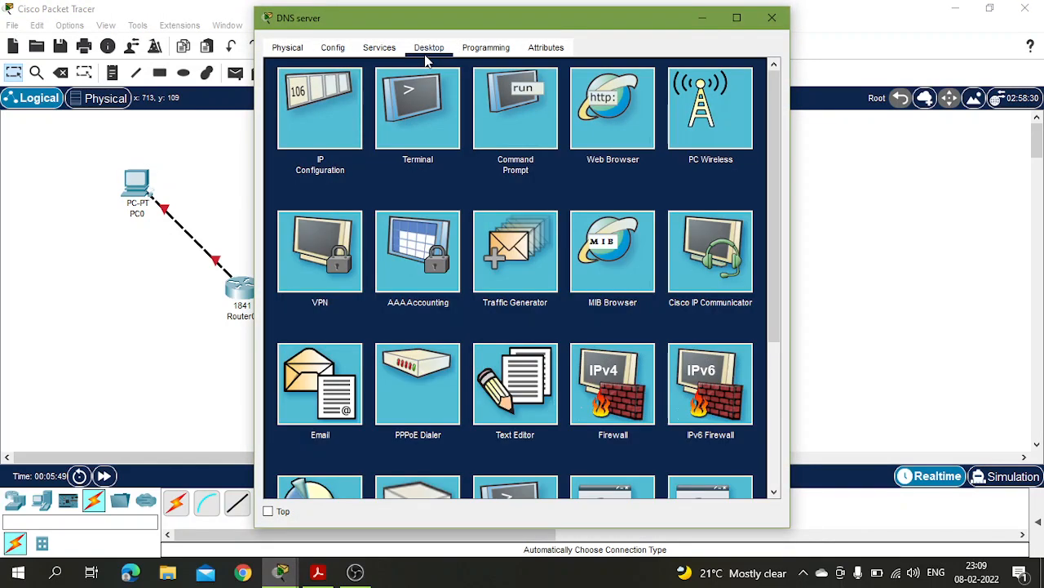
click(330, 113)
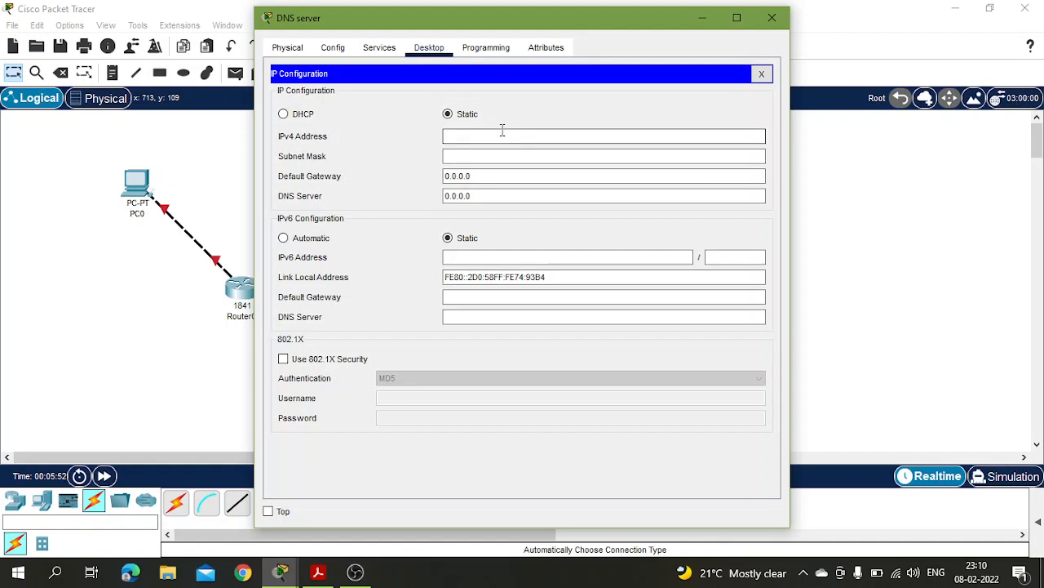
text(192.168.1.2)
click(472, 155)
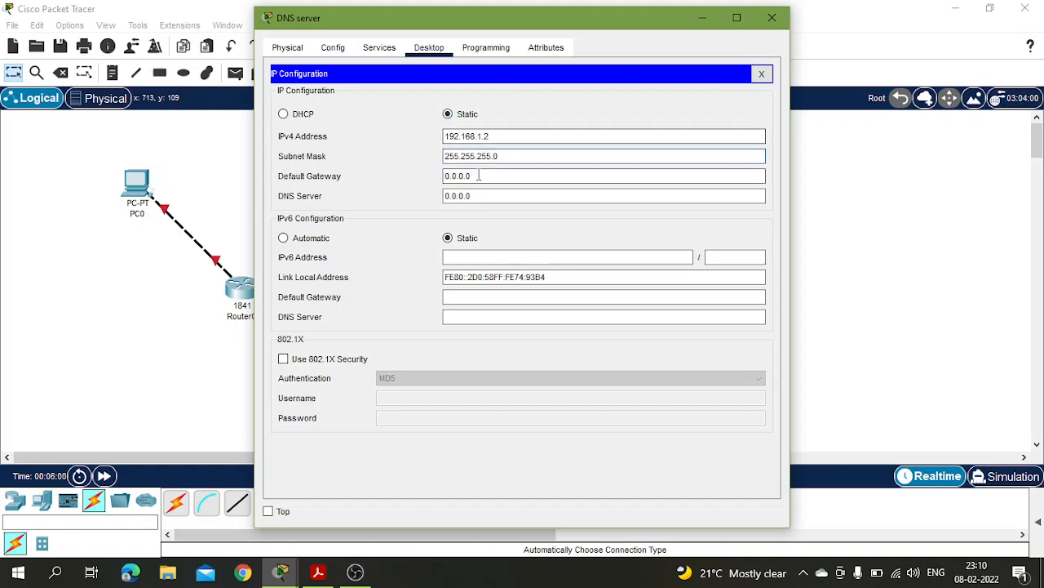
Set the DNS server's default gateway to 192.168.1.1 and close its device window
drag(478, 176, 418, 173)
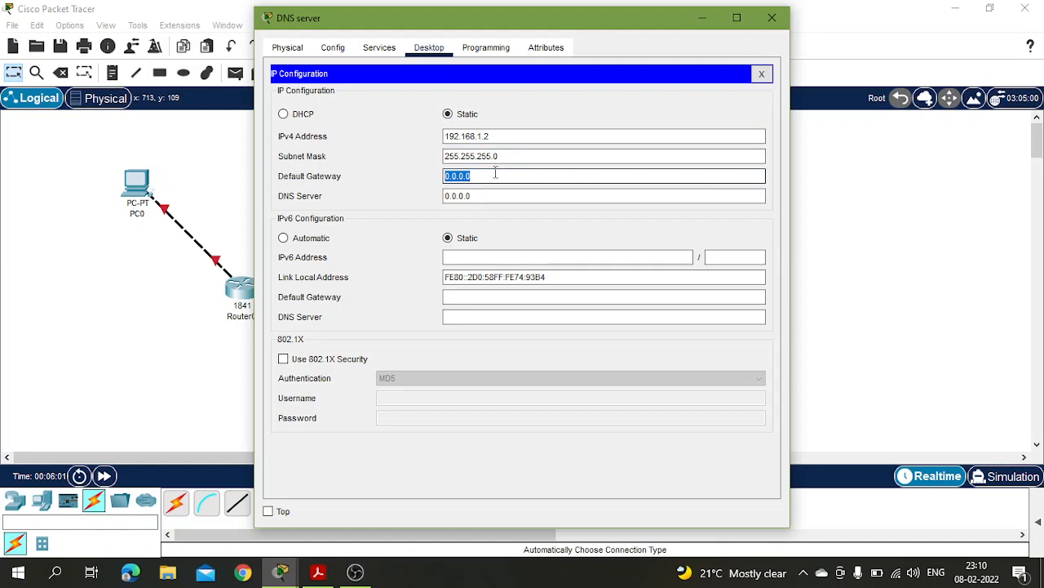
key(BackSpace)
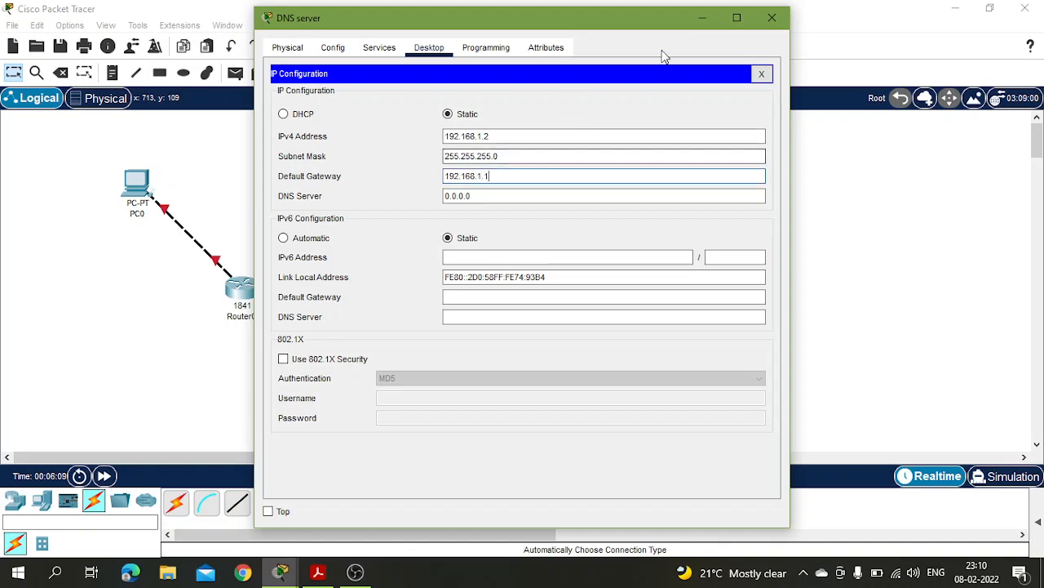
click(772, 17)
Give the WEB server the static IPv4 address 192.168.2.2 with the default subnet mask 255.255.255.0
click(564, 371)
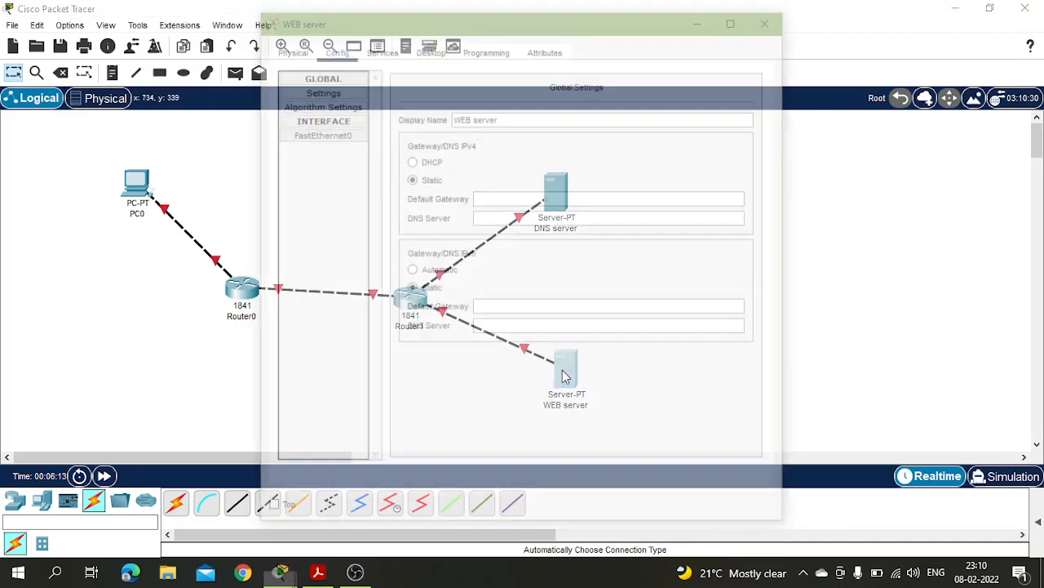
click(424, 46)
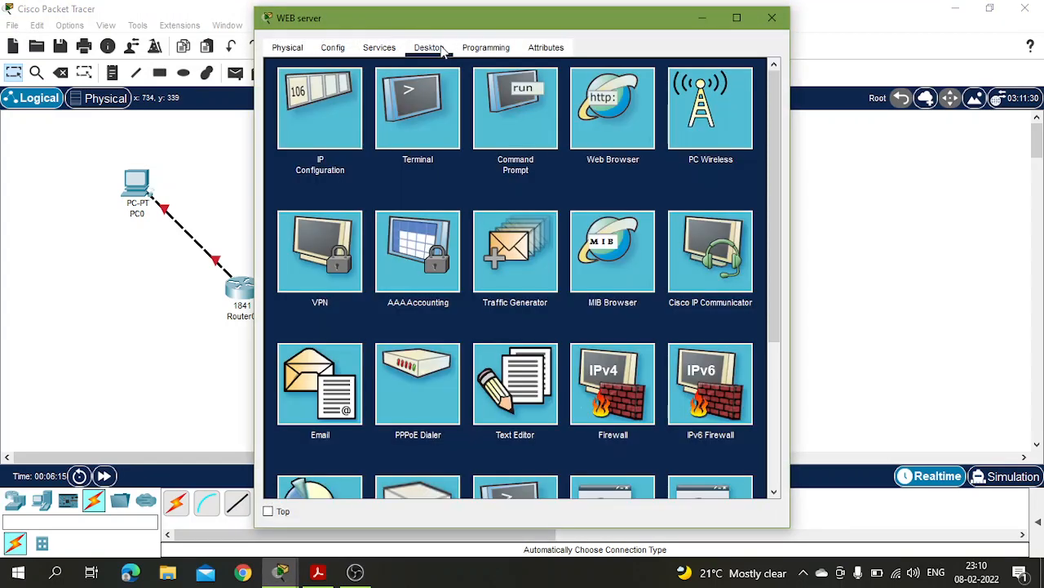
click(328, 97)
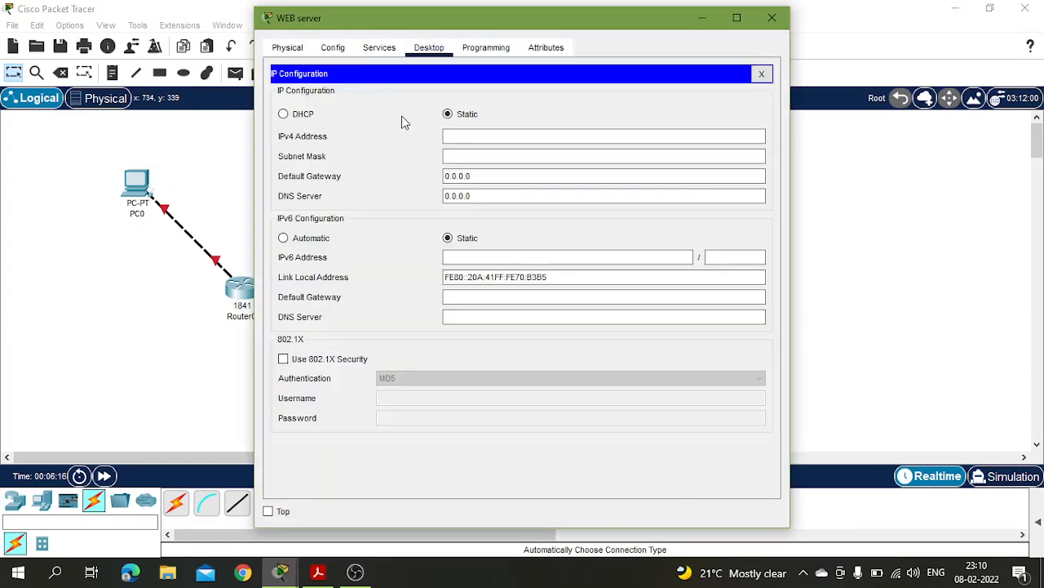
click(473, 137)
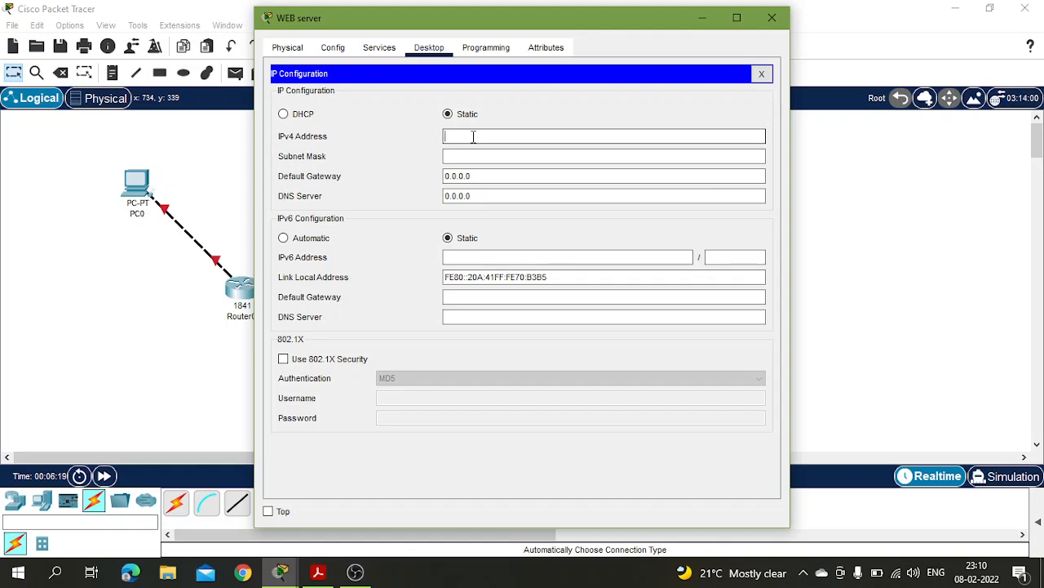
text(192.168.2.2)
click(463, 156)
Set the WEB server's default gateway to 192.168.2.1 and close its device window
key(Tab)
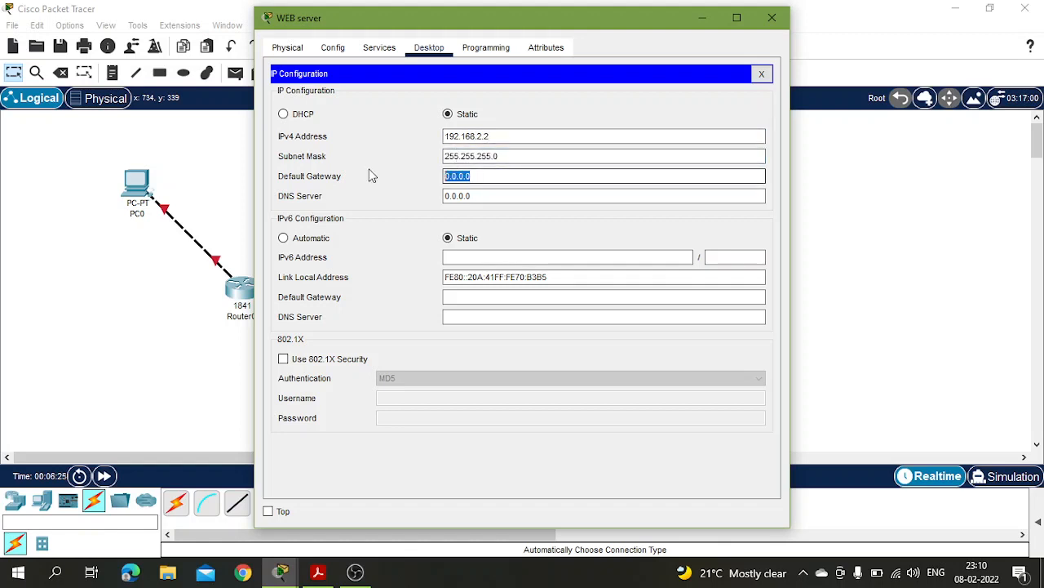
key(BackSpace)
text(192.)
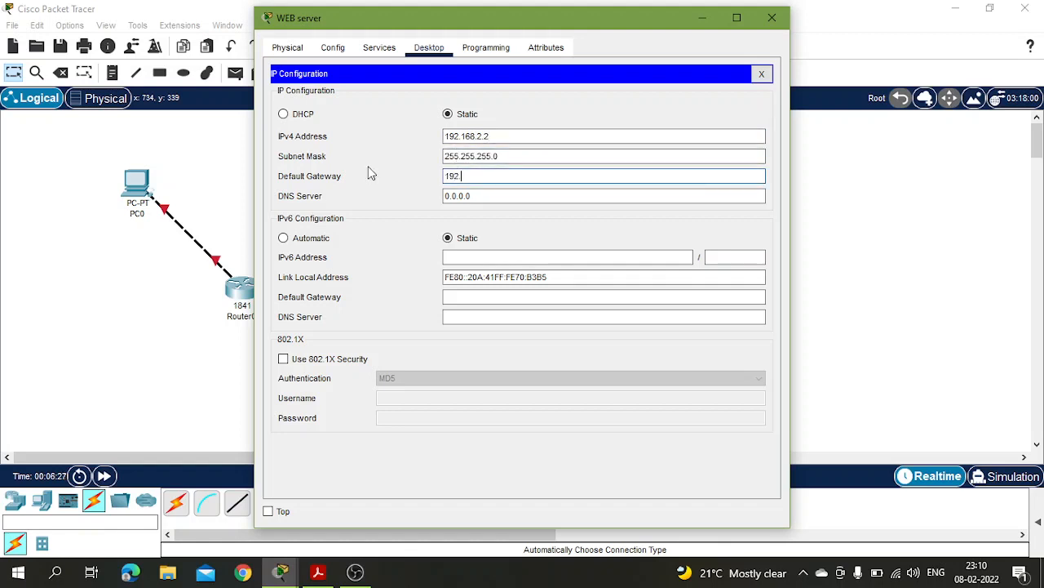
text(168.2.1)
click(772, 17)
Give Router0's FastEthernet0/0 the IPv4 address 10.10.1.2 with the default subnet mask 255.0.0.0 and switch the port on
click(243, 287)
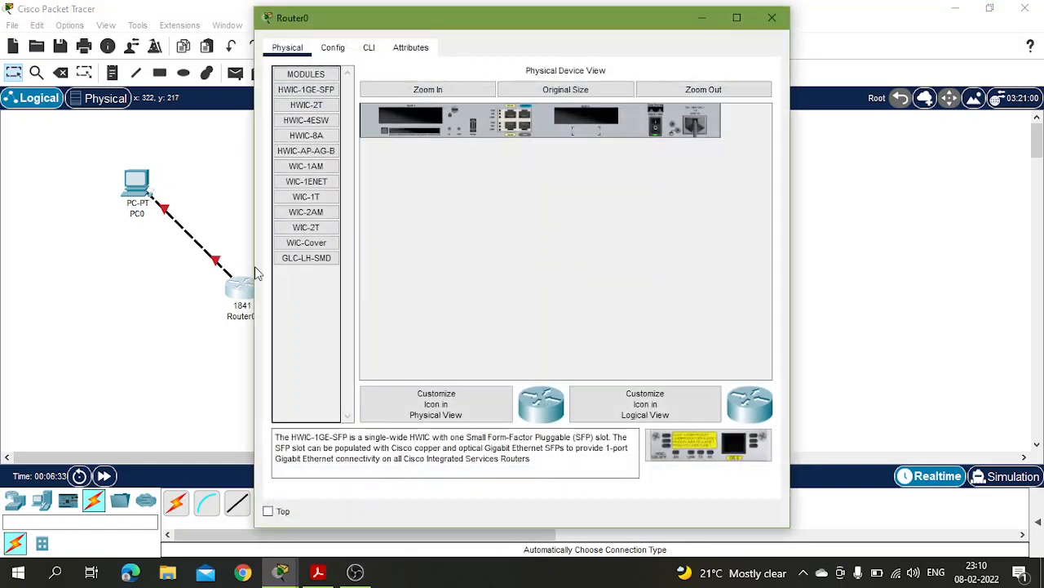
click(335, 49)
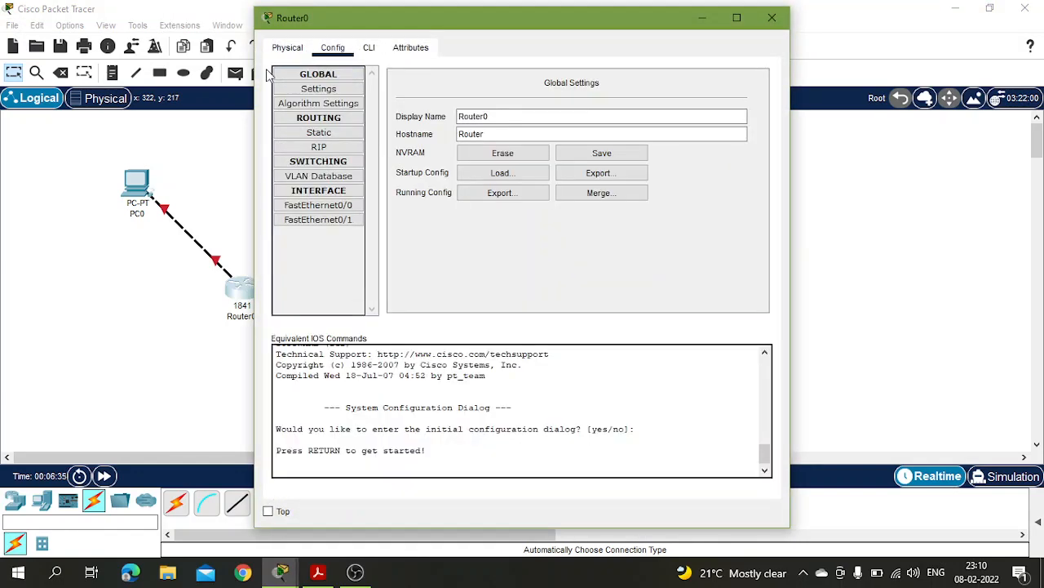
click(318, 205)
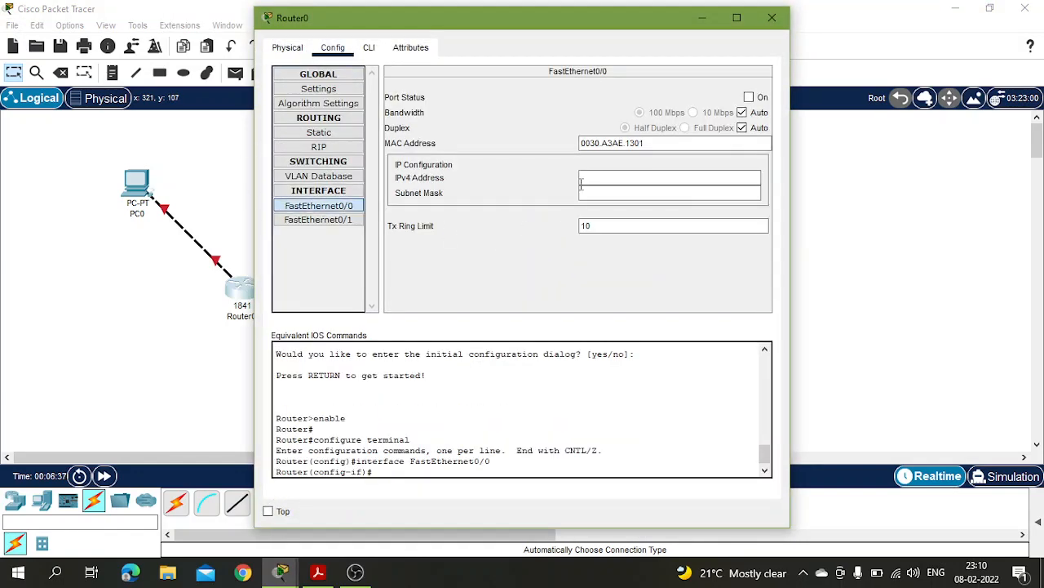
click(608, 176)
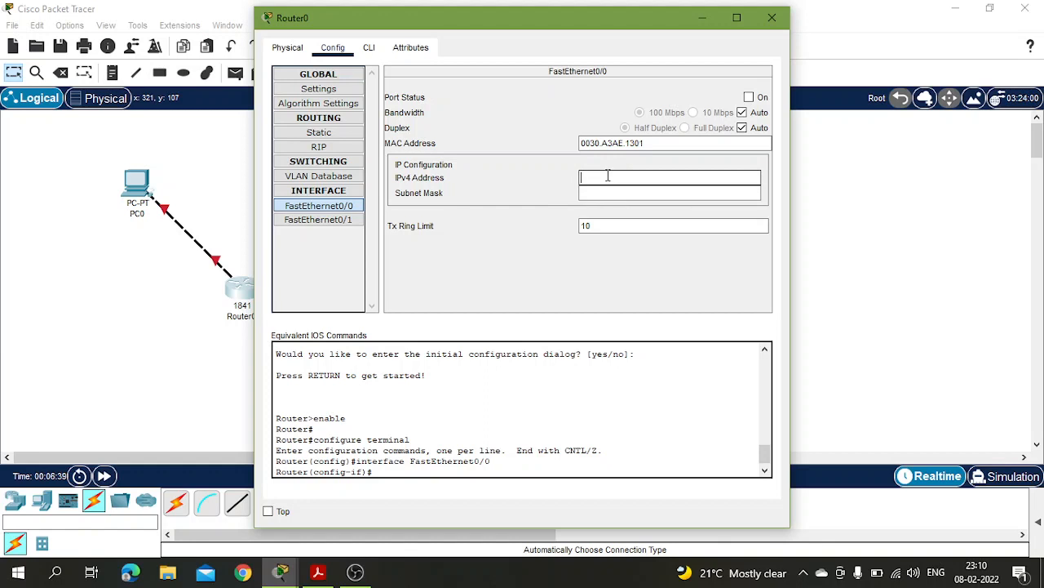
text(10.10.1.2)
click(608, 194)
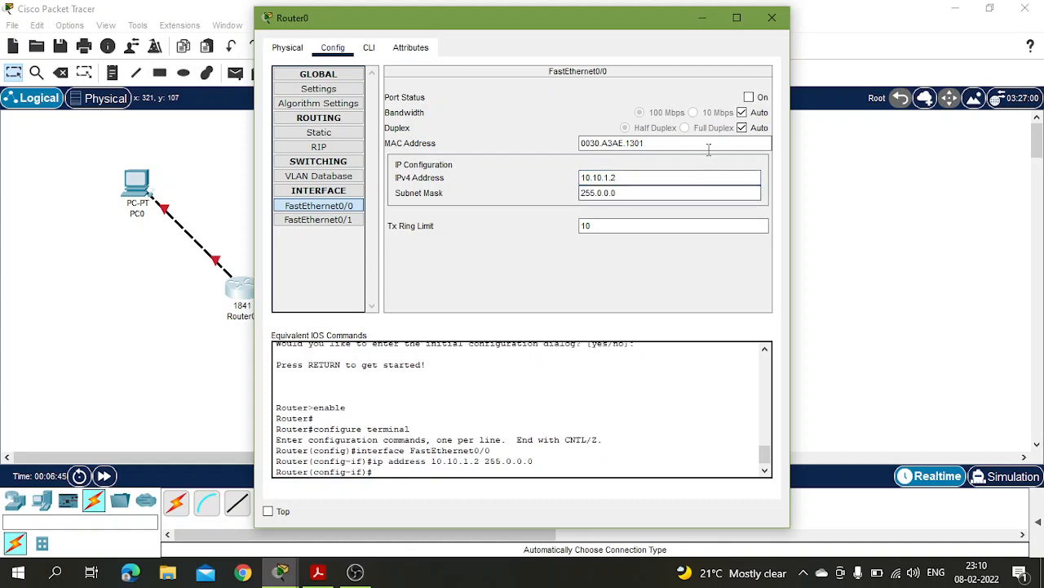
click(749, 97)
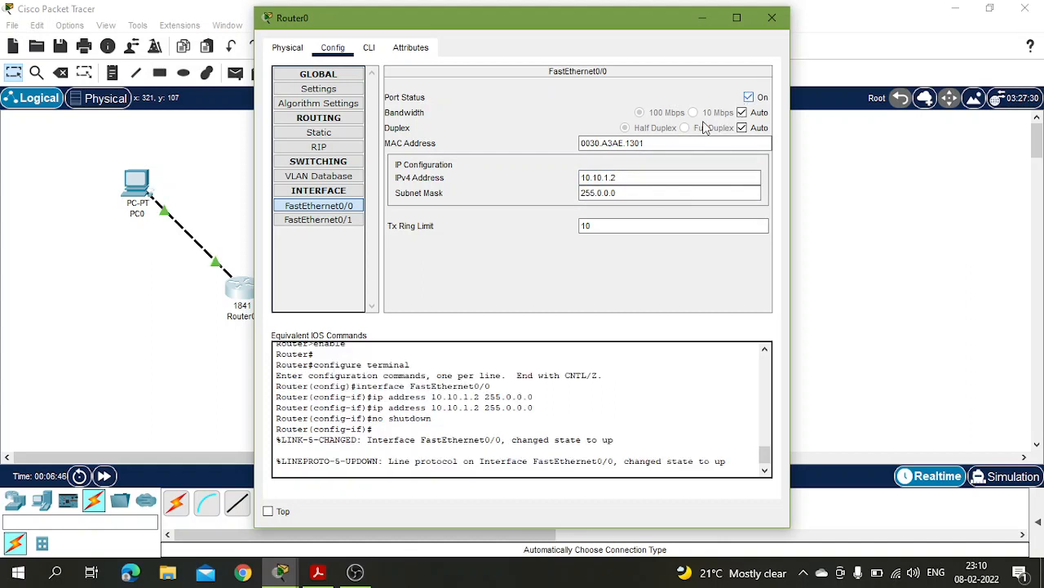
Try to give Router0's FastEthernet0/1 the IPv4 address 10.10.2.1 with the default subnet mask 255.0.0.0
click(303, 221)
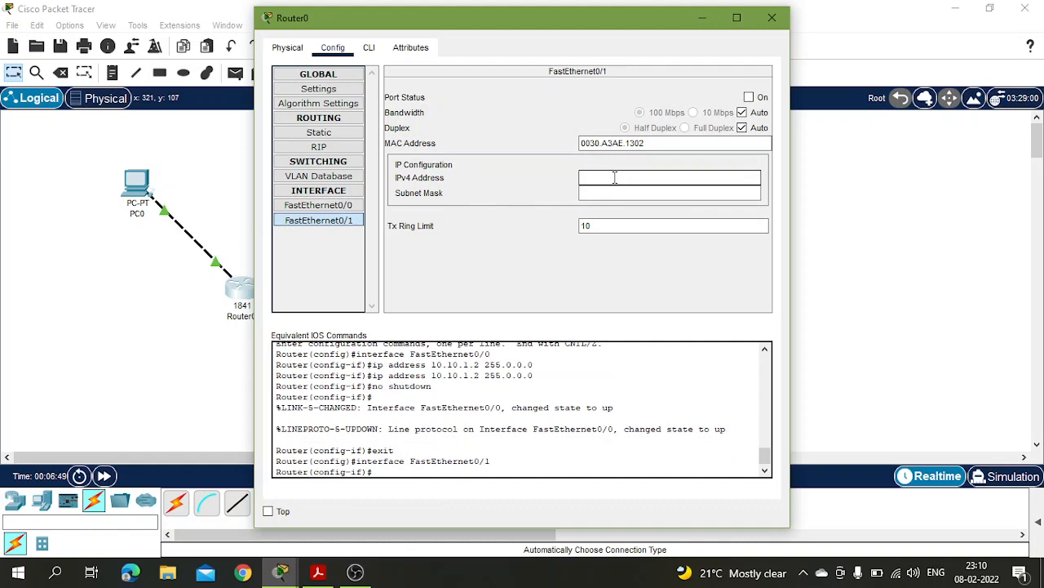
text(10.10.2.1)
click(607, 190)
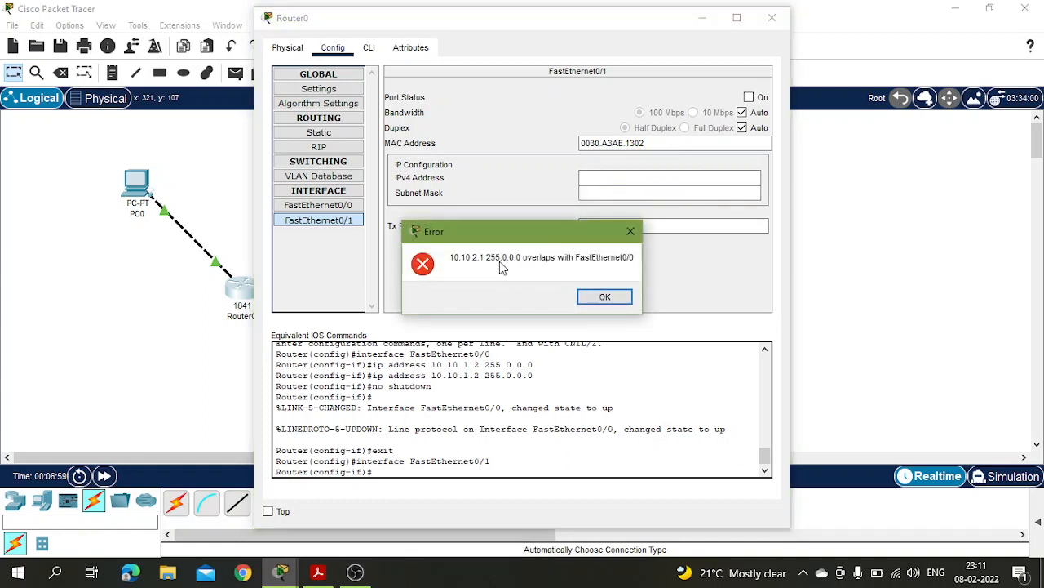
click(606, 297)
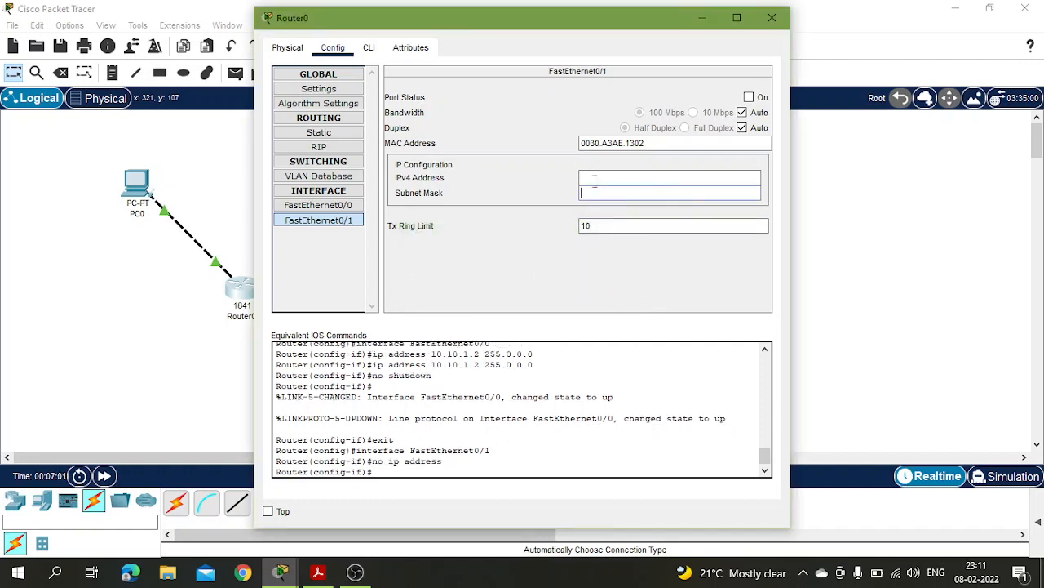
Set the subnet mask of Router0's FastEthernet0/0 to 255.255.255.0
click(323, 209)
mouse_move(623, 192)
mouse_down()
mouse_move(586, 191)
mouse_move(604, 193)
mouse_up()
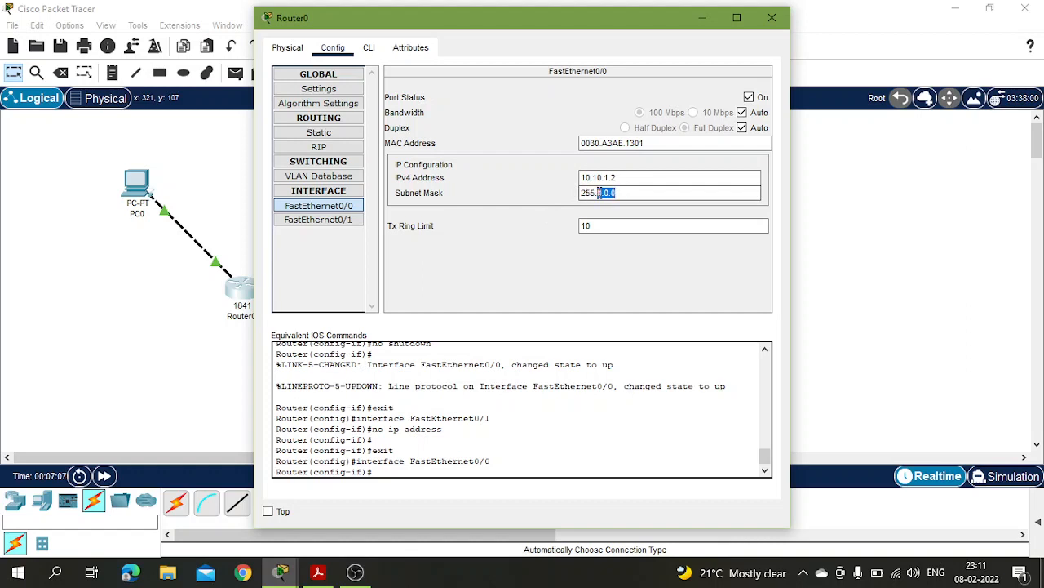
text(255.255.0)
Give Router0's FastEthernet0/1 the IPv4 address 10.10.2.1 with subnet mask 255.255.255.0 and switch the port on
click(345, 226)
click(600, 178)
text(10.10.2.1)
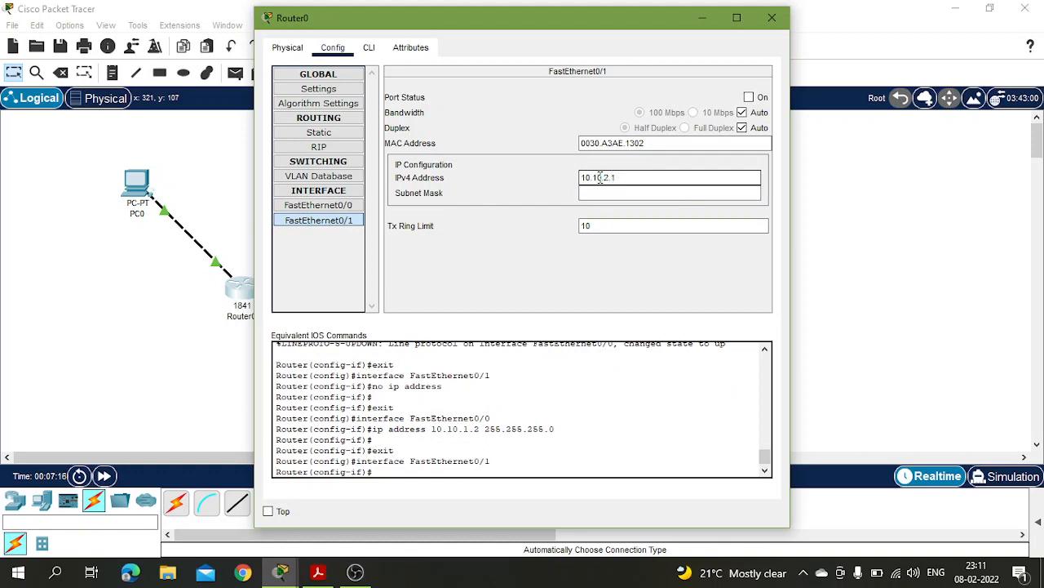
click(594, 193)
text(255.255.255.0)
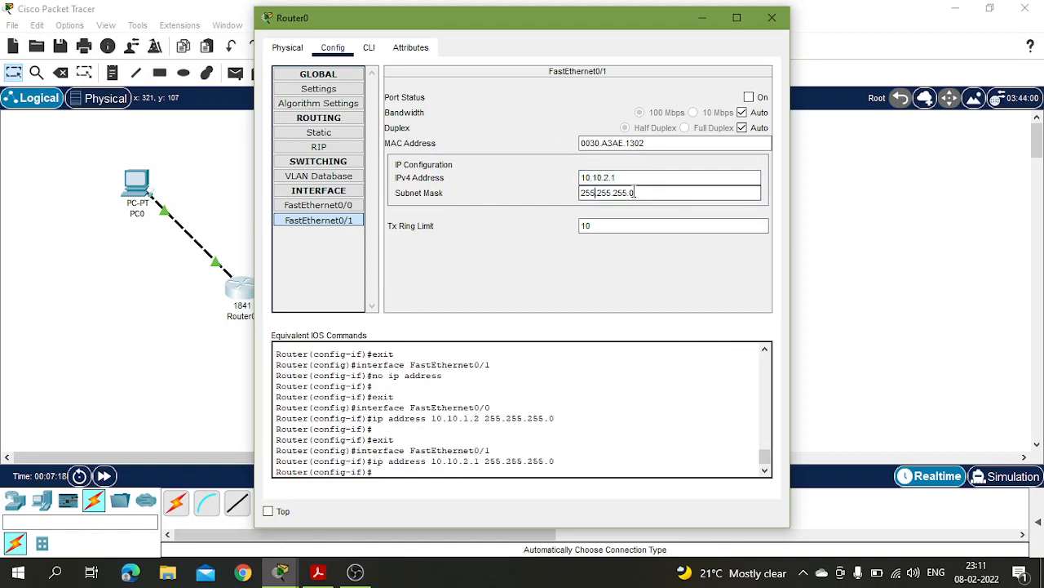
click(748, 97)
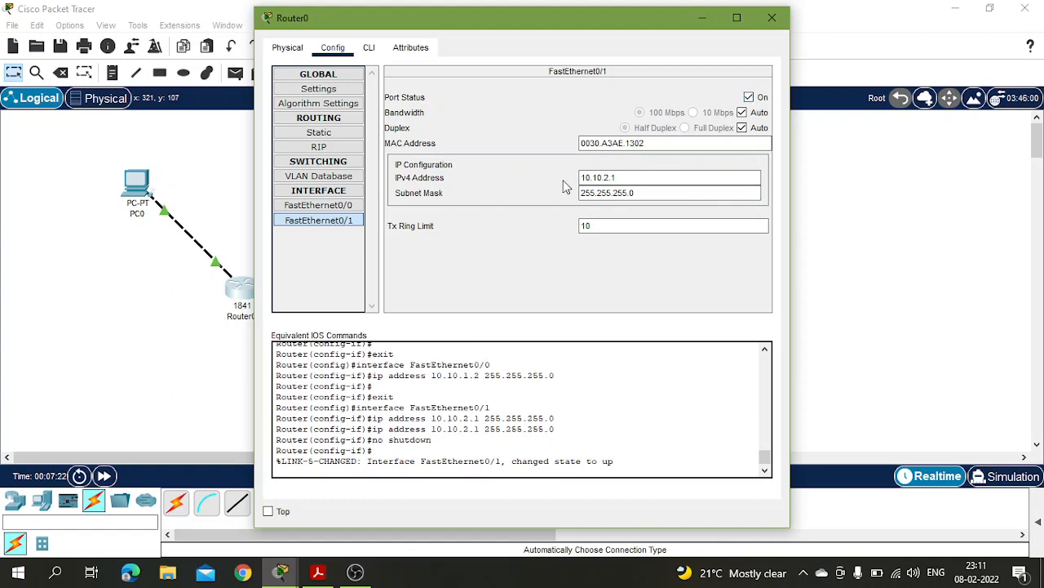
Review the address and port status of both Router0 FastEthernet interfaces and close the device window
click(318, 205)
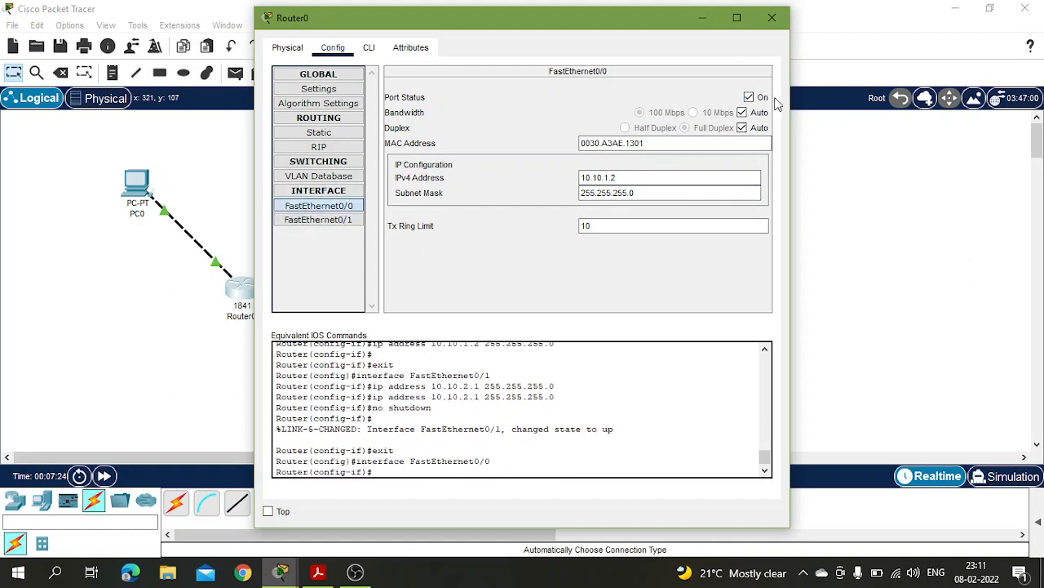
click(318, 220)
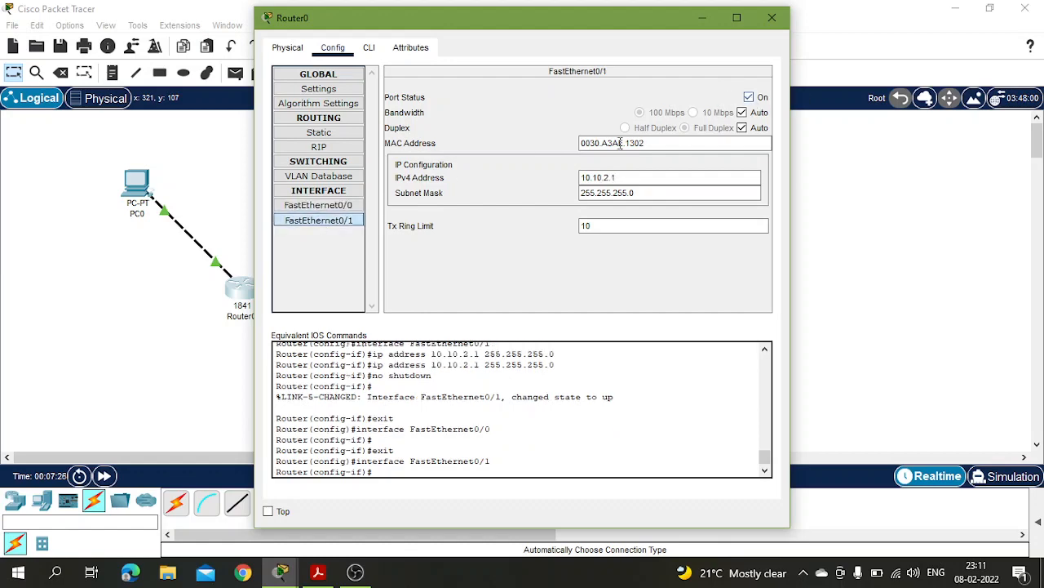
click(772, 18)
Give Router1's FastEthernet0/0 the IPv4 address 10.10.2.2 with the default subnet mask 255.0.0.0 and switch the port on
click(414, 295)
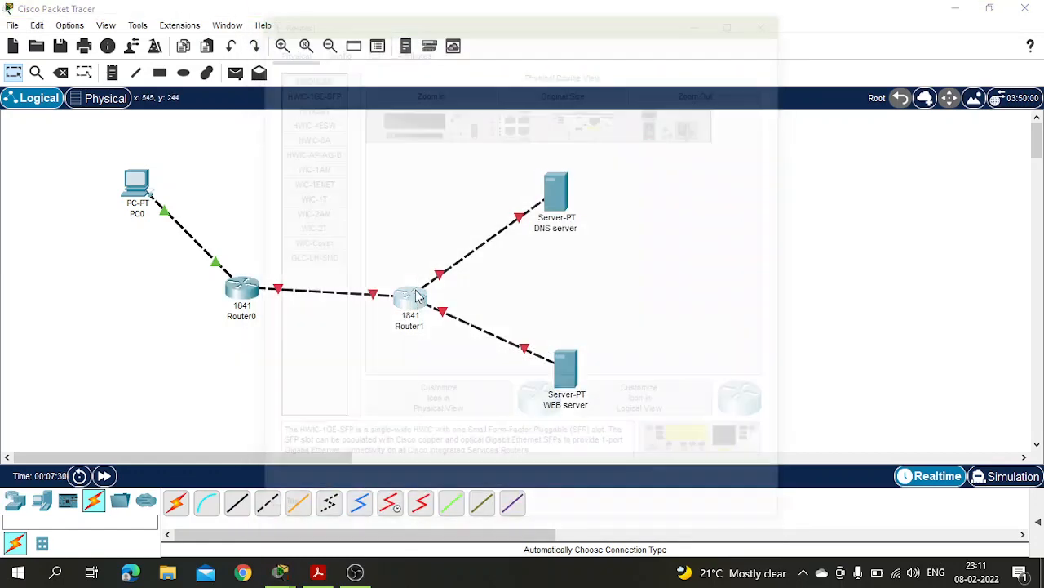
click(333, 48)
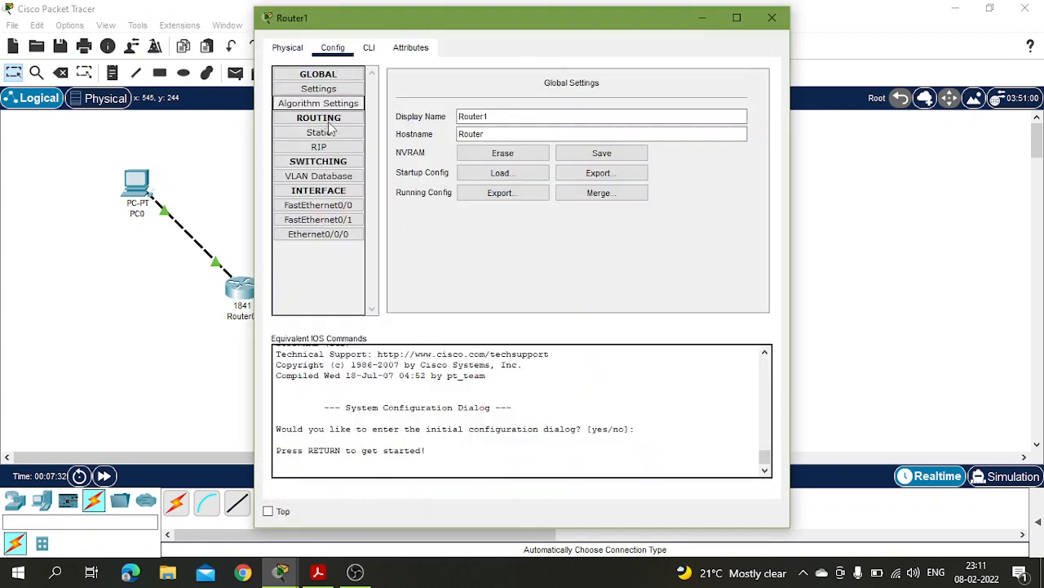
click(326, 206)
click(584, 177)
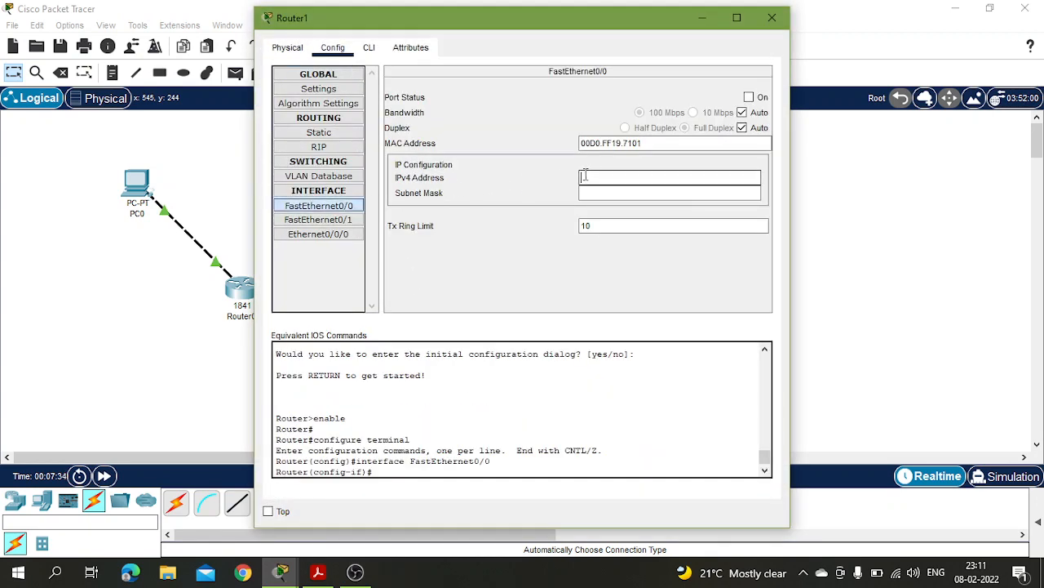
text(10.10.2.2)
click(591, 192)
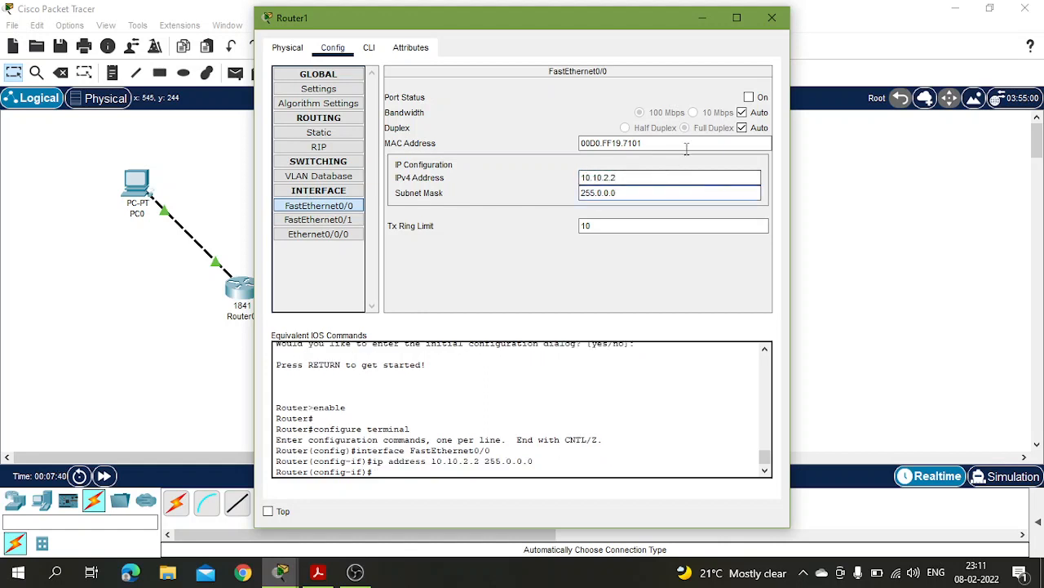
click(749, 97)
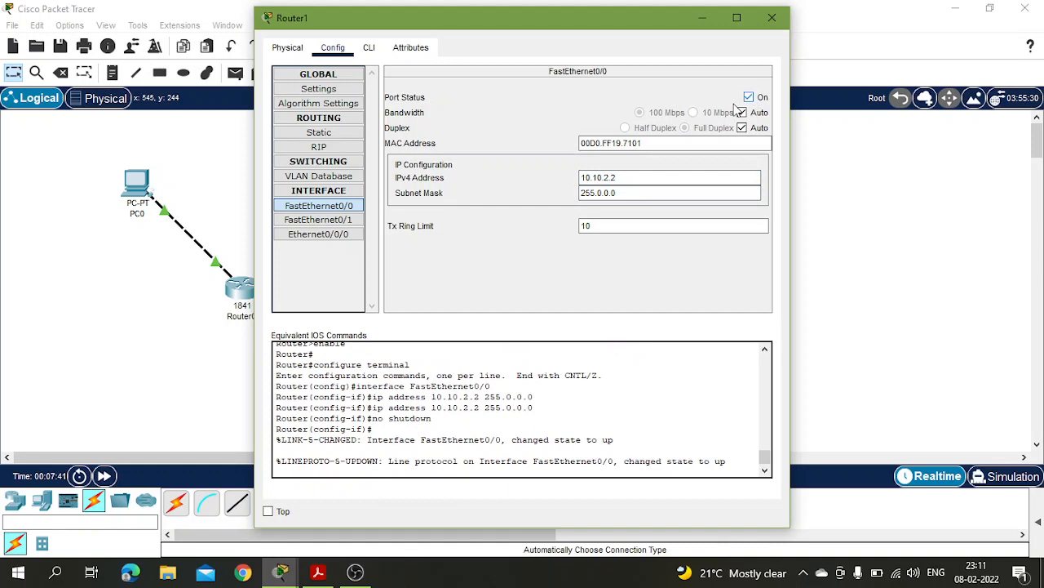
Give Router1's FastEthernet0/1 the IPv4 address 192.168.1.1 with the default subnet mask 255.255.255.0 and switch the port on
click(318, 235)
click(319, 220)
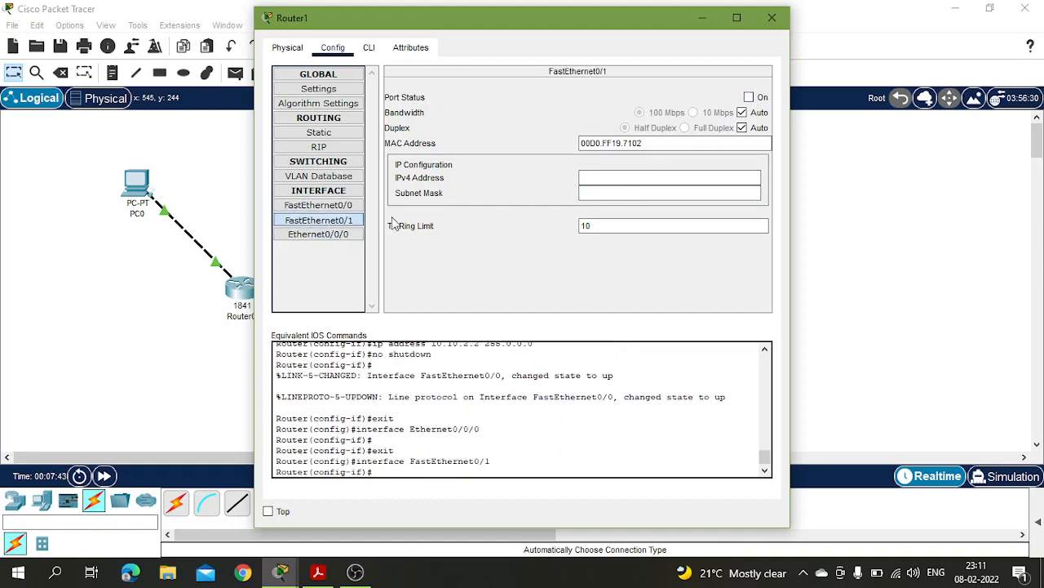
click(611, 181)
text(19)
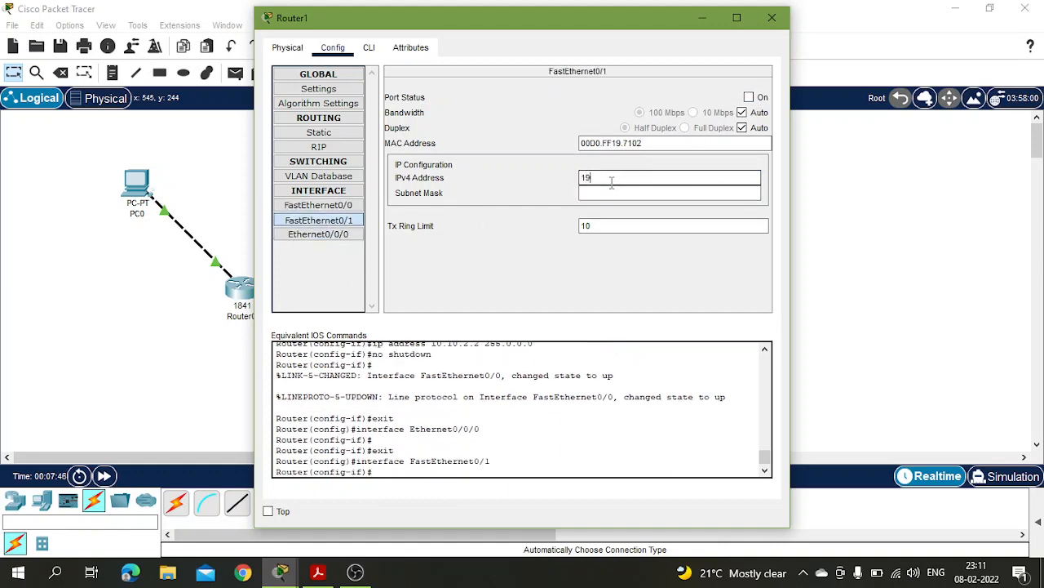
text(2.168.1.1)
click(597, 194)
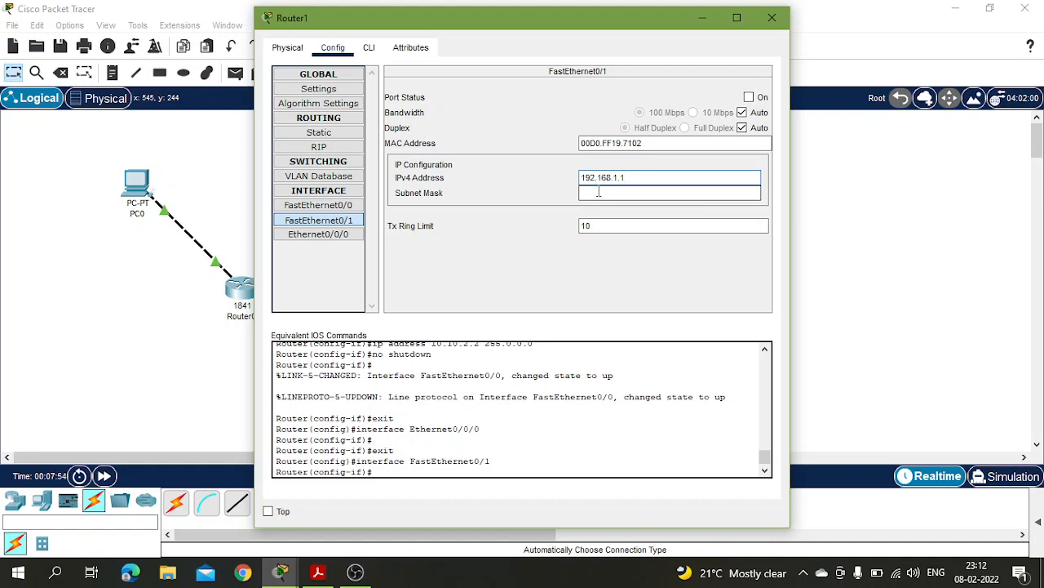
click(596, 194)
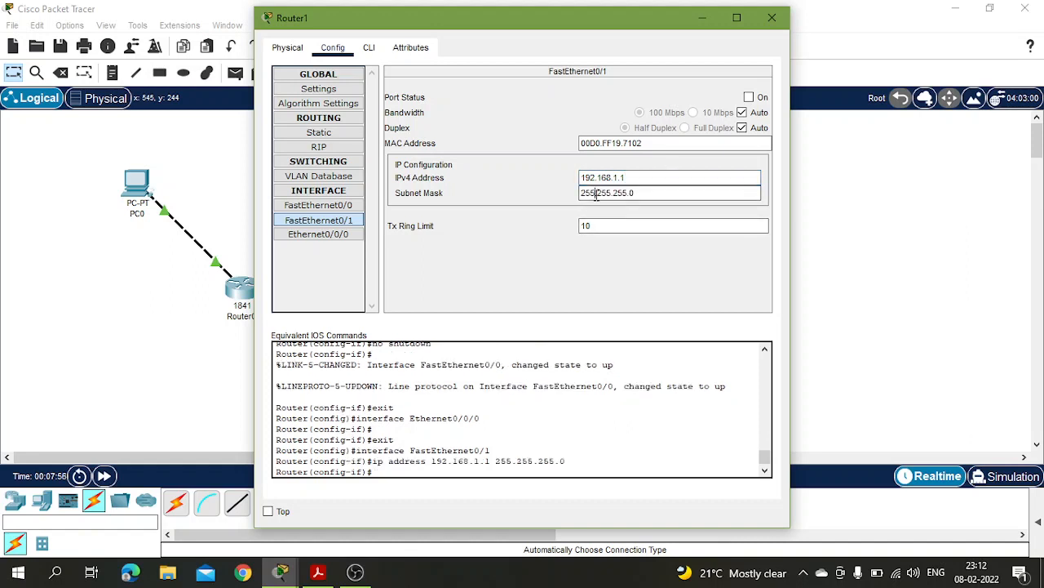
click(748, 97)
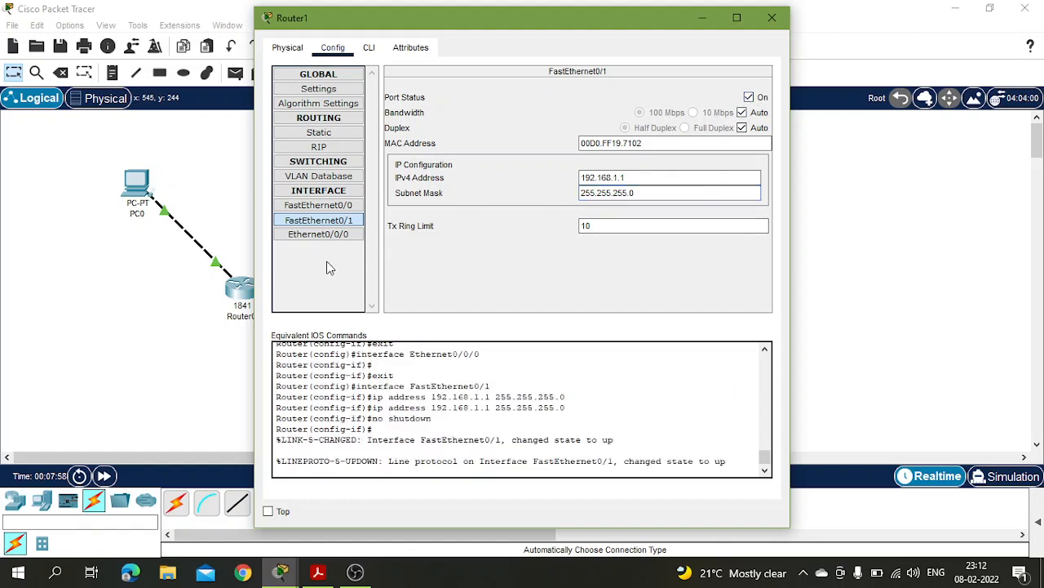
Give Router1's Ethernet0/0/0 the IPv4 address 192.168.2.1 with the default subnet mask 255.255.255.0 and switch the port on
click(319, 234)
click(592, 177)
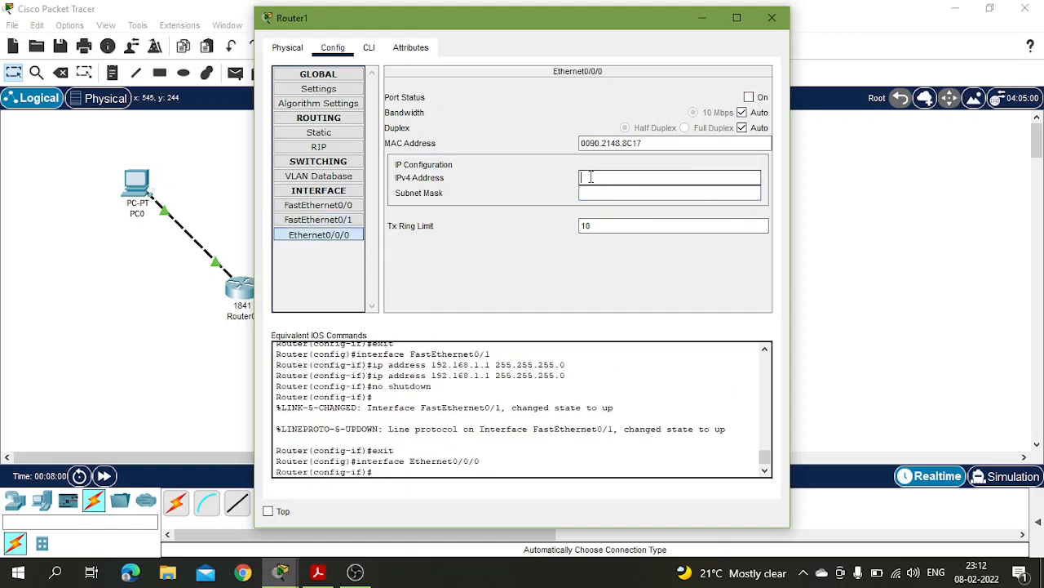
text(192.168.2.1)
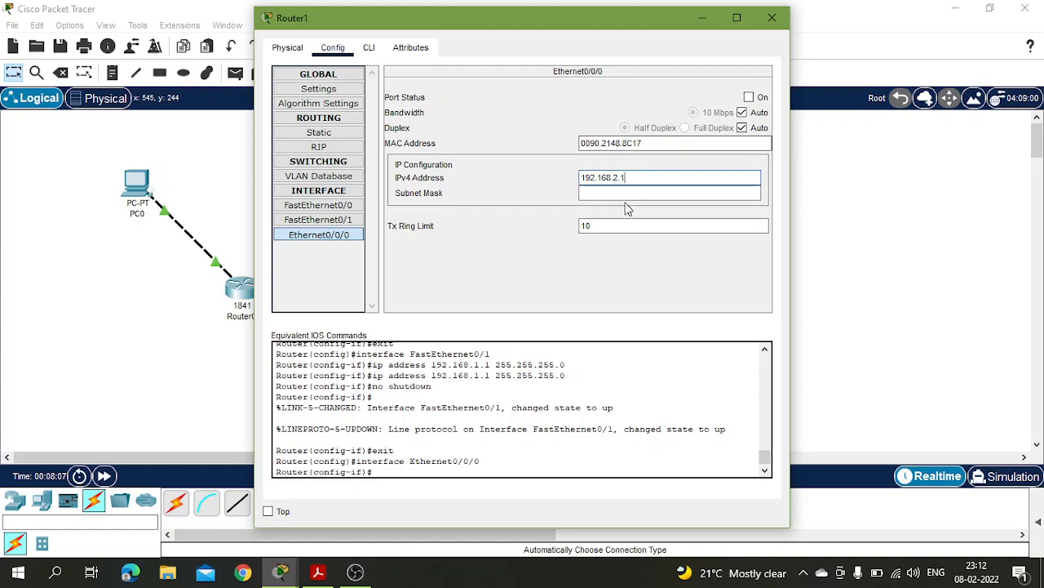
click(614, 194)
click(749, 97)
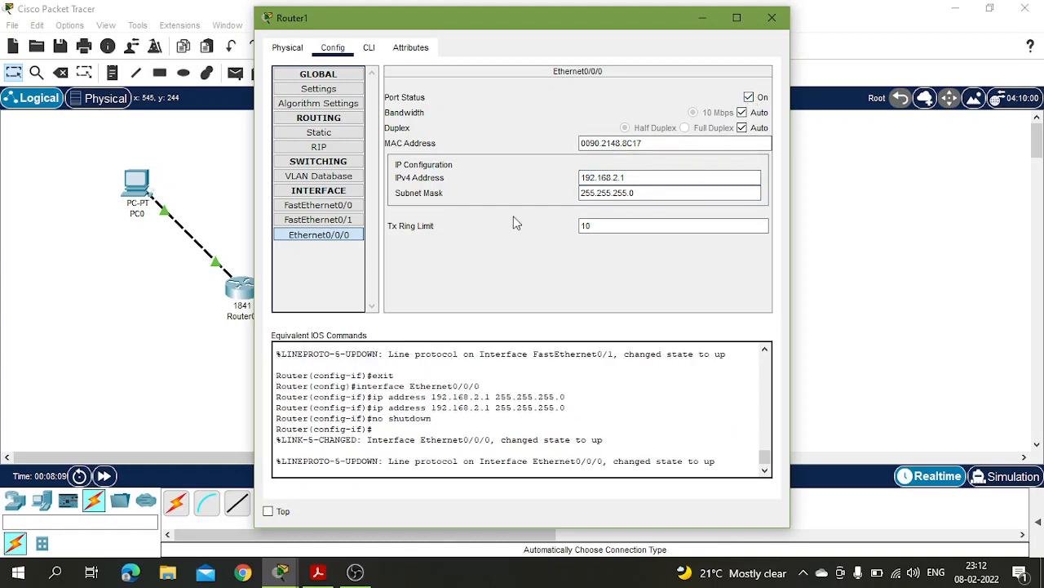
Review the address and port status of all three Router1 interfaces and close the device window
click(320, 206)
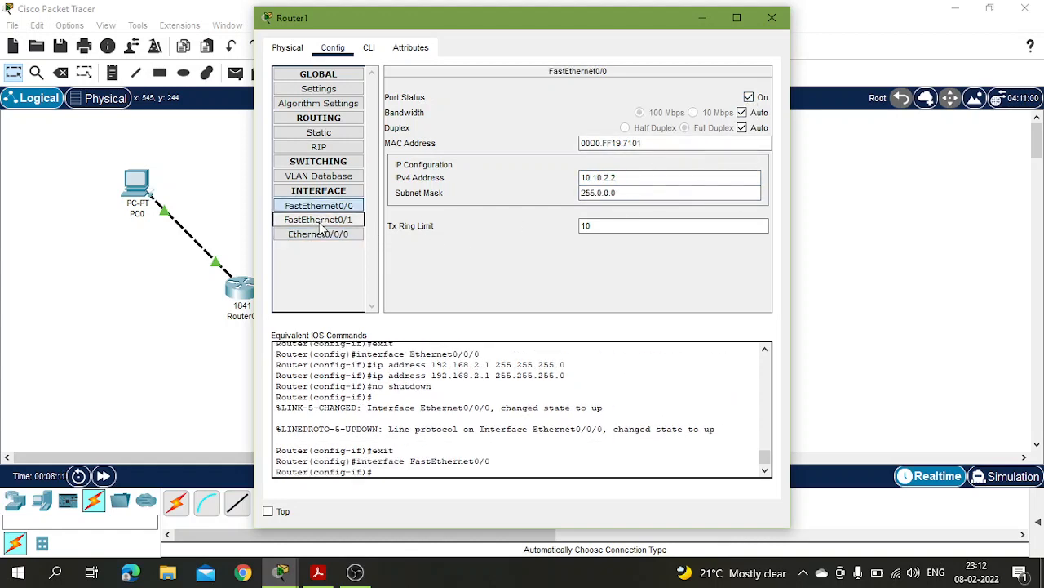
click(320, 219)
click(321, 239)
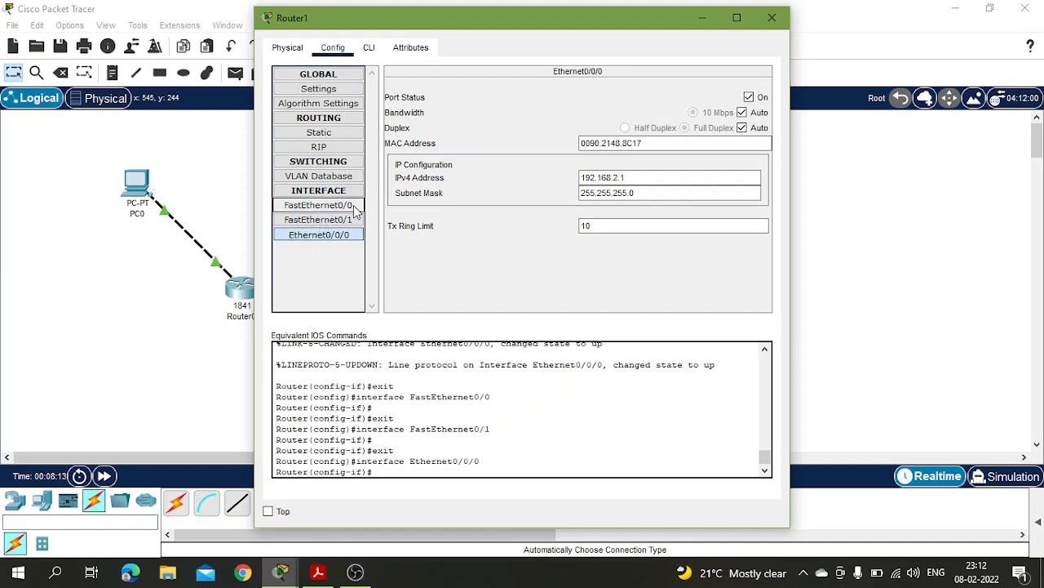
click(772, 17)
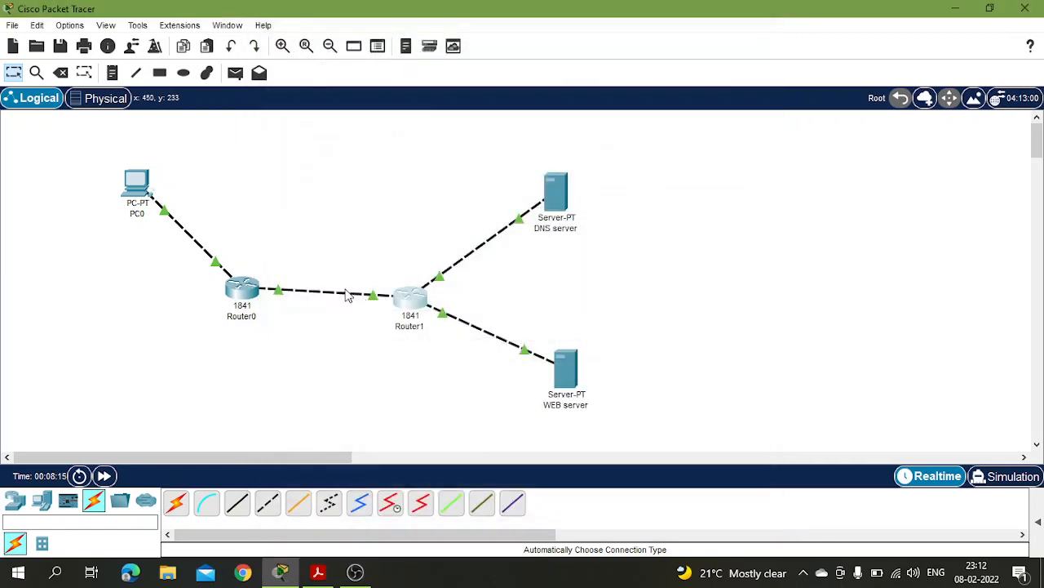
Try to add a static route on Router0 to 192.168.1.1 with mask 255.255.255.0 and next hop 10.10.2.2
click(241, 294)
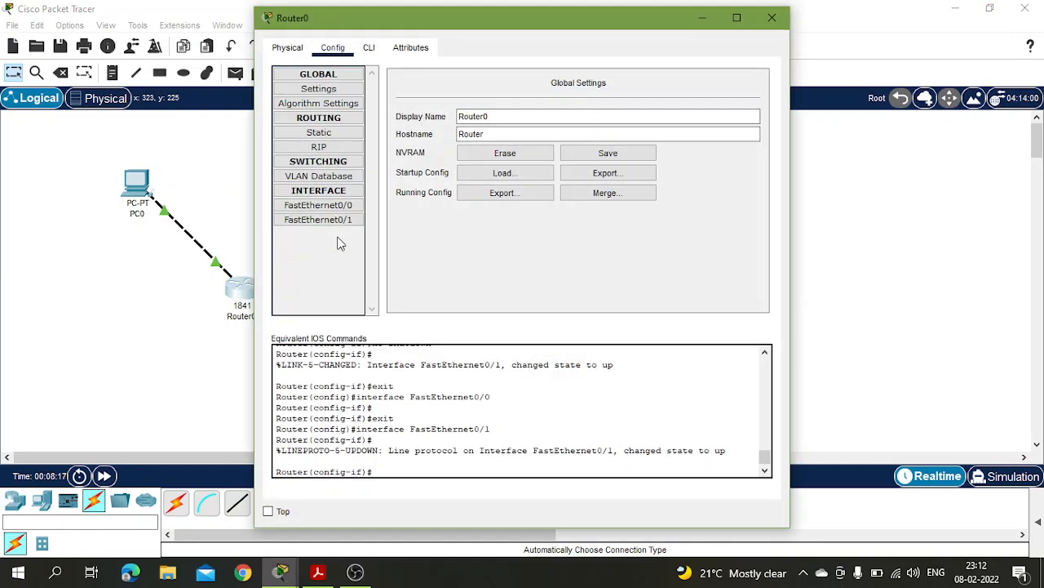
click(320, 133)
click(466, 101)
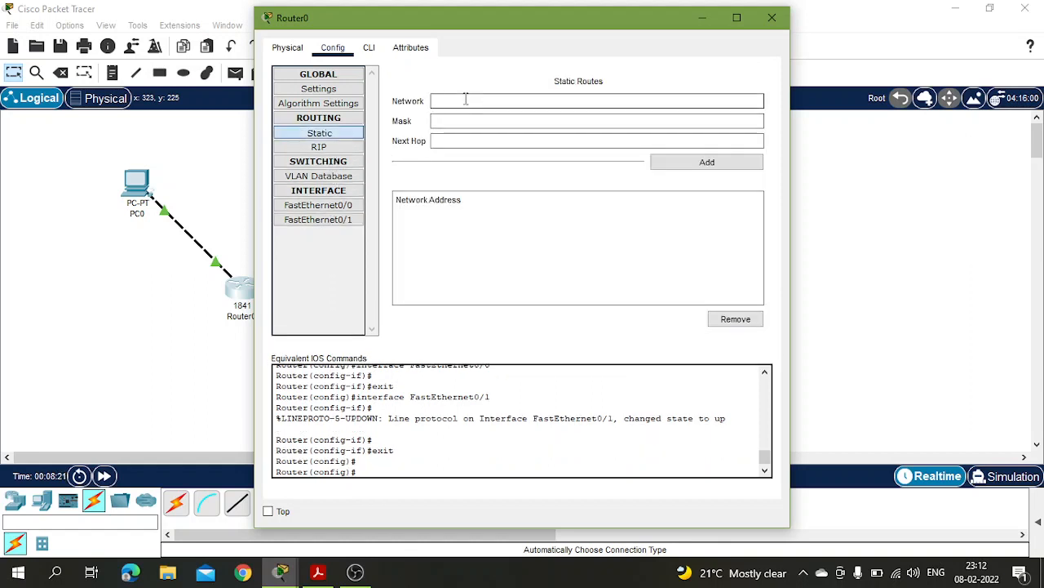
text(192.168.1.1)
click(438, 120)
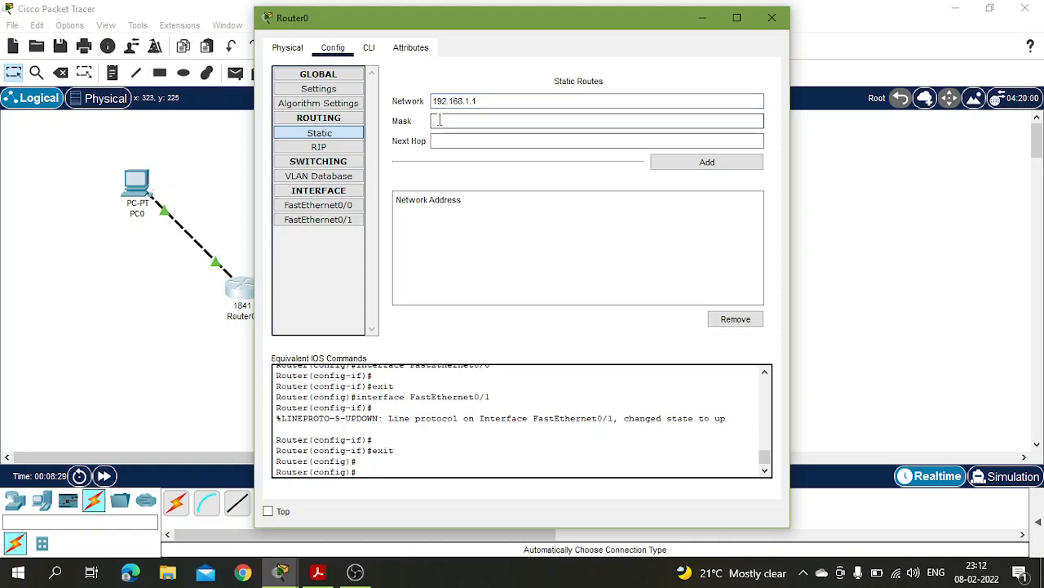
text(255.255.255.0)
key(Tab)
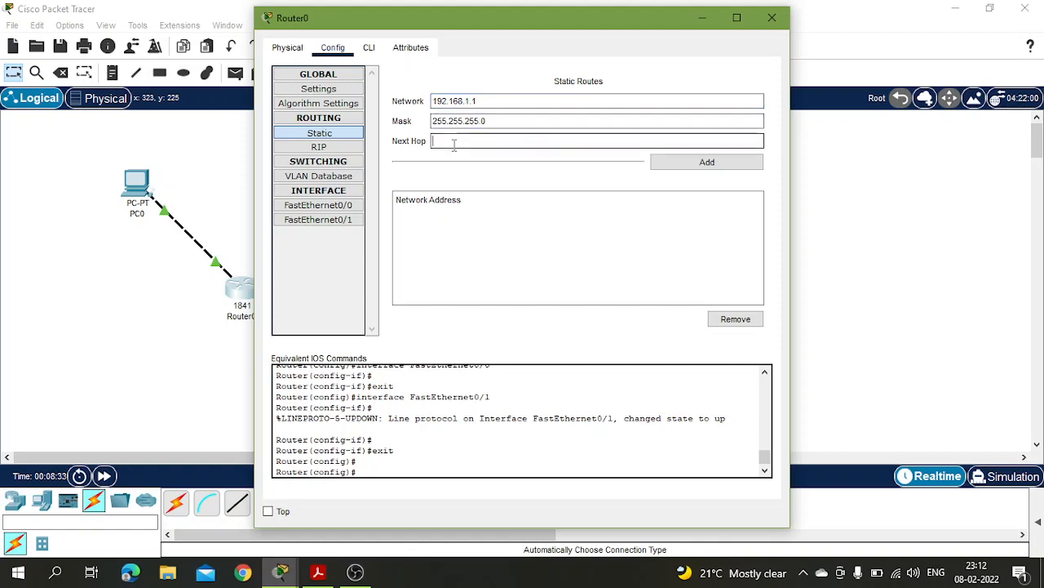
text(10.10.12.2)
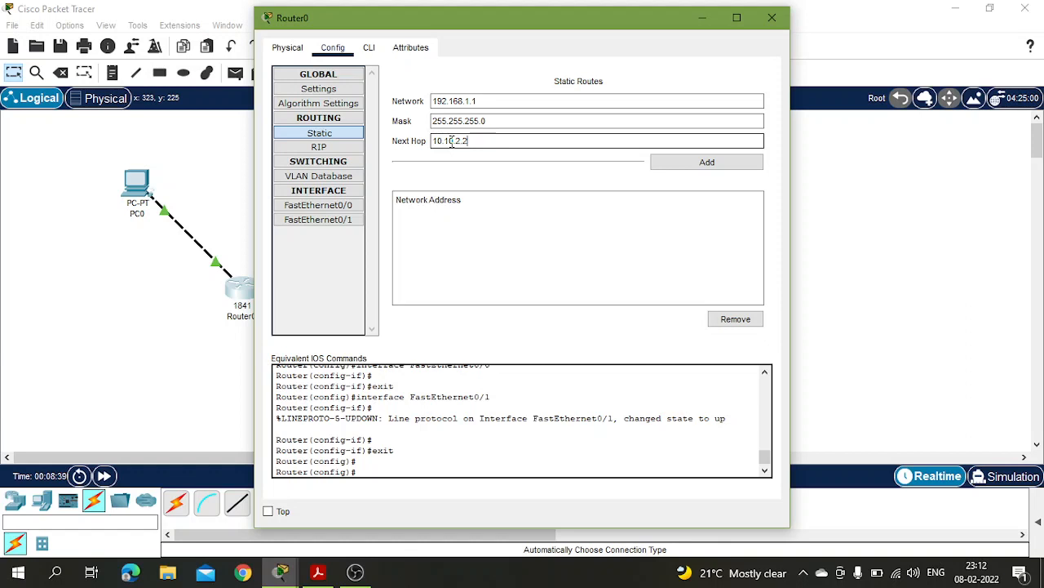
click(661, 166)
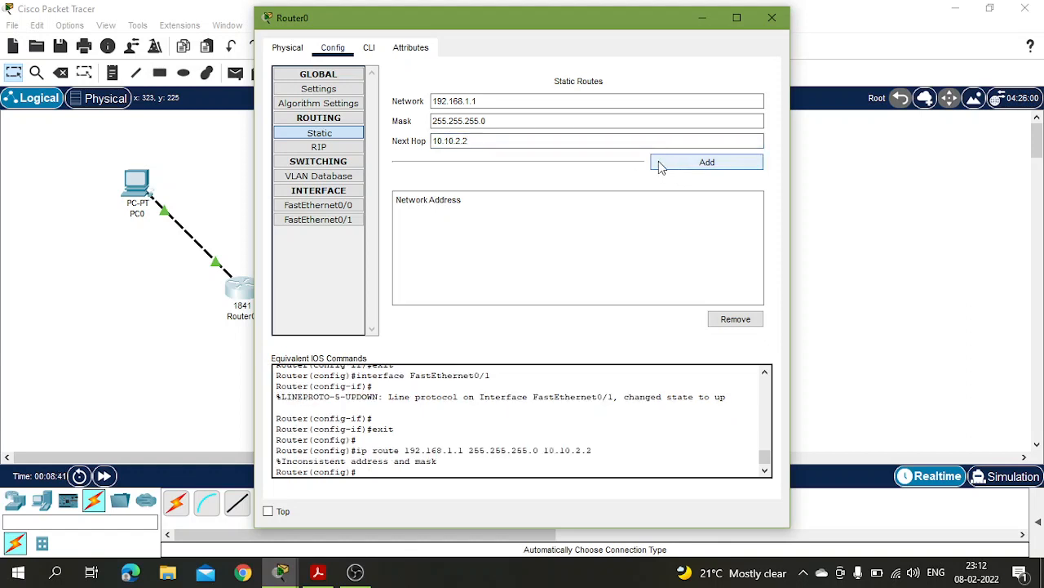
click(660, 166)
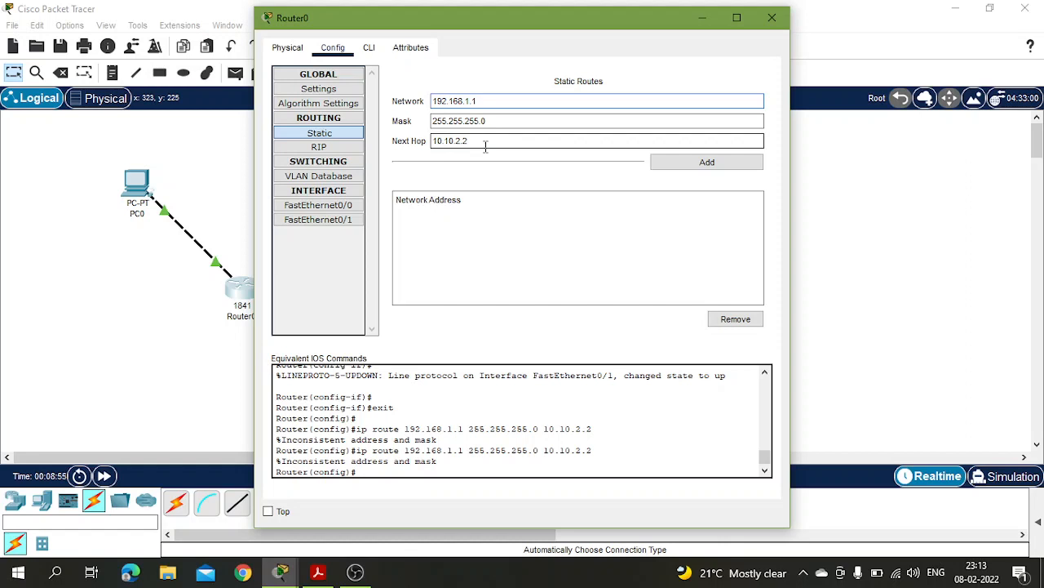
Add Router0 static routes to networks 192.168.1.0 and 192.168.2.0, both with mask 255.255.255.0 and next hop 10.10.2.2, and close the device window
click(480, 100)
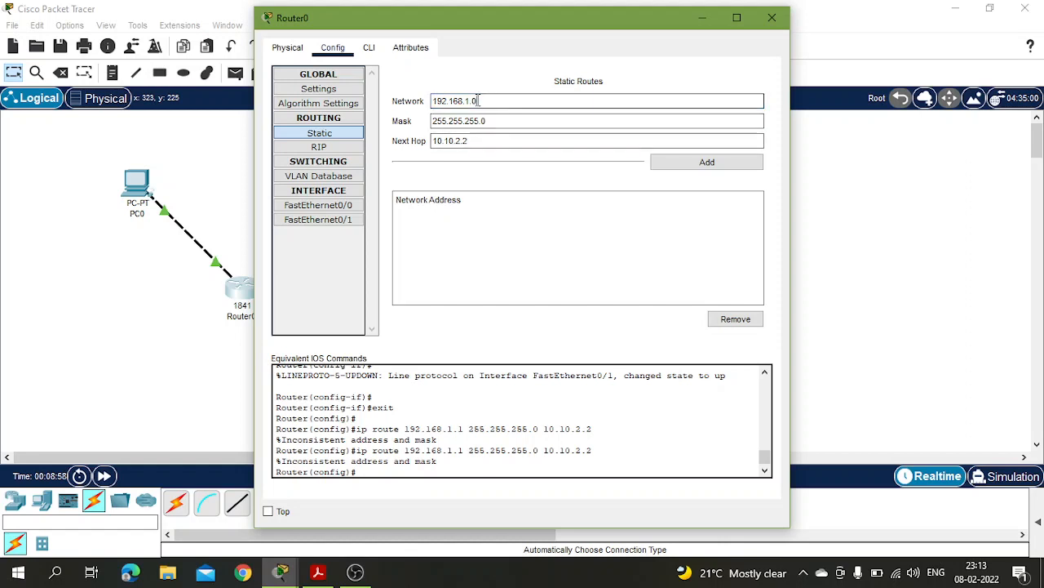
click(692, 161)
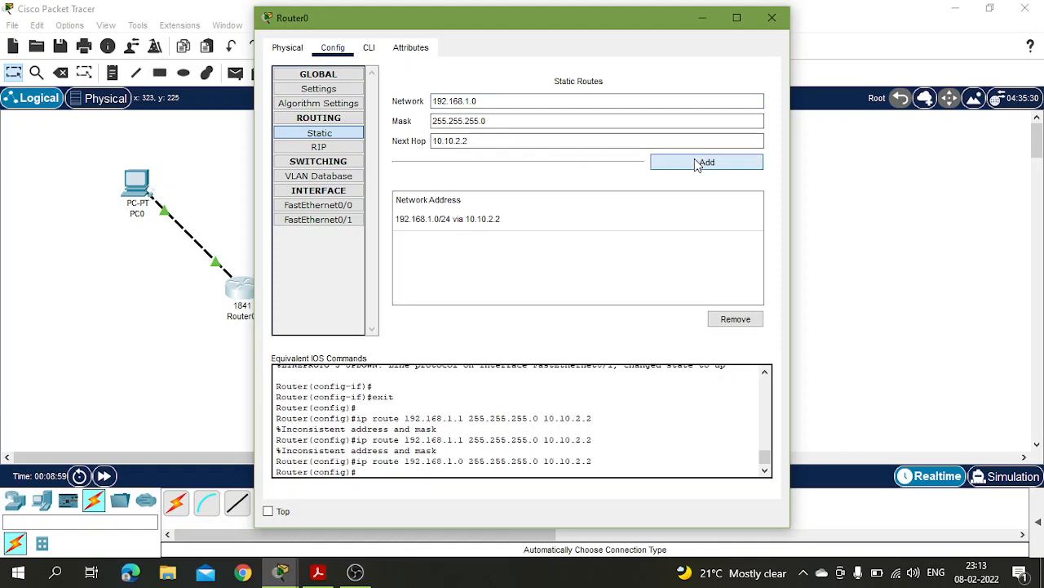
click(469, 102)
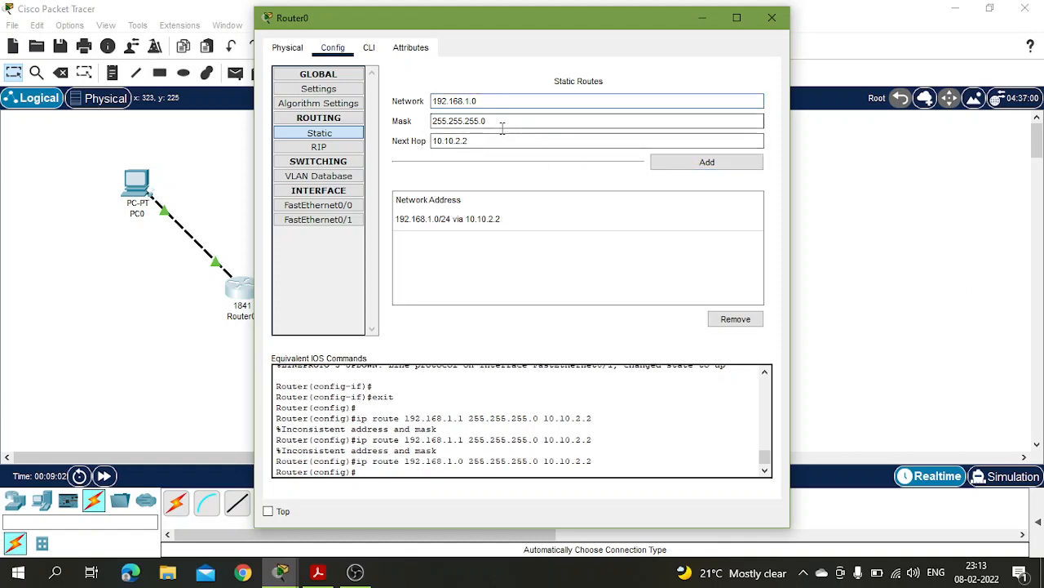
key(BackSpace)
text(2)
click(674, 162)
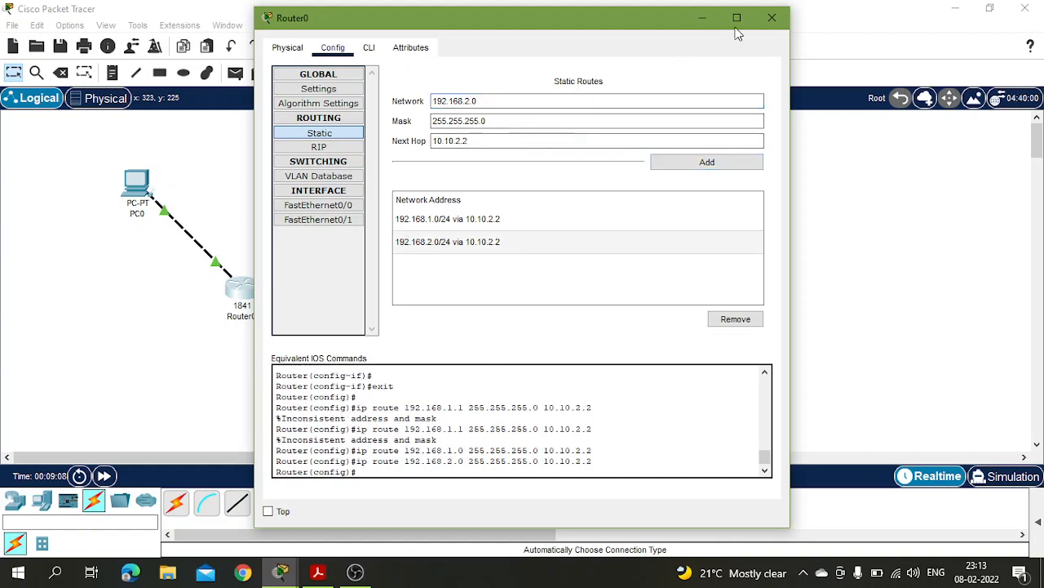
click(772, 17)
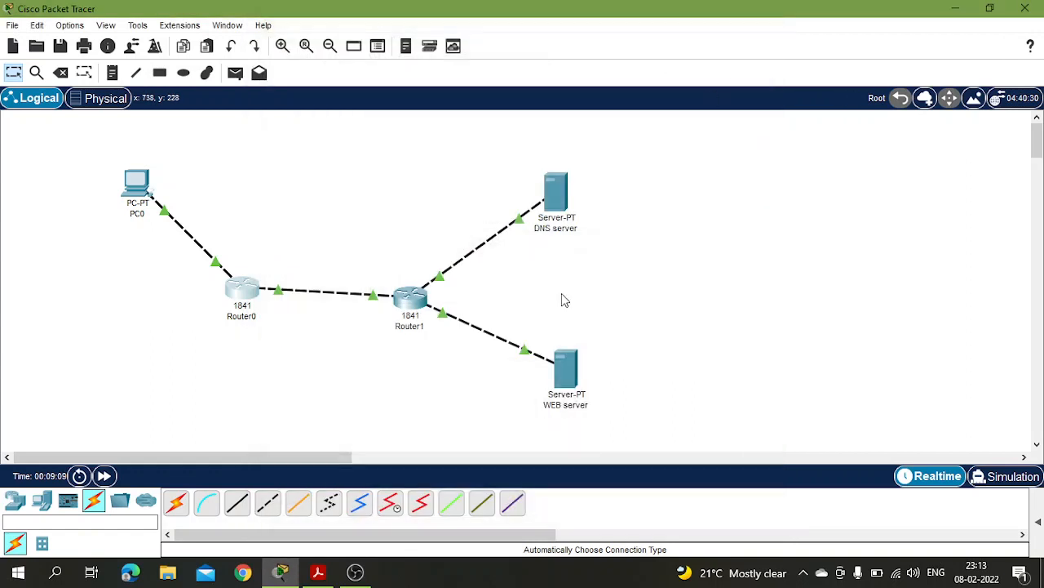
Add a static route on Router1 to network 10.10.1.0 with mask 255.255.255.0 and next hop 10.10.2.1, and close the device window
click(421, 300)
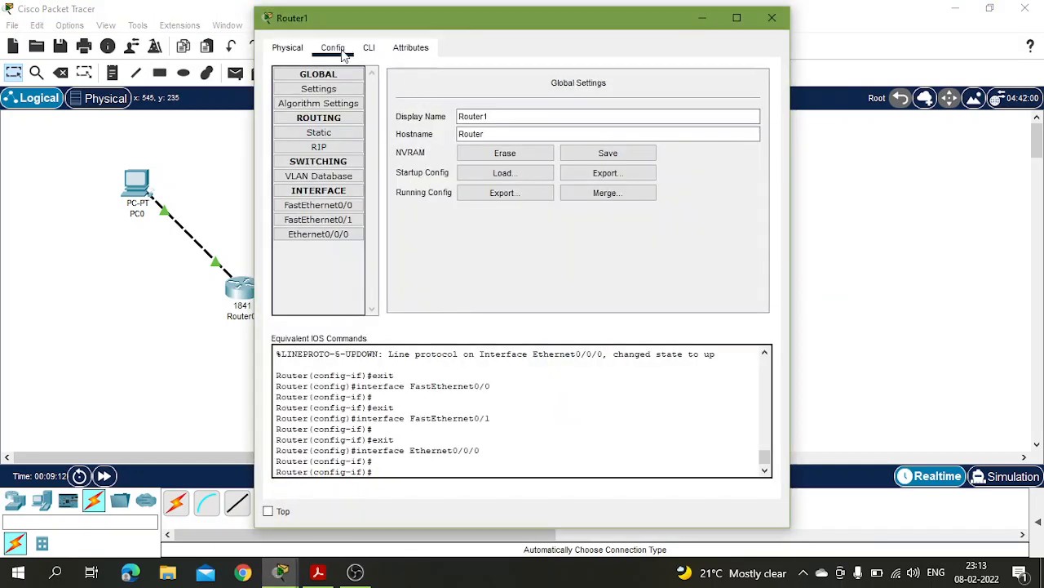
click(319, 132)
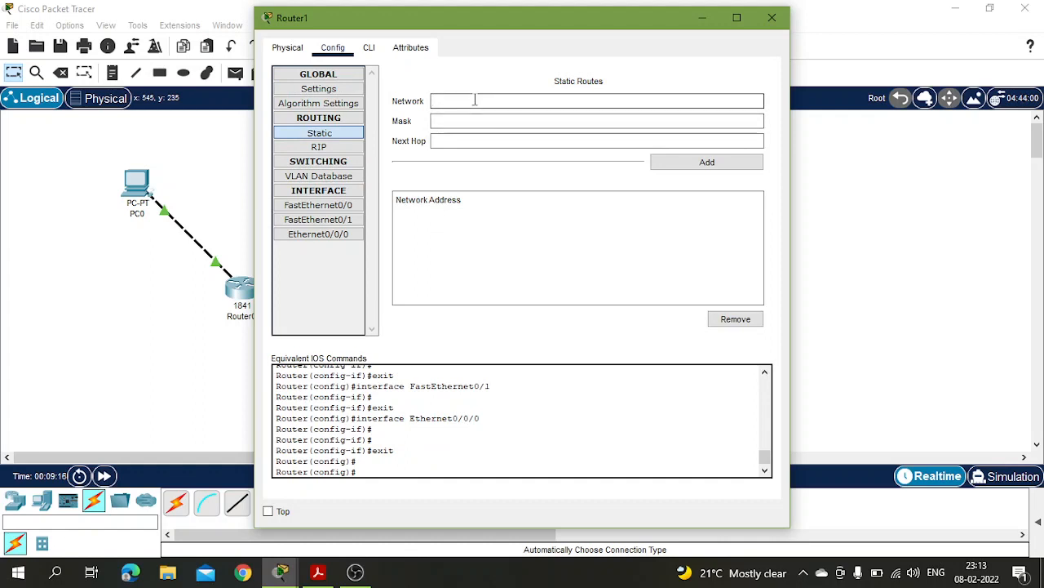
text(10.10.1.0)
click(445, 122)
text(2)
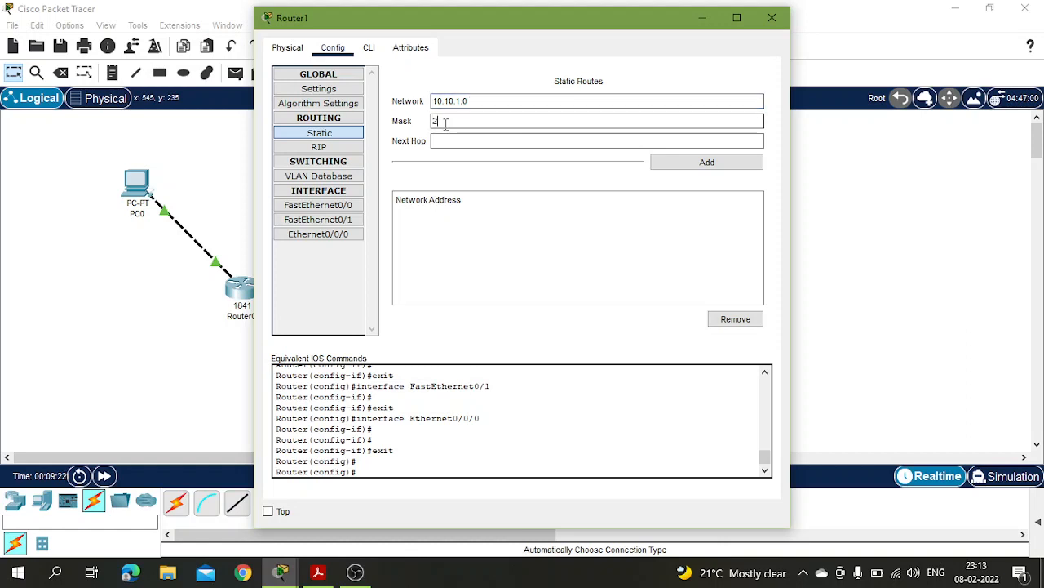
text(55.255.255.0)
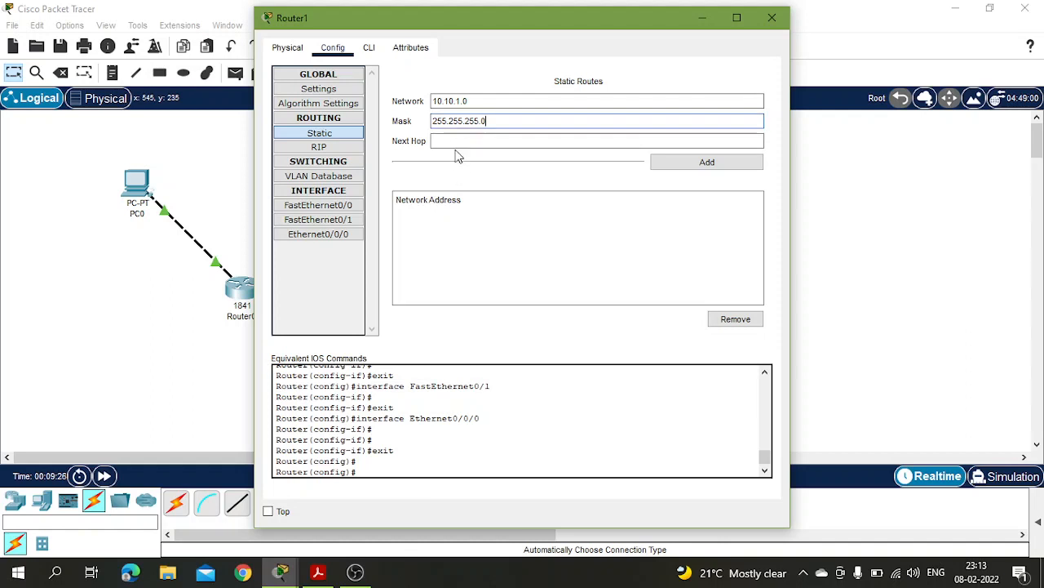
click(457, 141)
text(10)
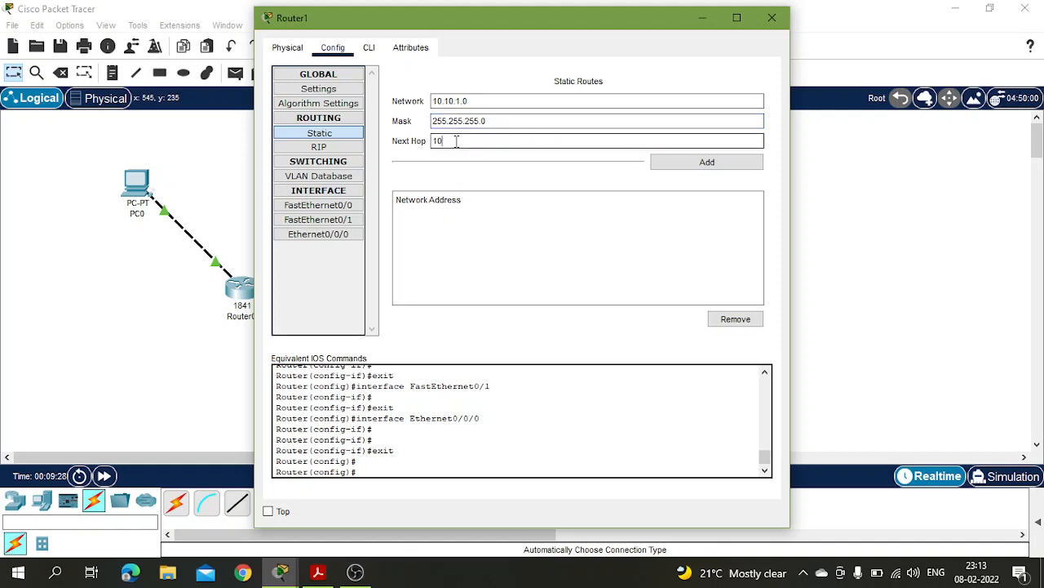
text(.10.2.1)
click(667, 161)
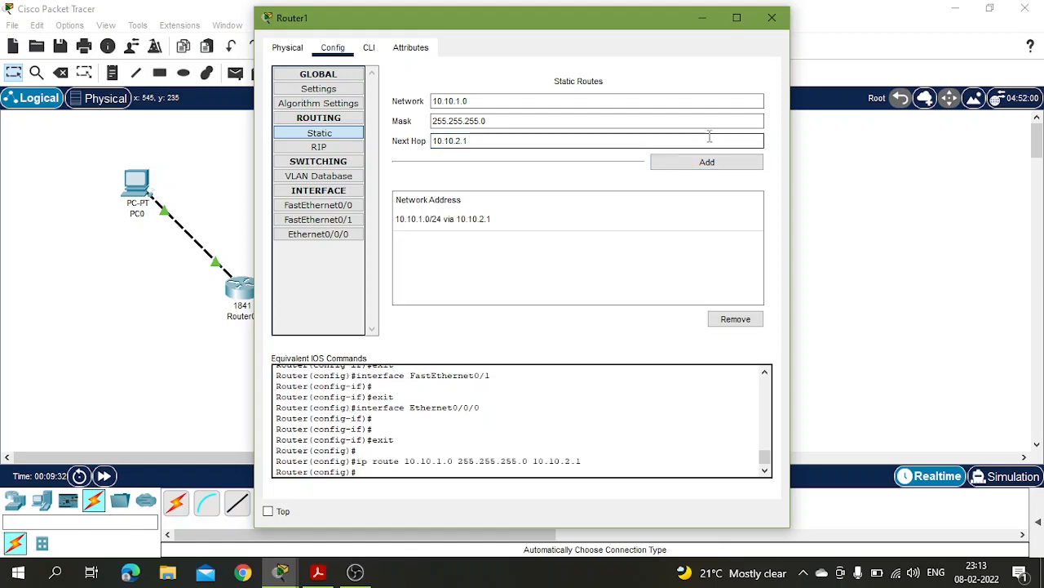
click(608, 219)
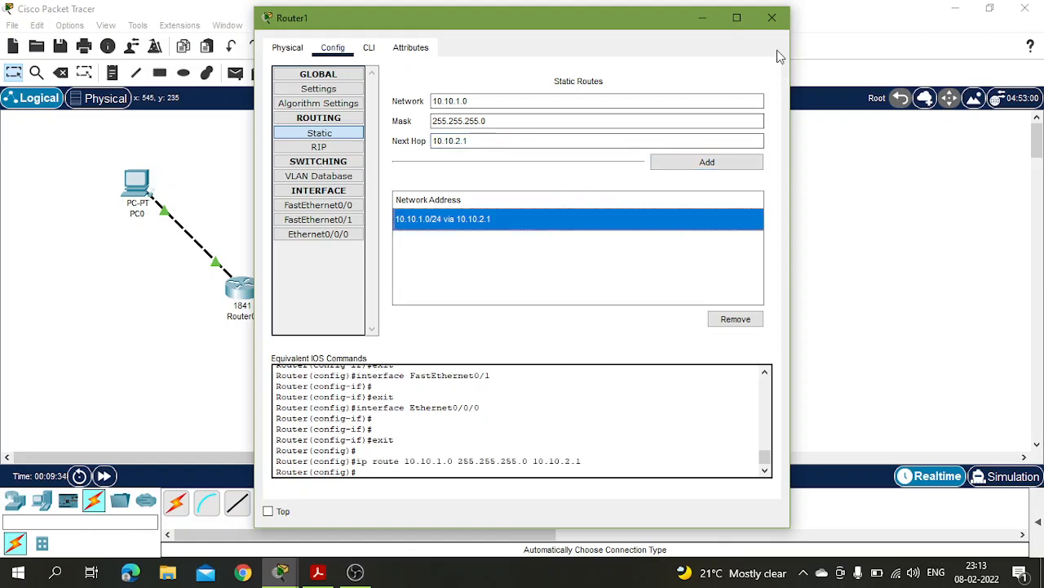
click(772, 17)
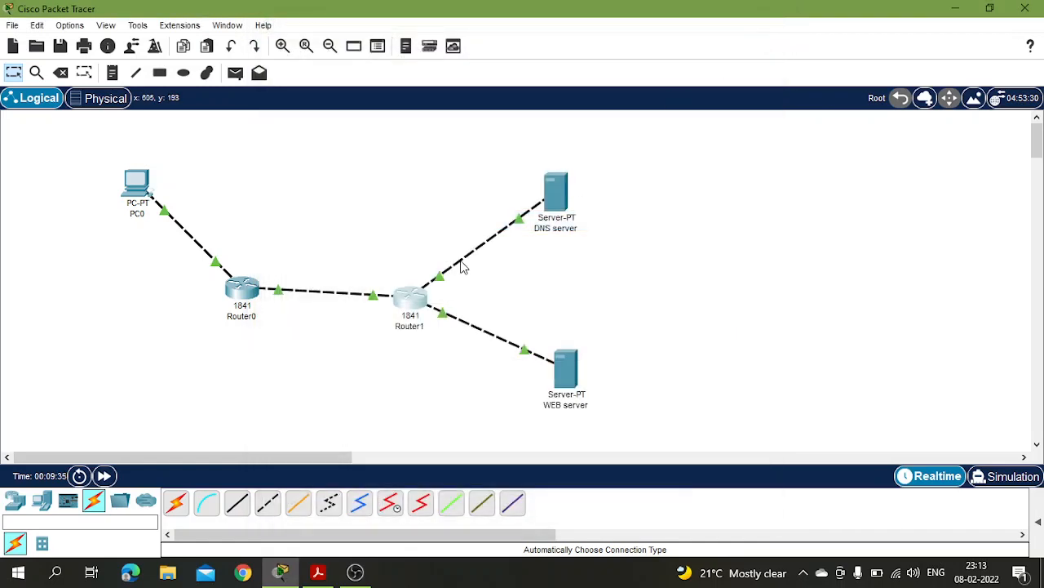
Add an A record on the DNS server mapping google.com to 192.168.2.2, switch its DNS service on and close the device window
click(553, 202)
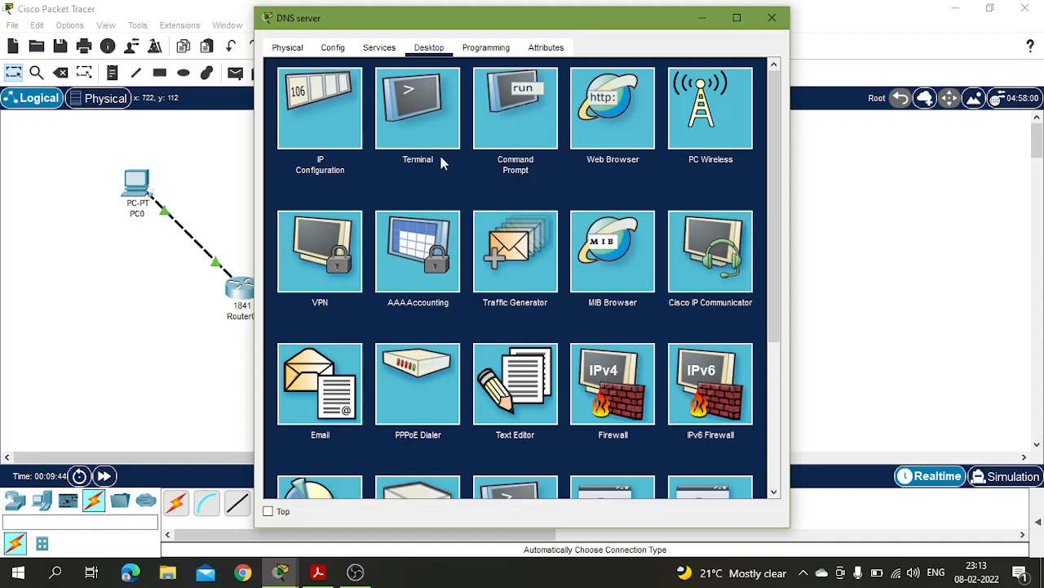
click(379, 48)
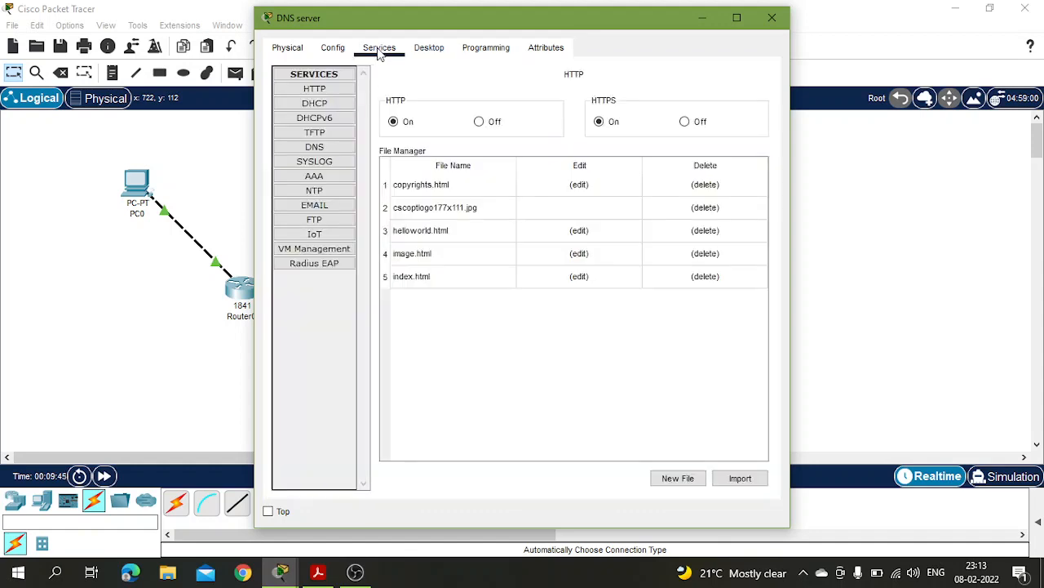
click(315, 149)
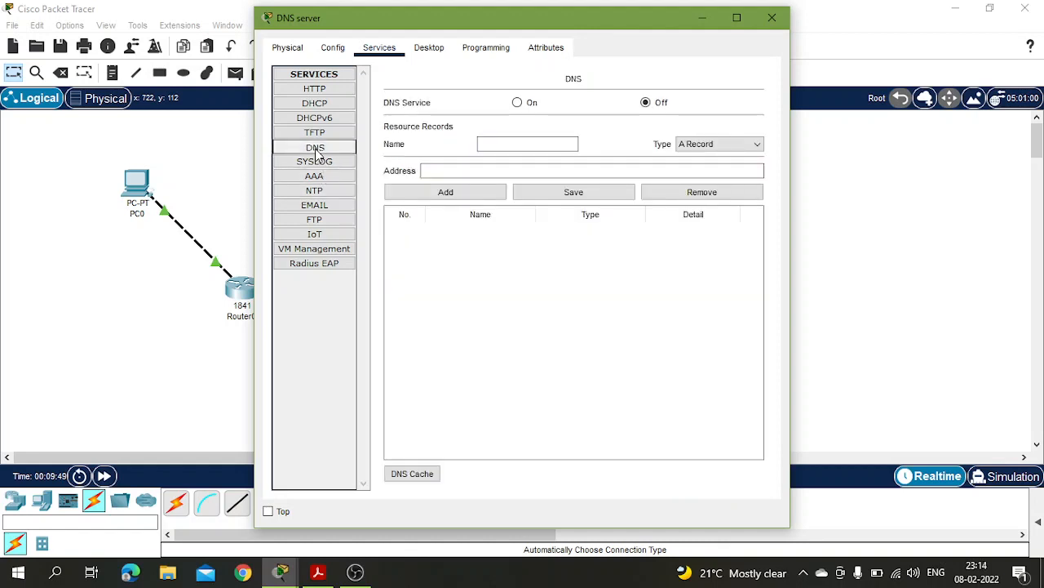
click(504, 143)
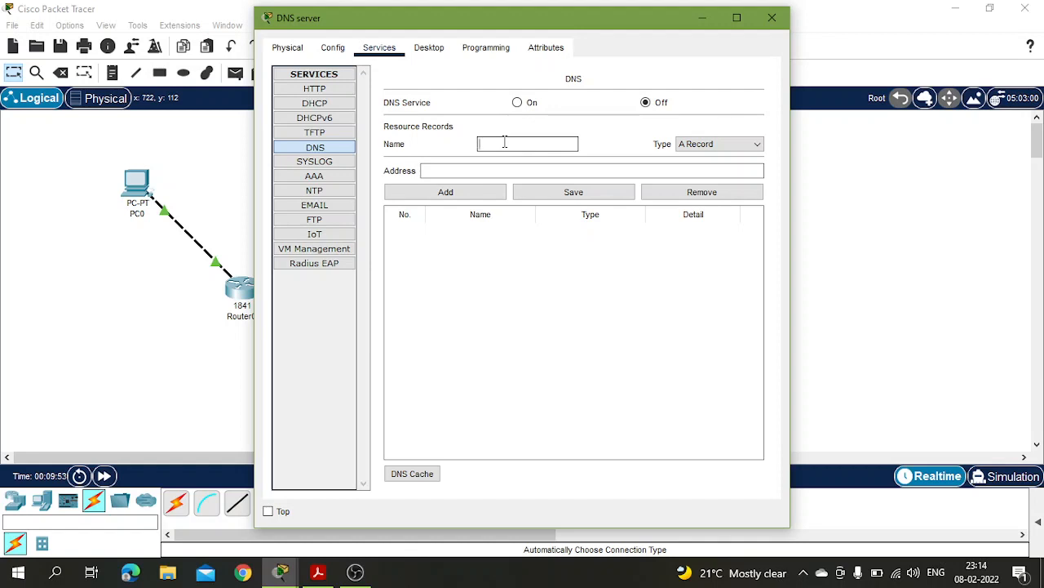
text(google.com)
click(694, 150)
click(685, 153)
click(482, 168)
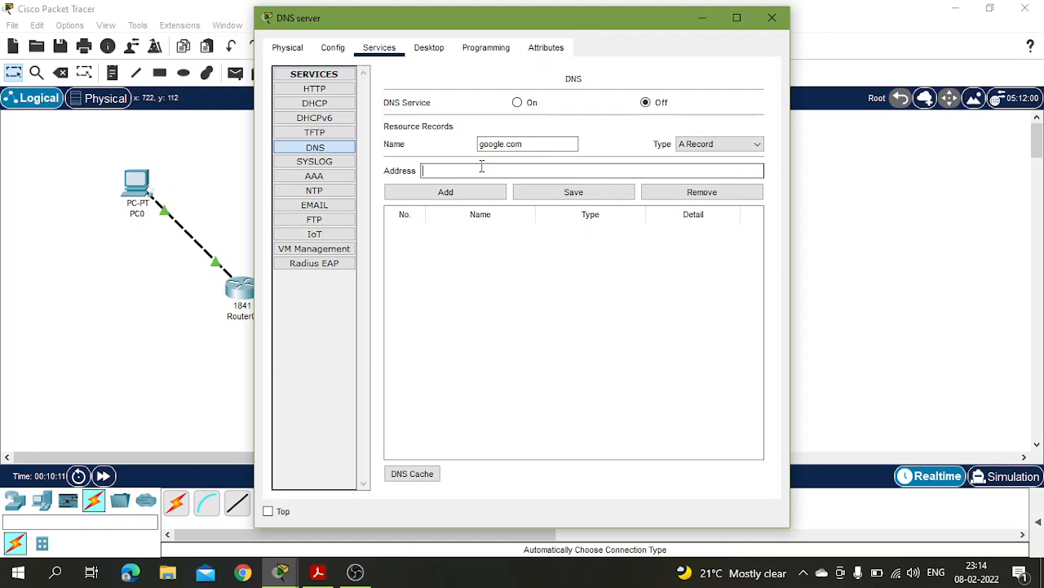
text(192.168.2.2)
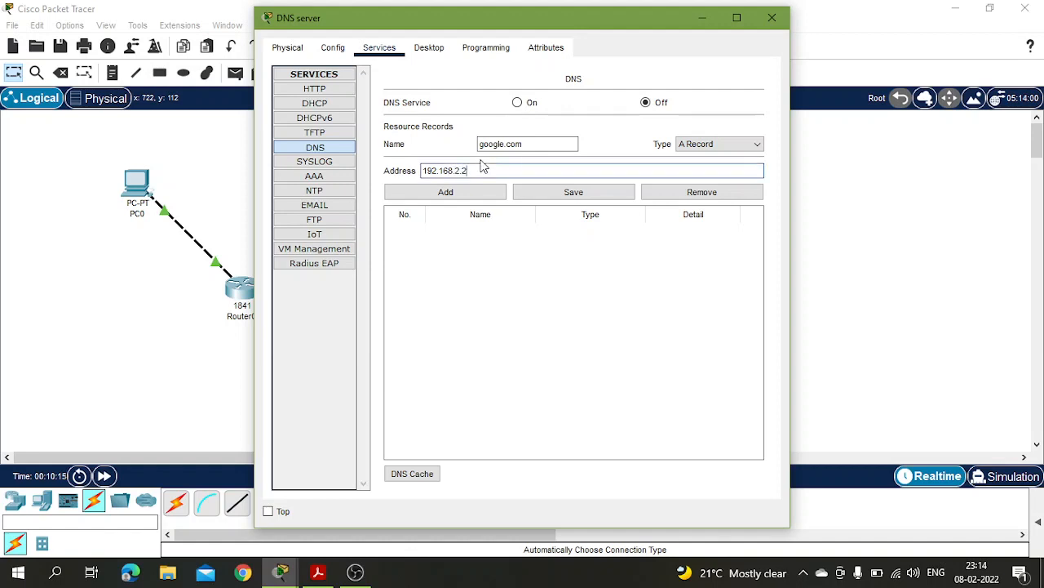
click(459, 201)
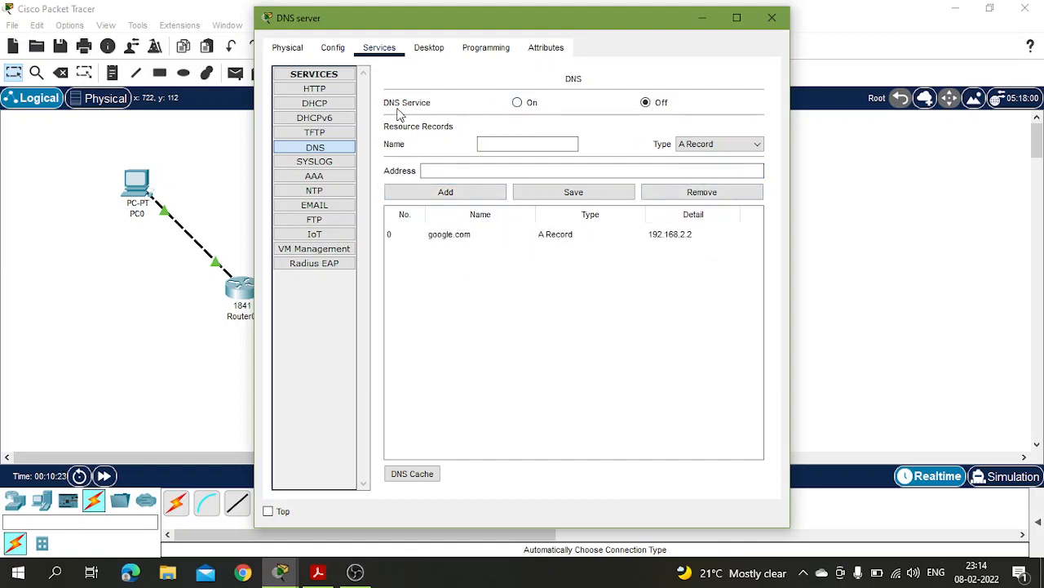
click(517, 103)
click(772, 17)
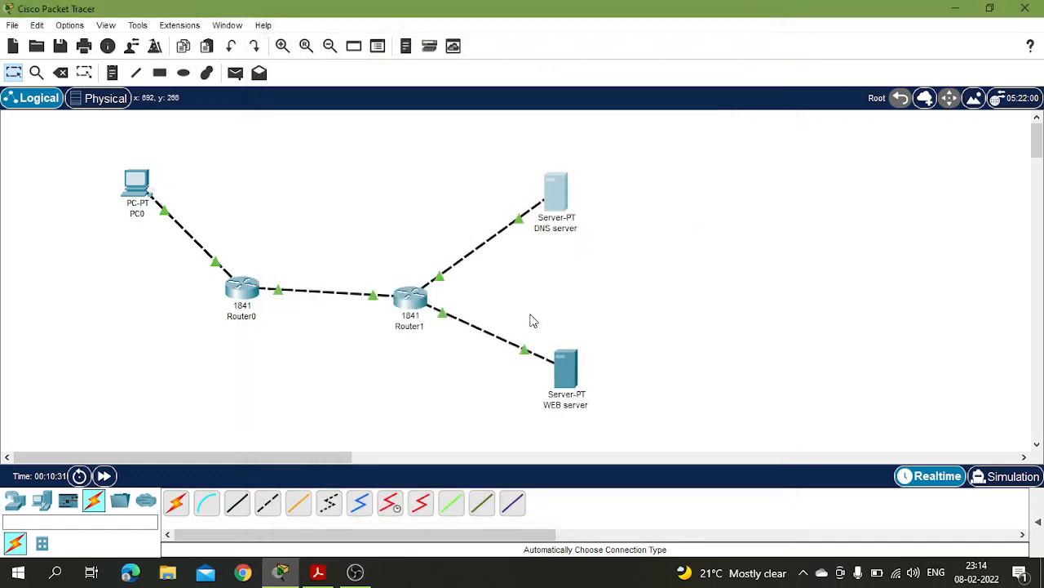
Switch on the DNS service of the WEB server
click(569, 378)
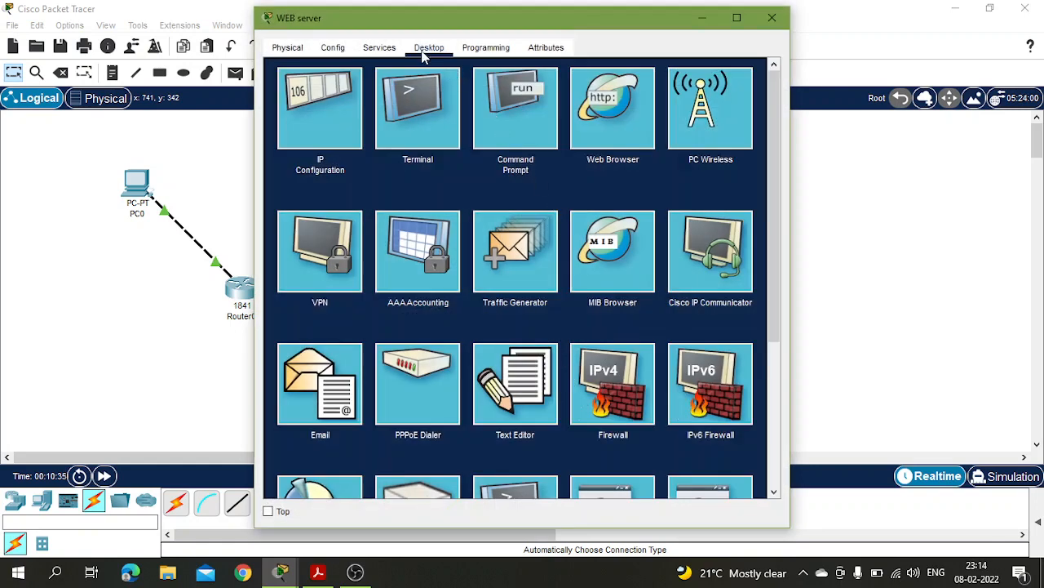
click(391, 48)
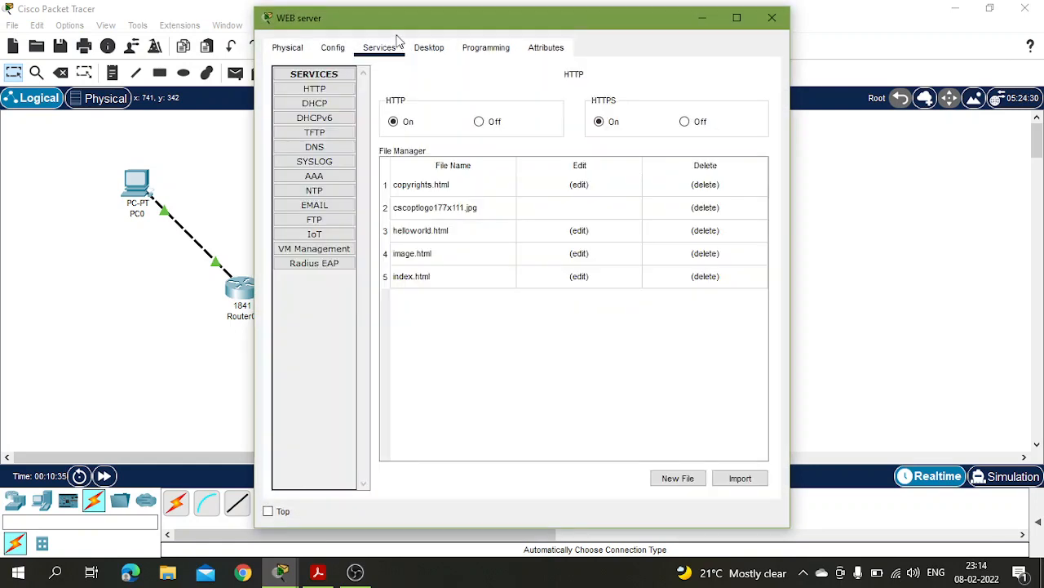
click(315, 148)
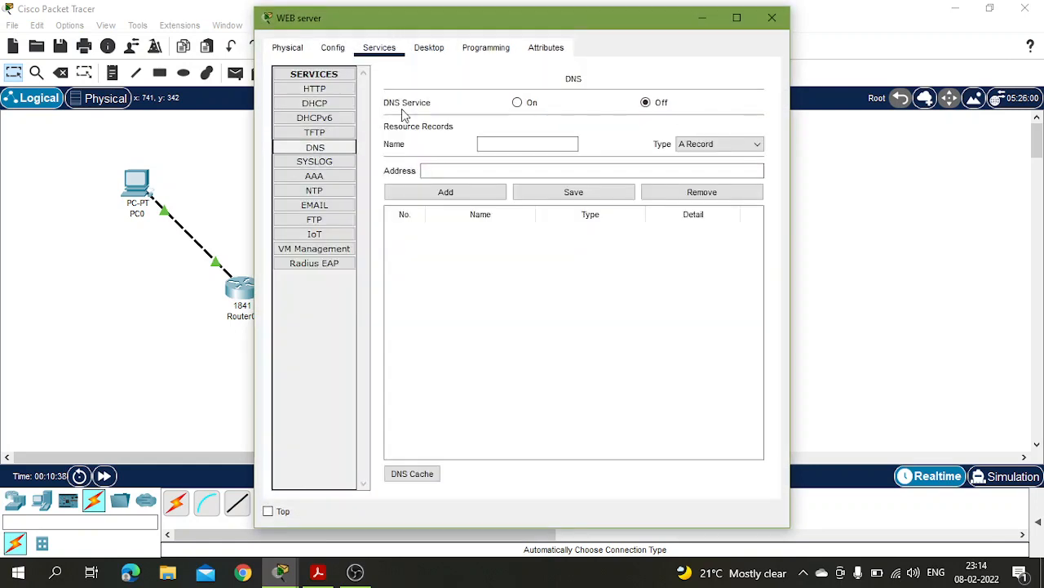
click(517, 103)
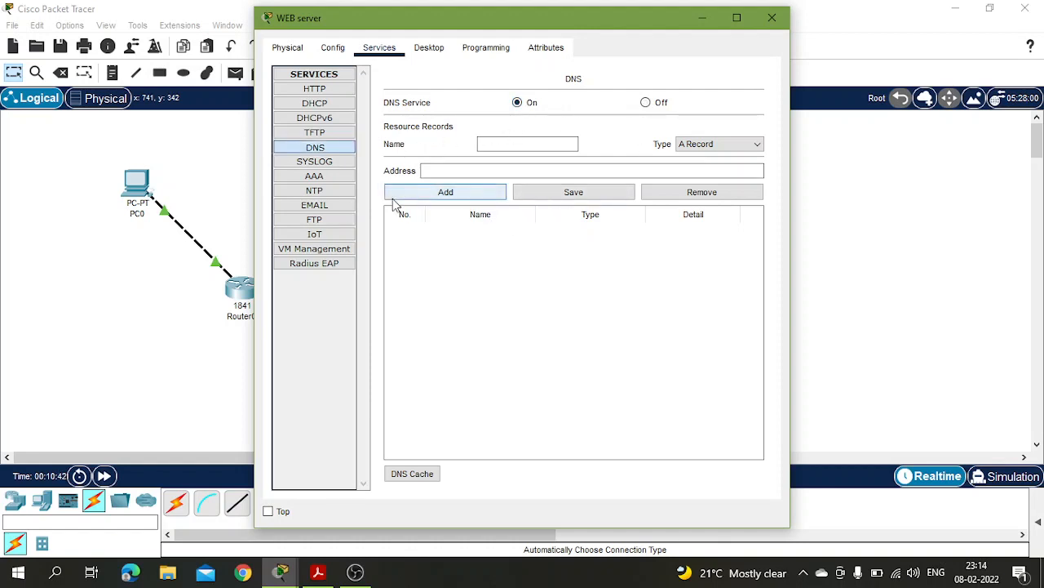
In the WEB server's HTTP page index.html, add an h1 heading "Welcome to my channel" and an h3 heading "Best of luk" below the title line
click(316, 90)
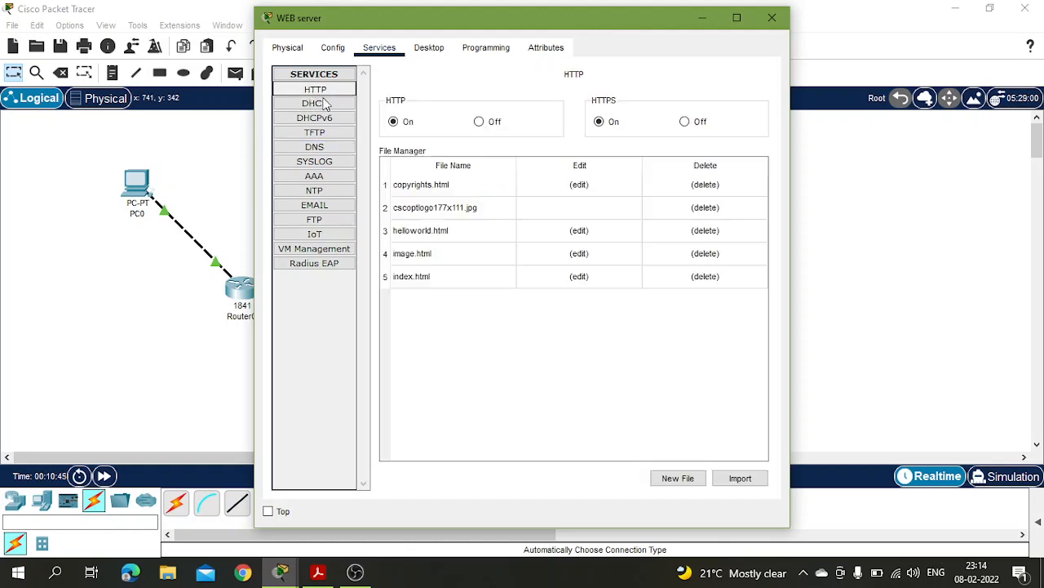
click(433, 282)
click(578, 279)
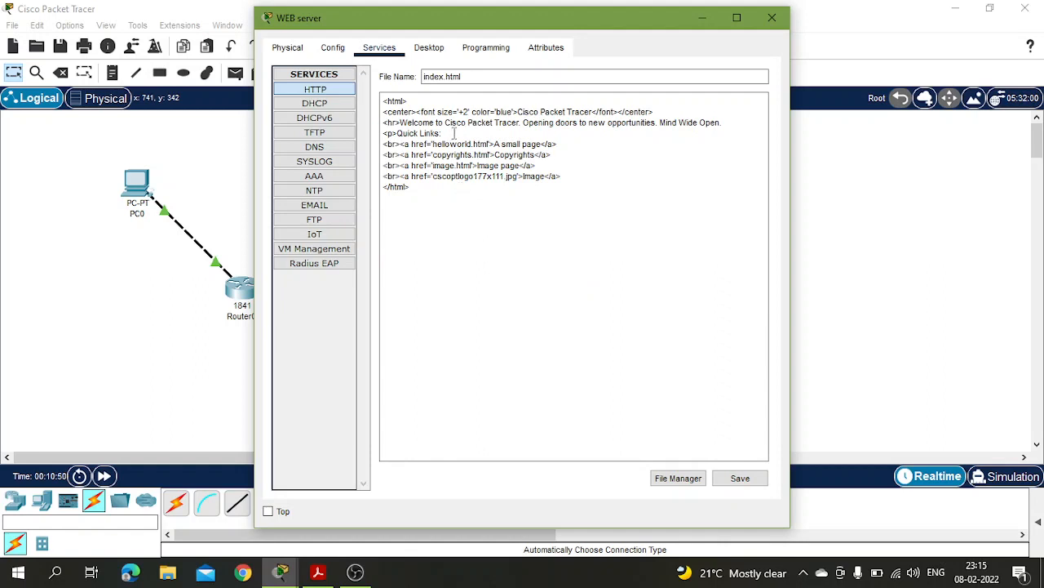
click(417, 101)
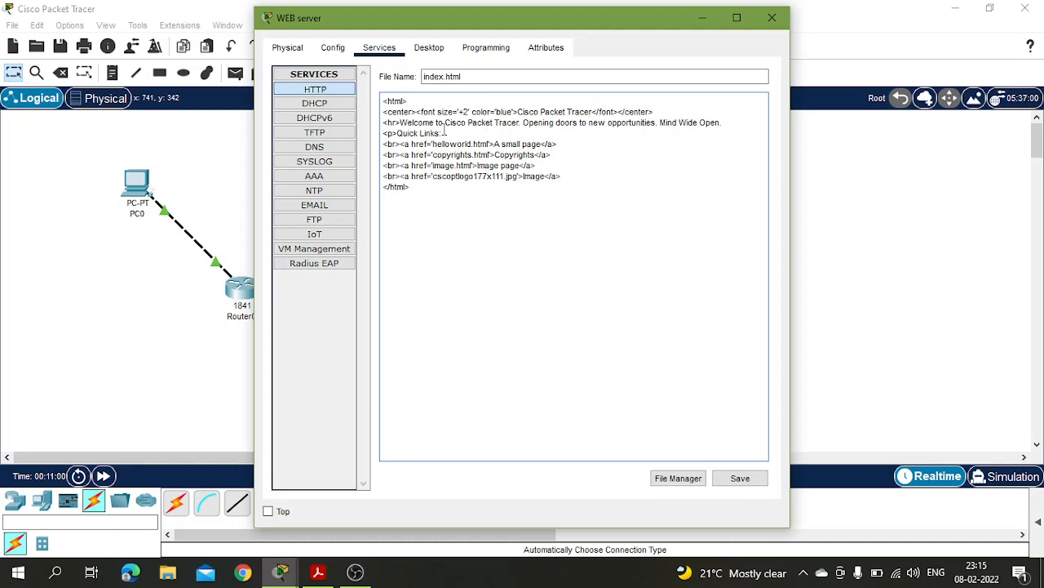
click(673, 107)
key(Return)
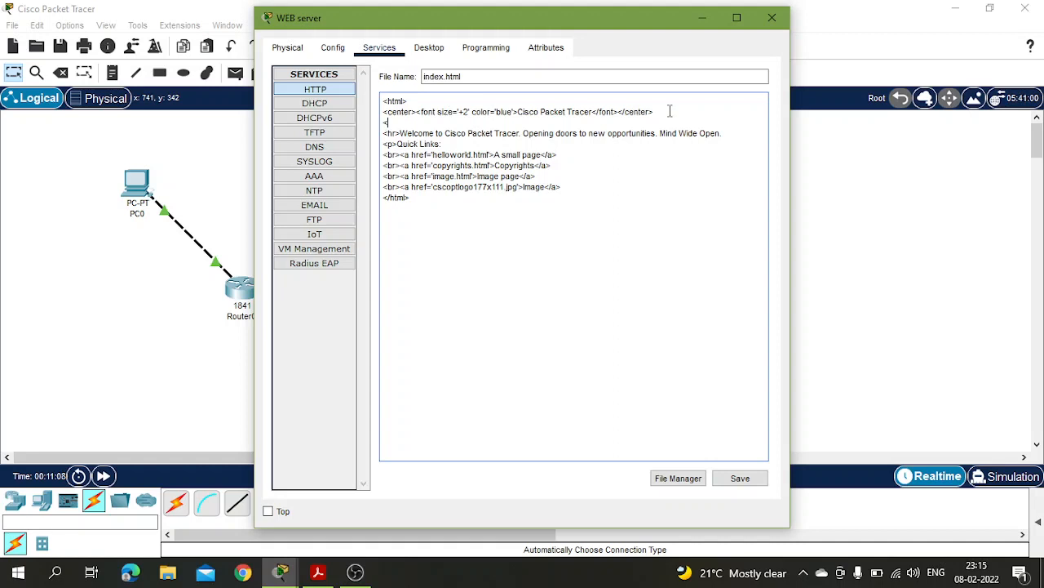
text(<h1>Welcome to my channel </h1)
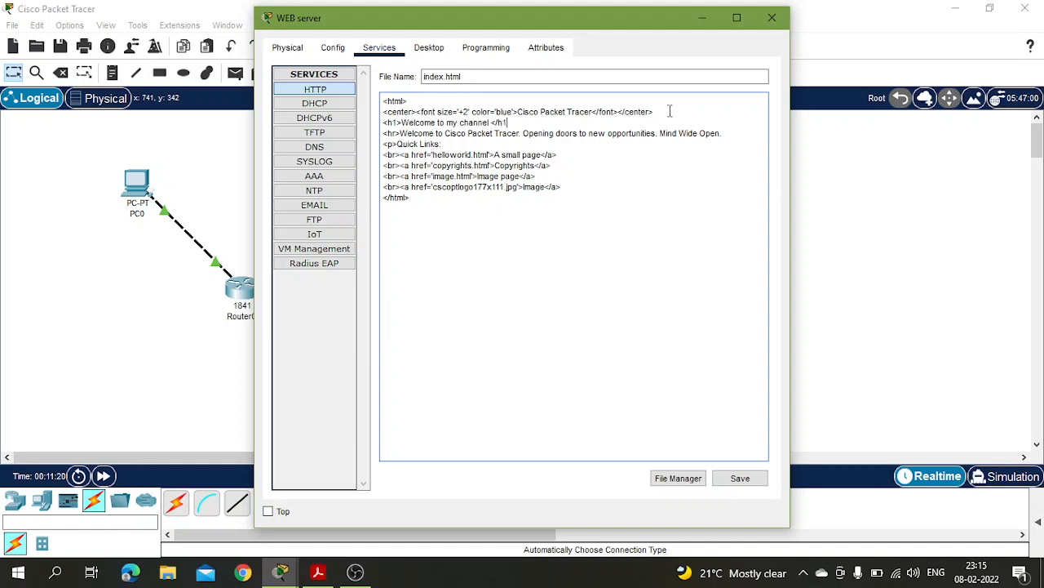
text(>)
key(Return)
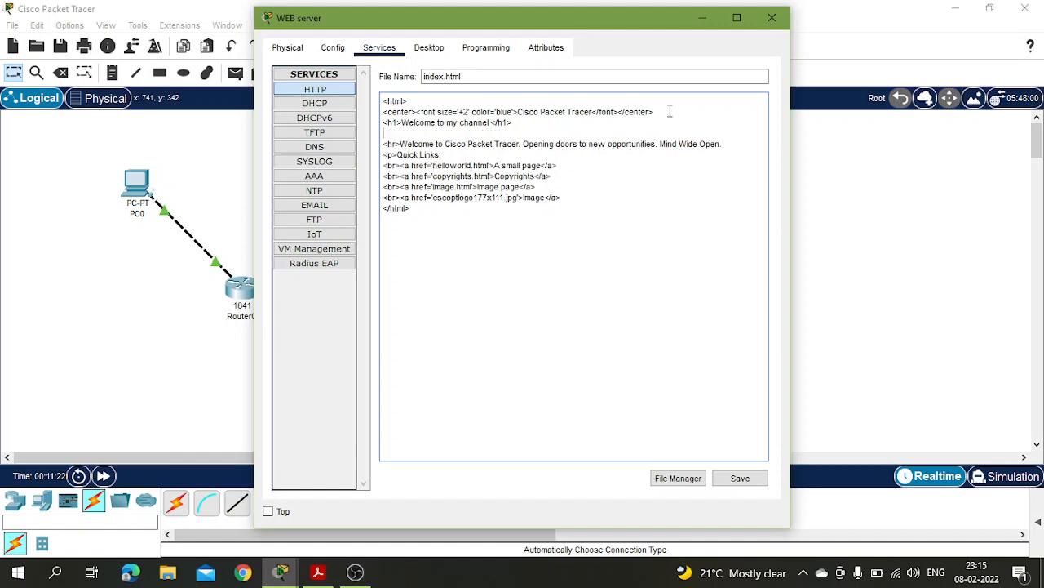
text(<h3> Best o)
key(BackSpace)
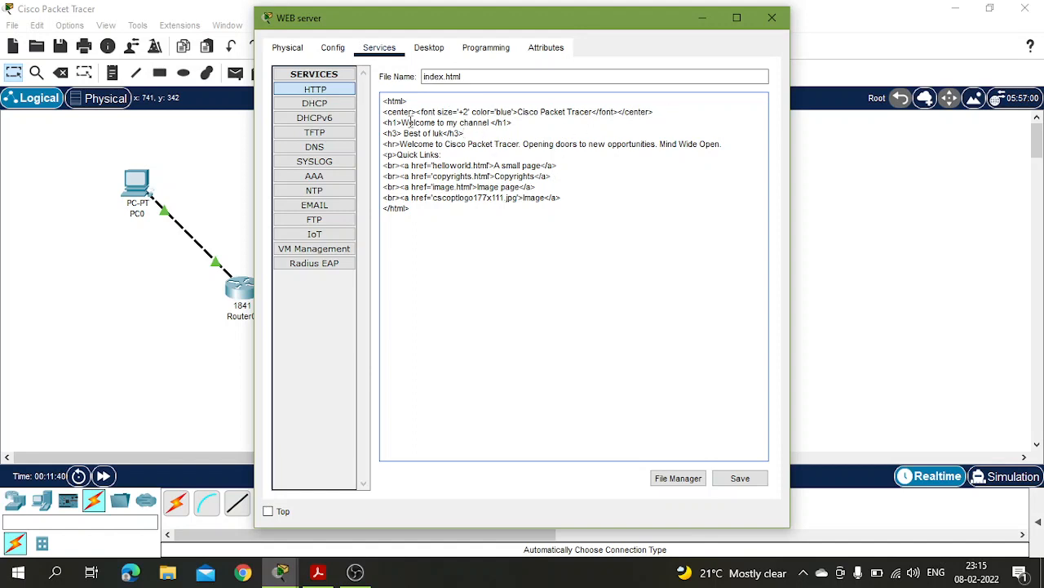
Enclose the two new headings of index.html in center tags and save the page, overwriting the existing file
drag(417, 111, 384, 107)
key(ctrl+c)
click(661, 111)
key(Return)
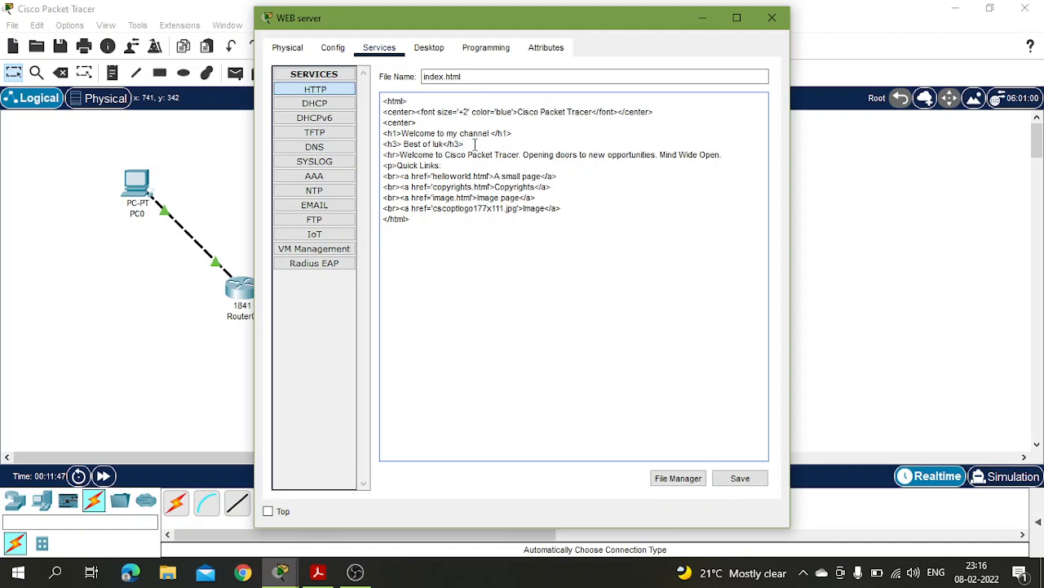
key(Return)
key(ctrl+v)
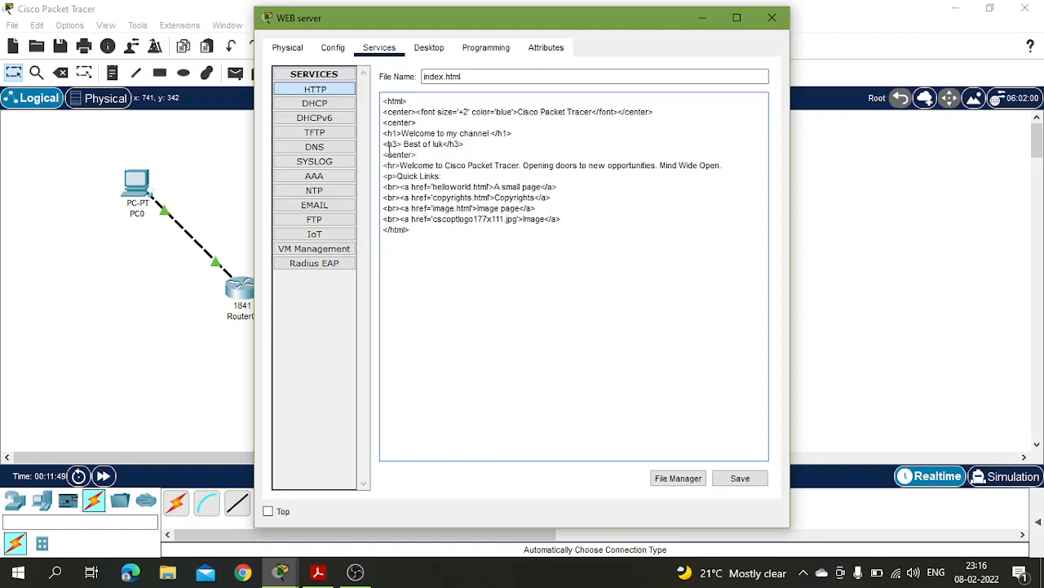
text(/)
click(757, 481)
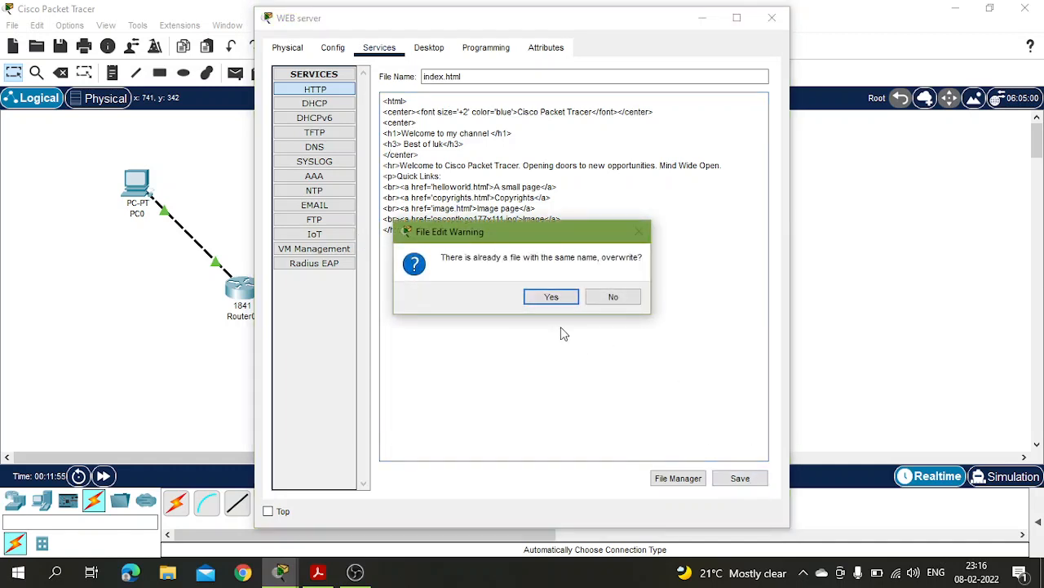
click(552, 298)
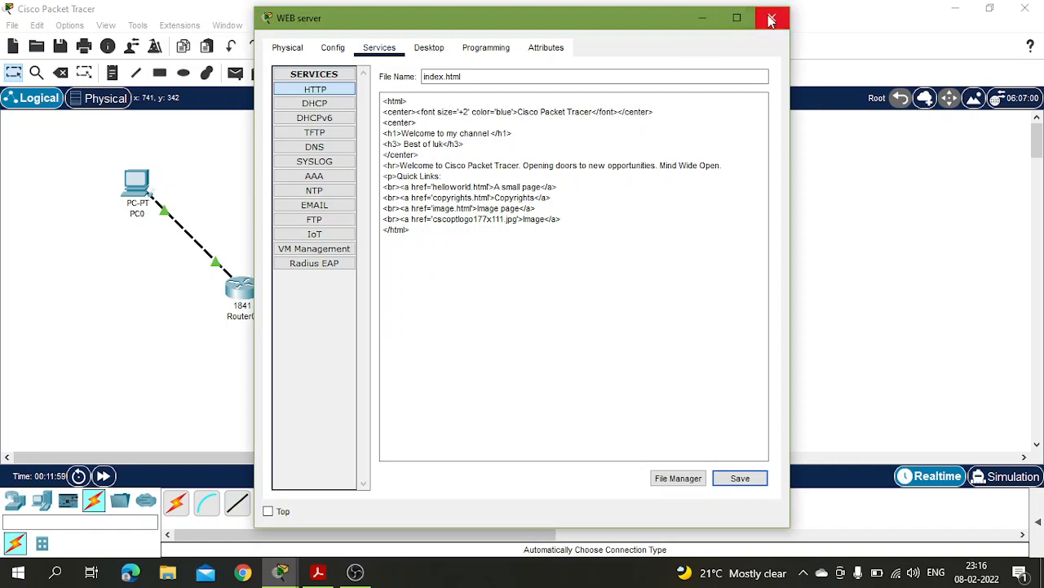
Check the WEB server's DNS service settings and close the device window
click(441, 49)
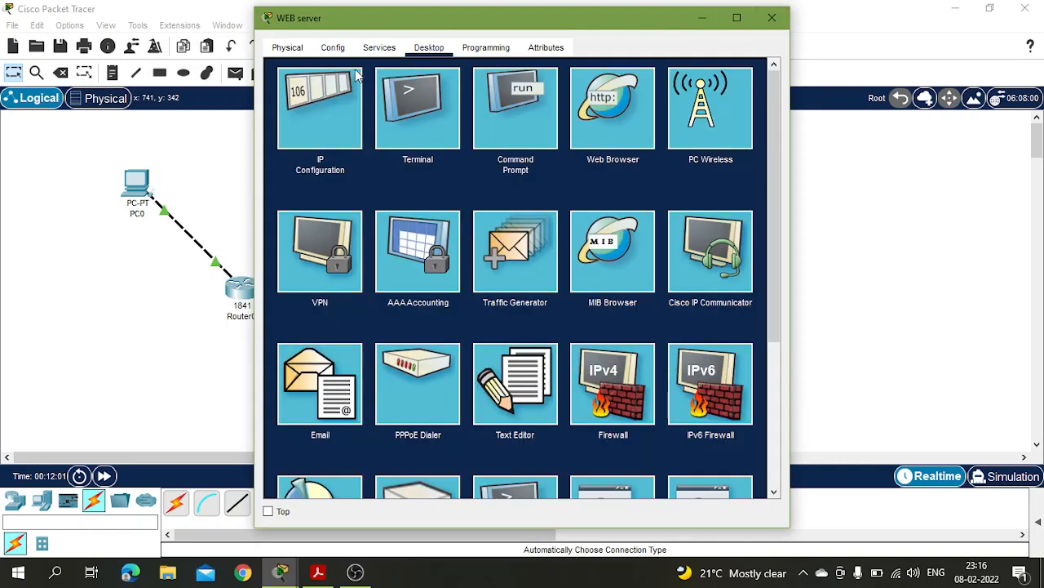
click(382, 52)
click(314, 146)
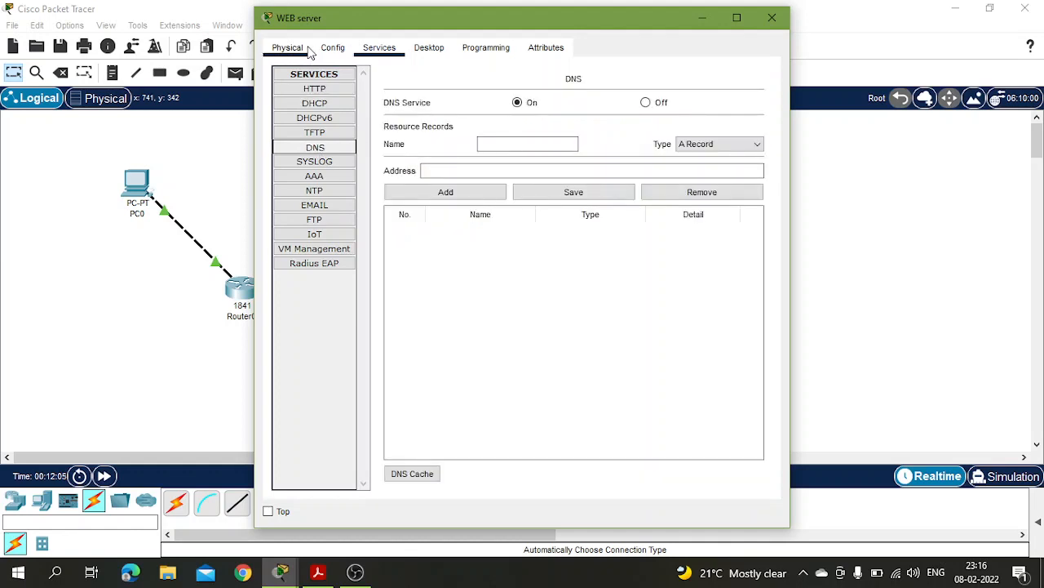
click(772, 17)
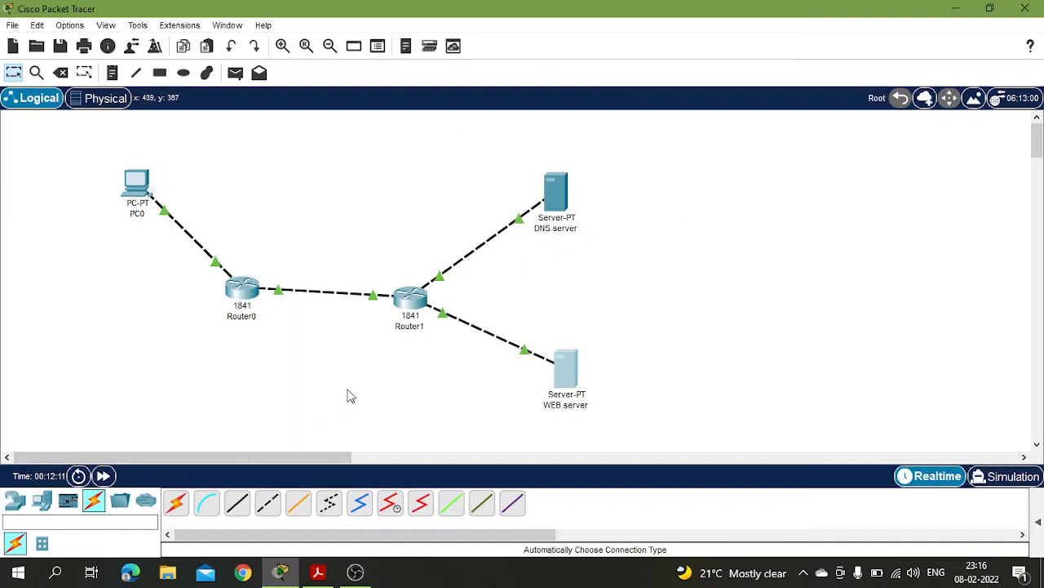
click(128, 198)
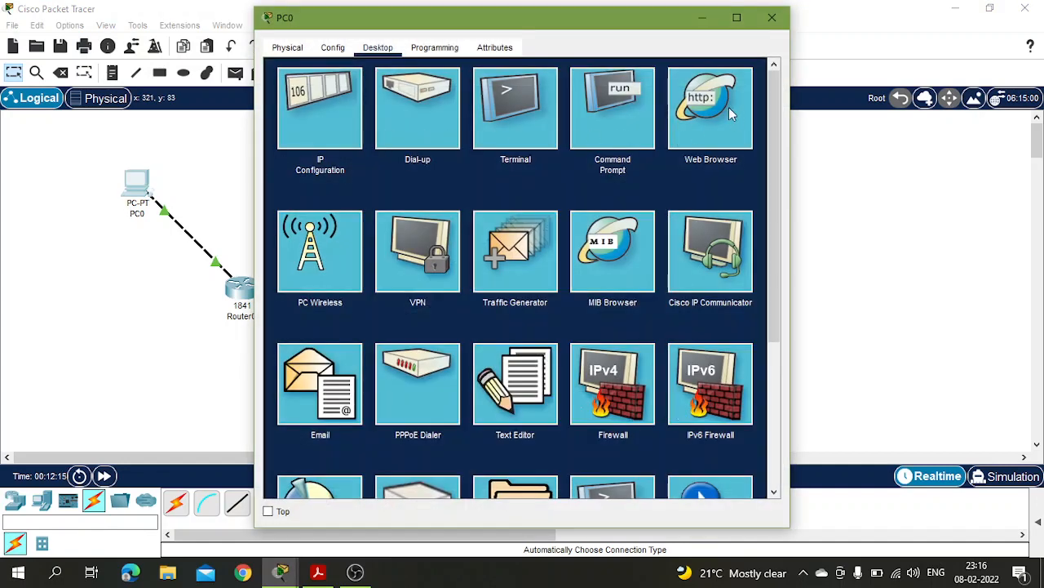
click(705, 106)
click(384, 91)
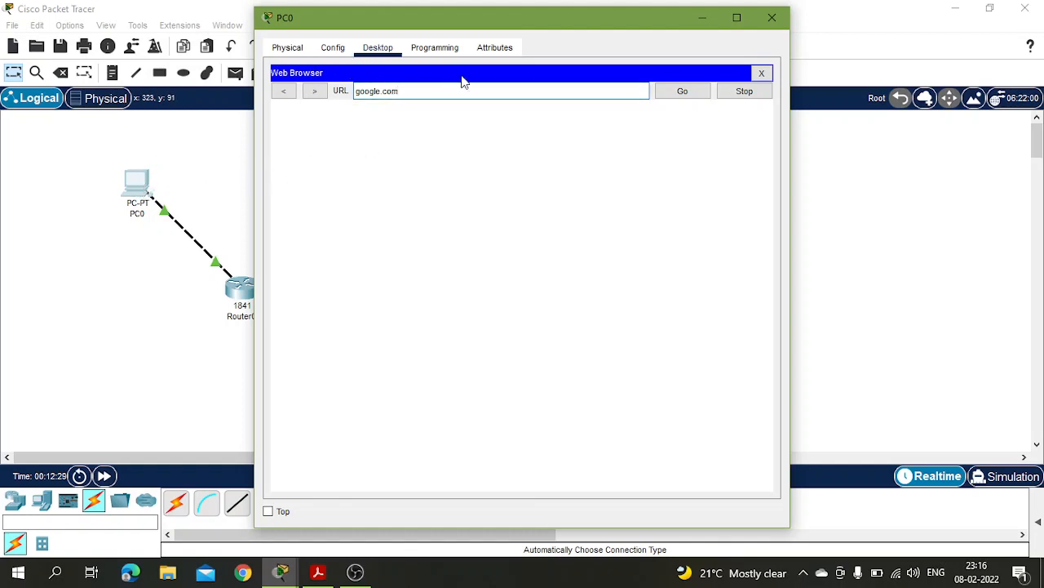
click(761, 73)
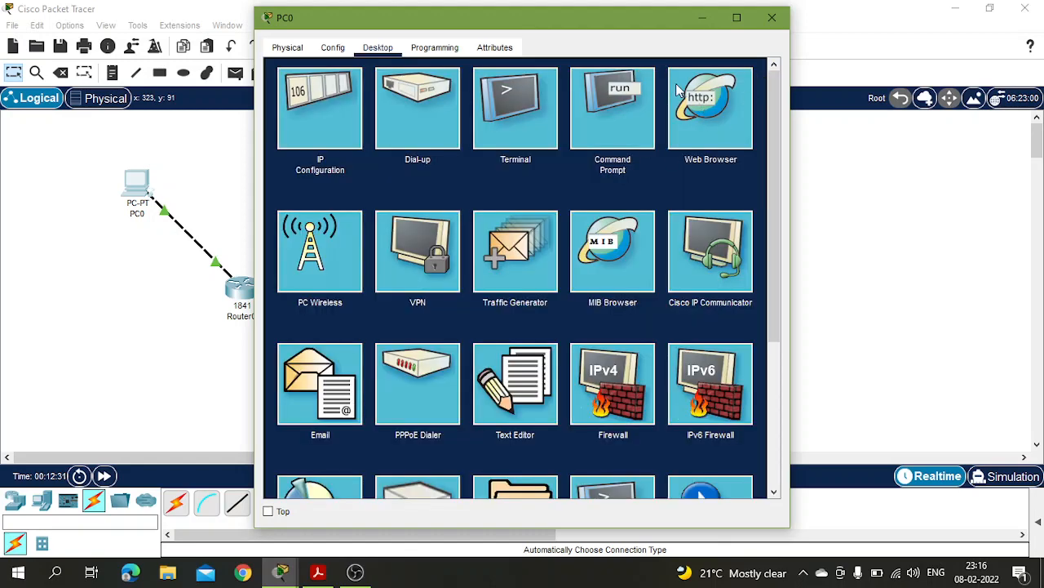
click(773, 19)
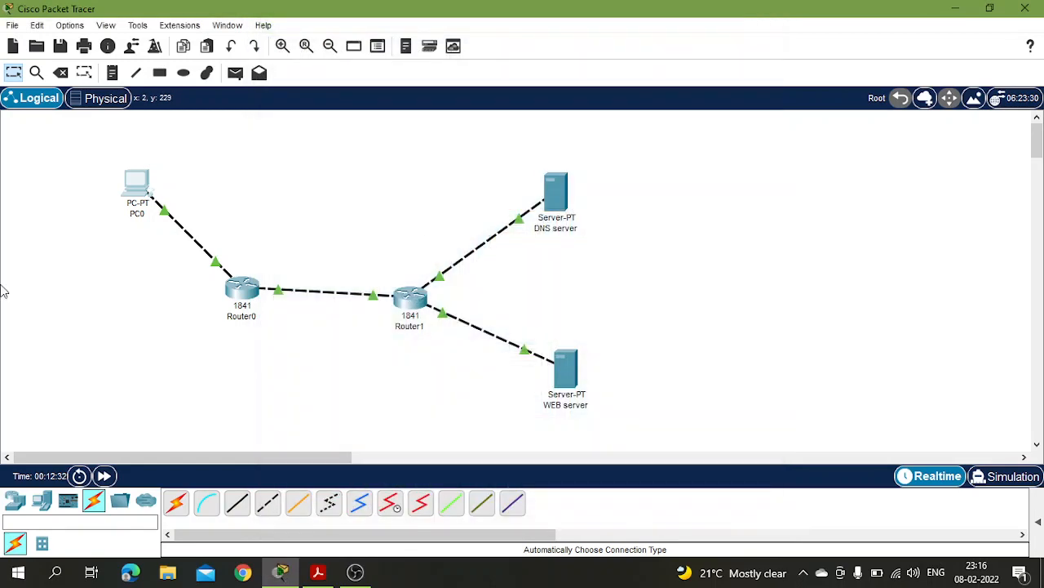
Request google.com in PC0's web browser
click(143, 191)
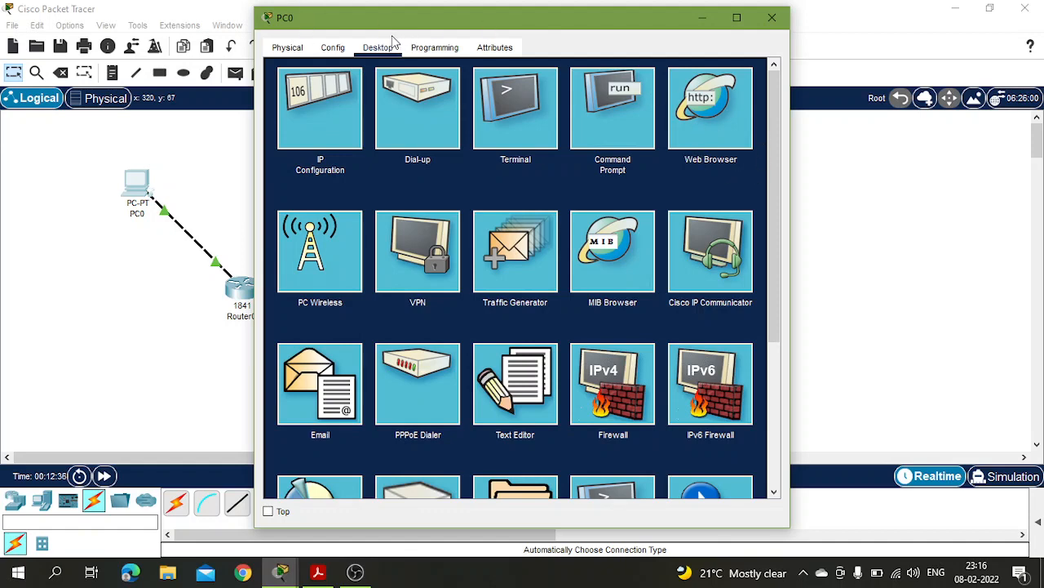
click(718, 112)
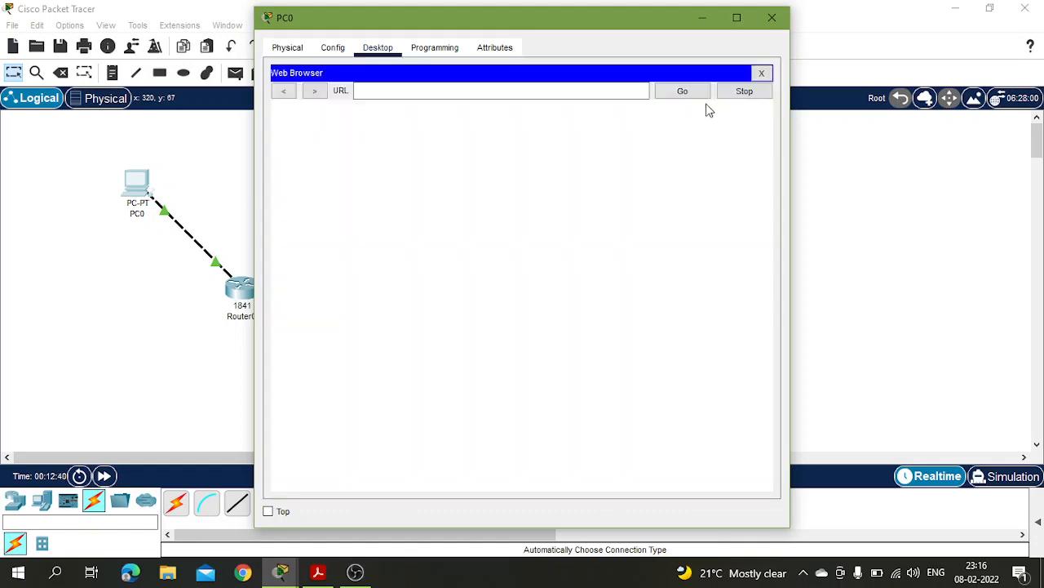
click(394, 90)
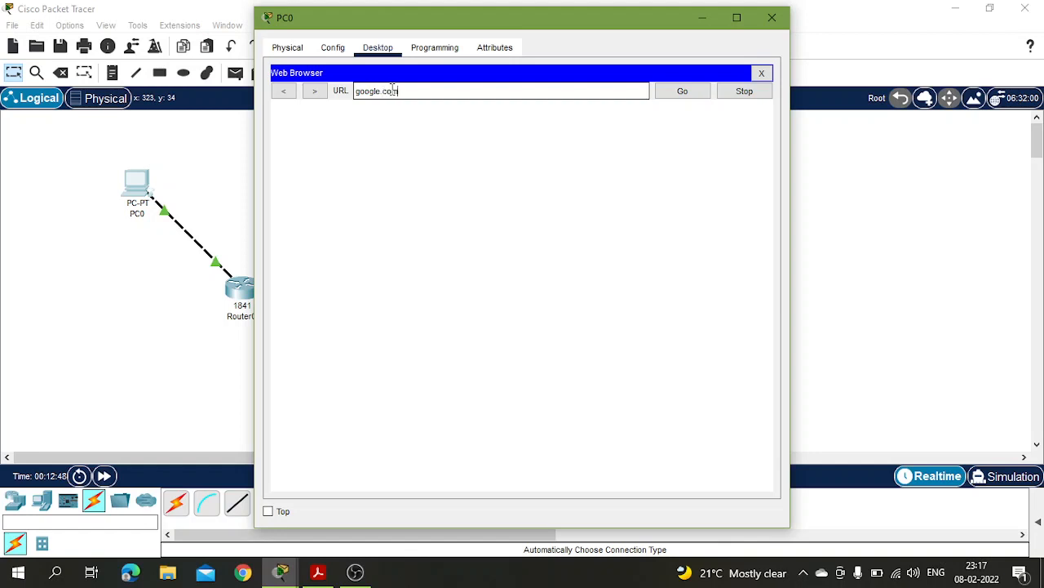
click(675, 95)
Minimise the PC0 window, switch the workspace to simulation mode and increase the playback speed
click(707, 18)
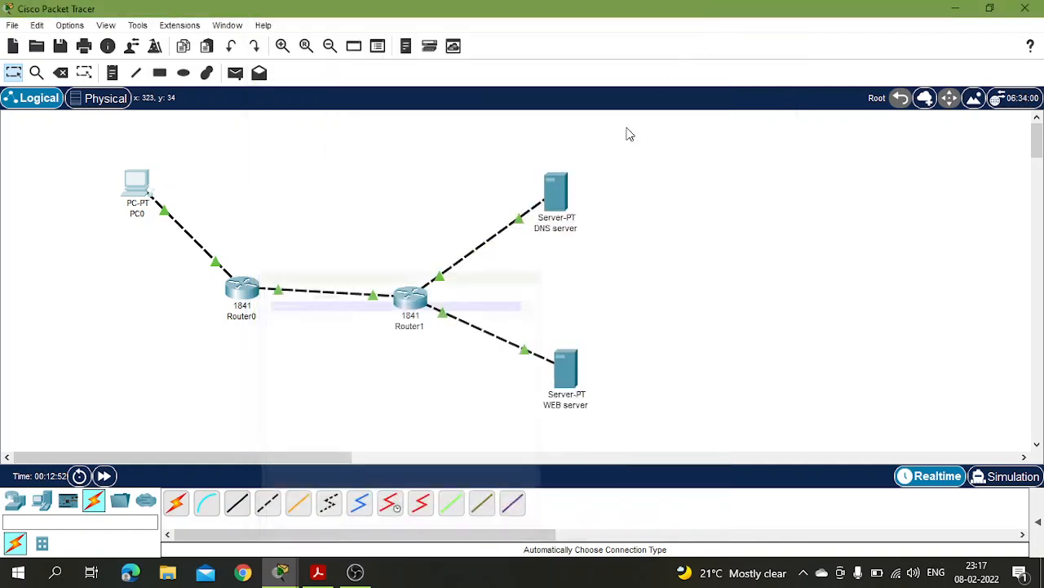
click(983, 477)
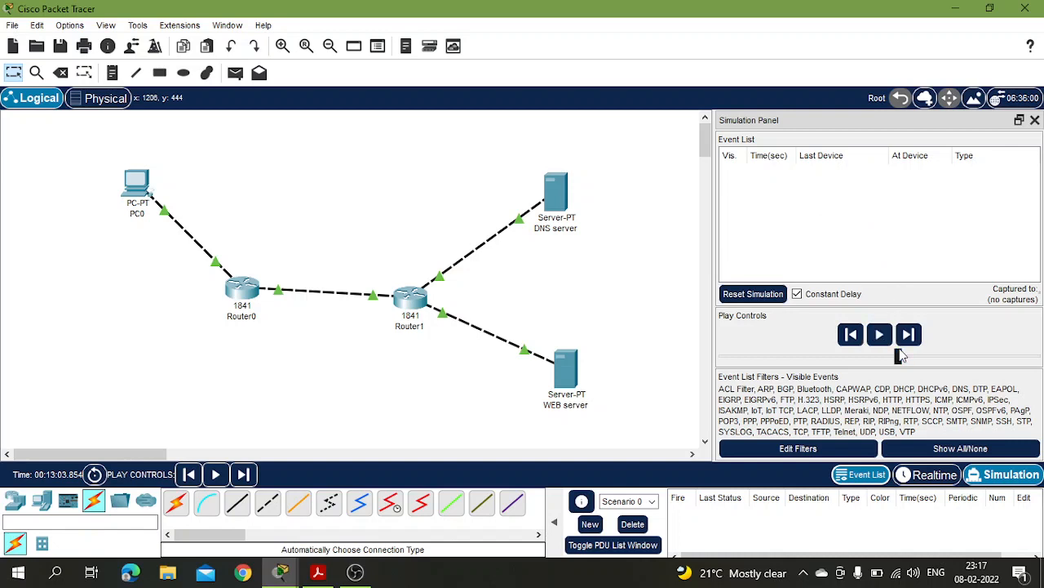
drag(900, 356, 993, 357)
Switch to the Lab 2 PDF in Acrobat Reader, read which protocols to capture in simulation mode, and return to the Packet Tracer topology
click(327, 575)
scroll(408, 378, down, 10)
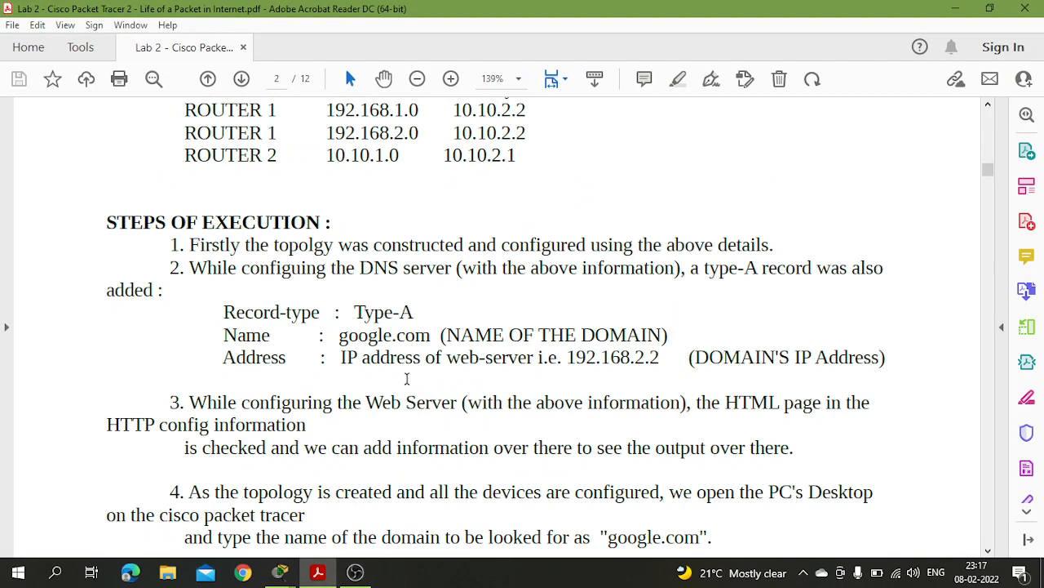
scroll(407, 380, down, 10)
scroll(408, 383, up, 3)
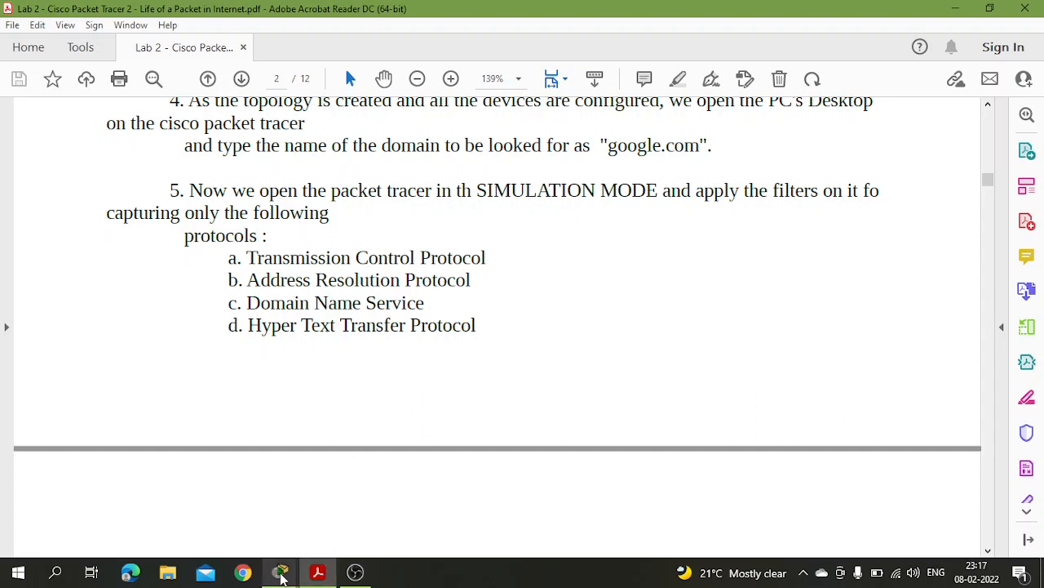
mouse_move(280, 572)
click(359, 514)
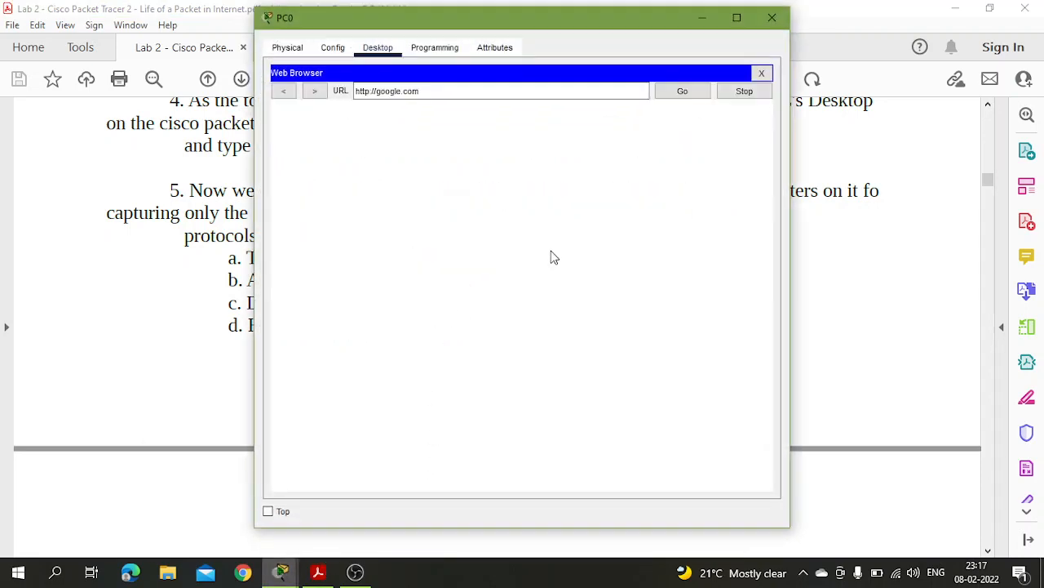
mouse_move(280, 572)
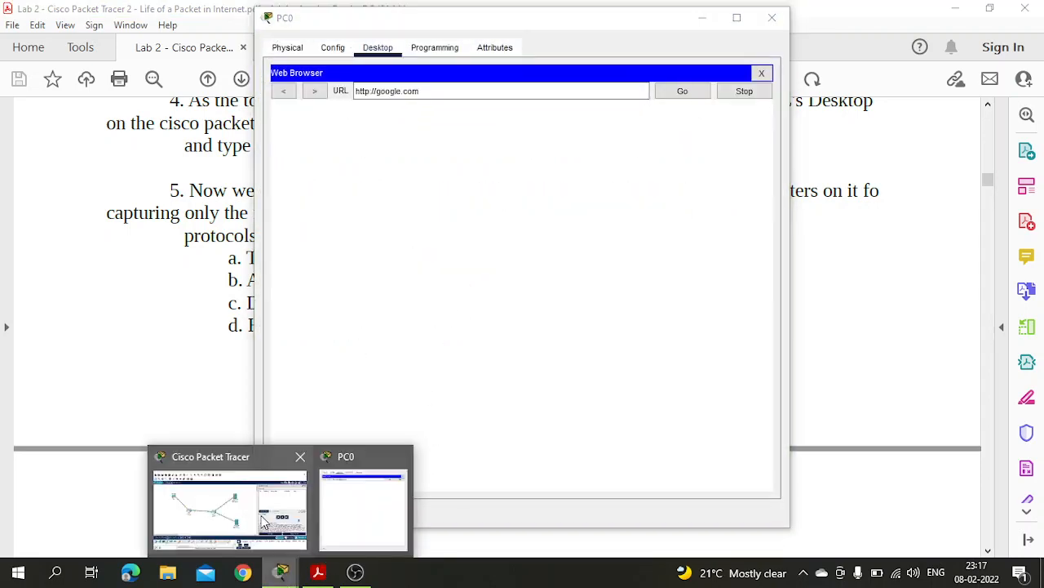
click(231, 509)
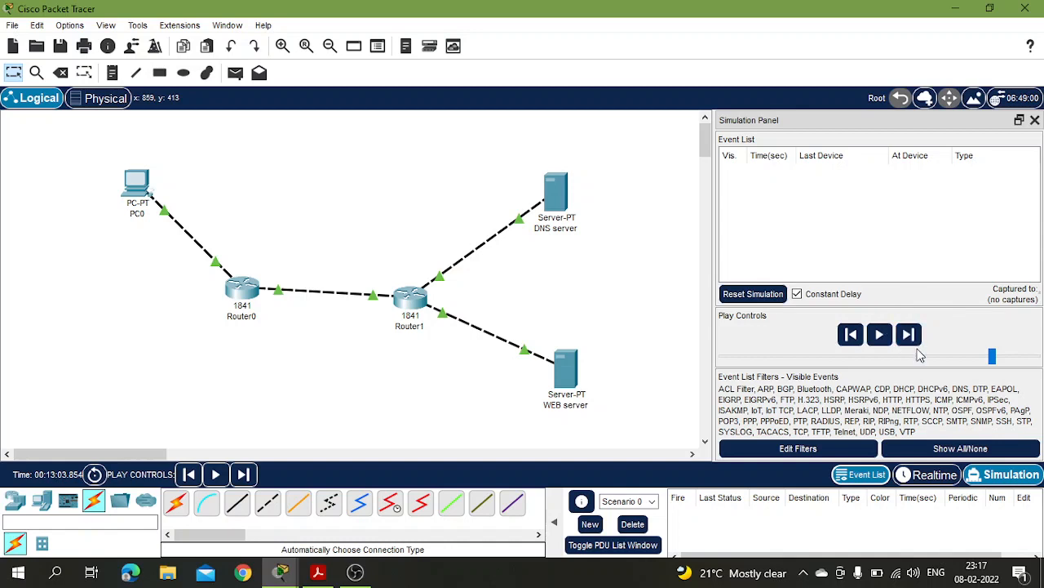
Clear all simulation event filters and enable only ARP, DNS, HTTP and TCP
click(784, 449)
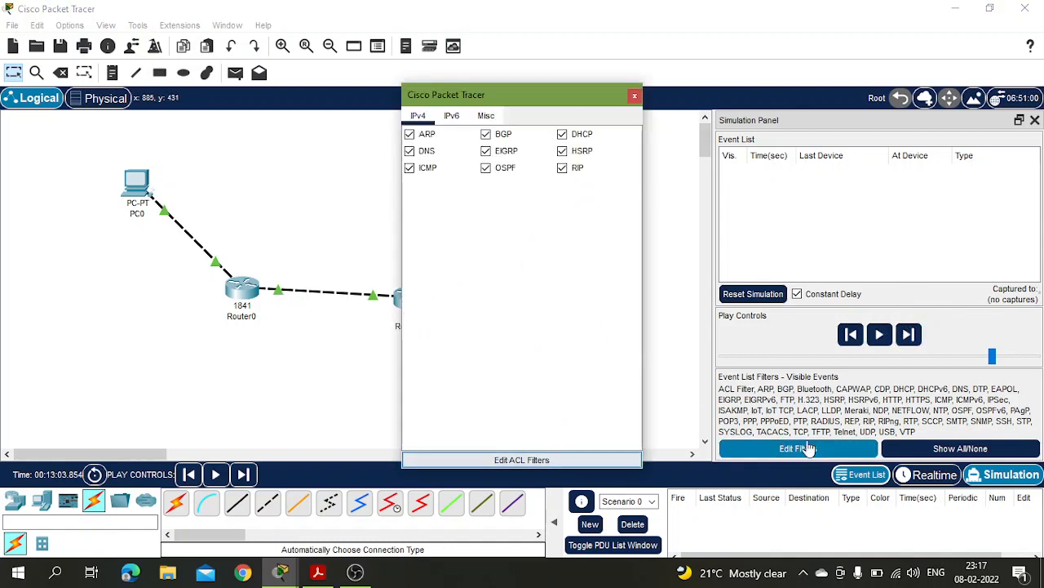
click(634, 95)
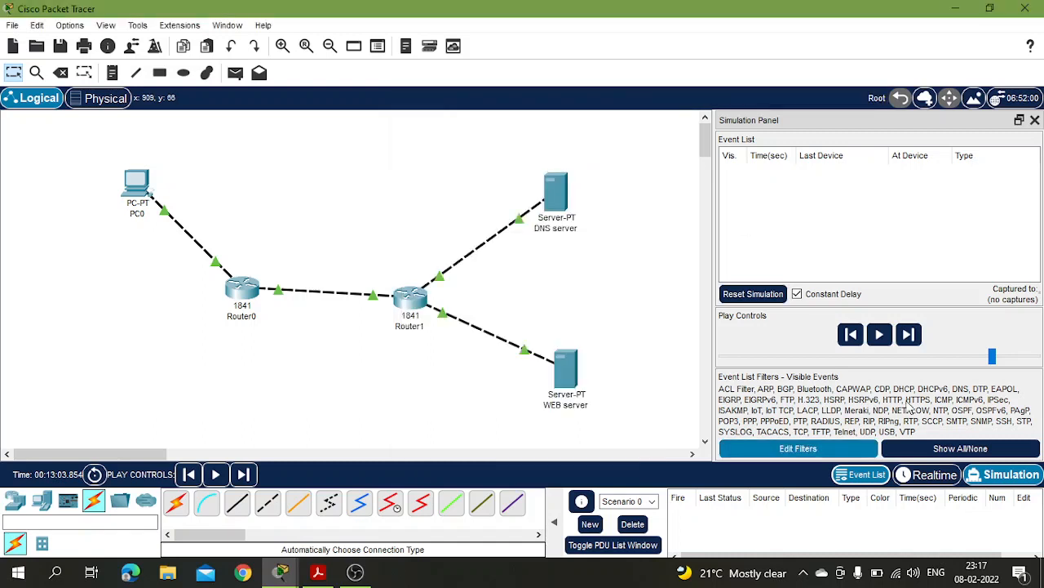
click(956, 450)
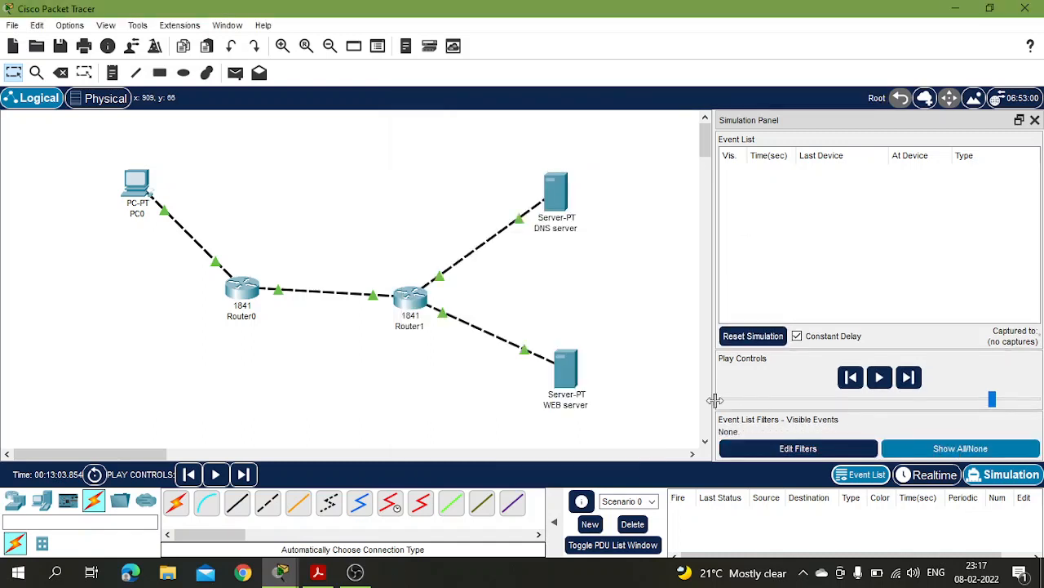
click(789, 457)
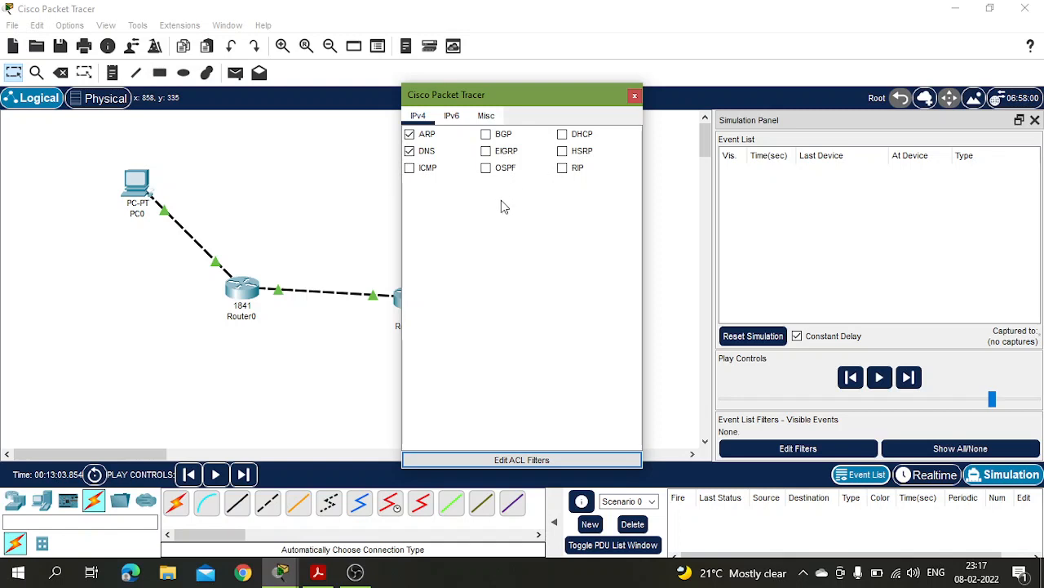
click(453, 116)
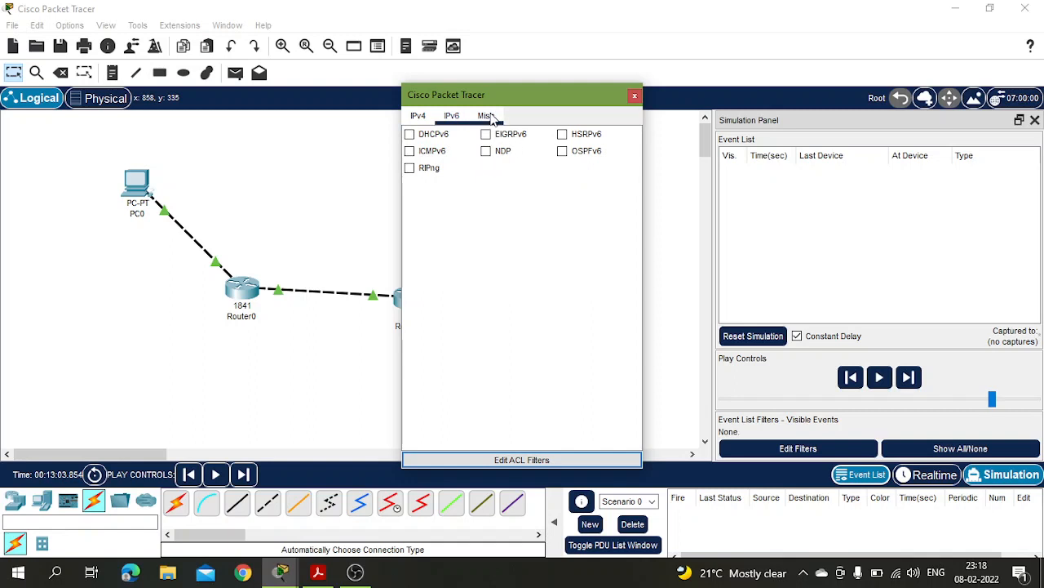
click(490, 116)
click(563, 168)
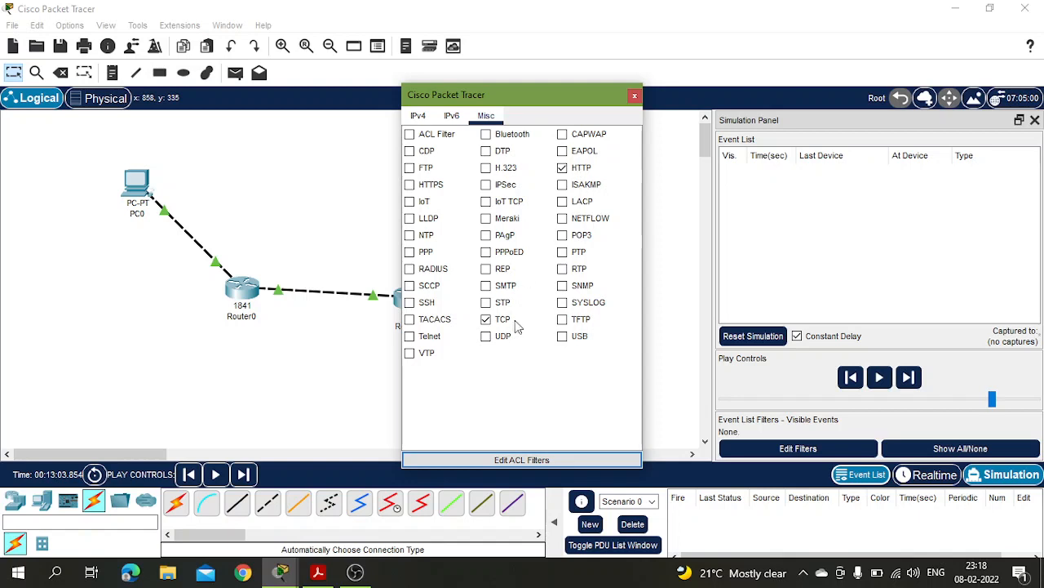
click(417, 116)
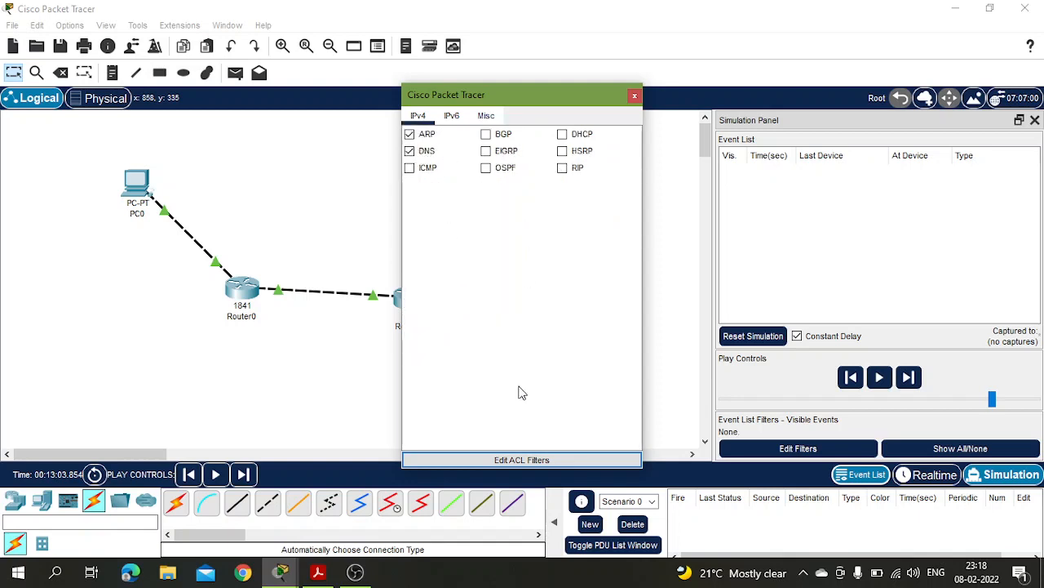
Close the event filters and run the simulation with automatic capture to record the google.com request
click(634, 95)
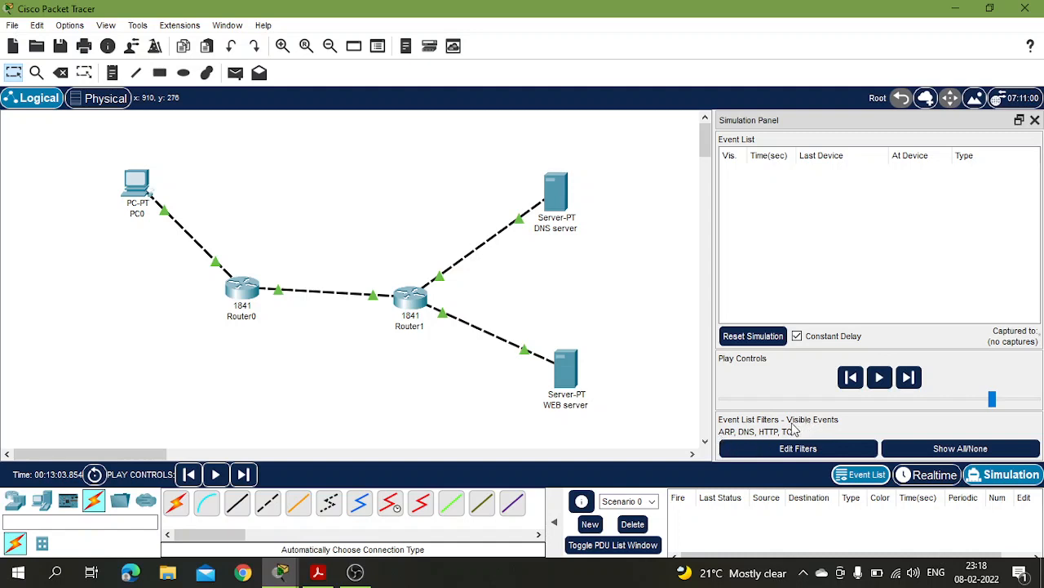
click(877, 376)
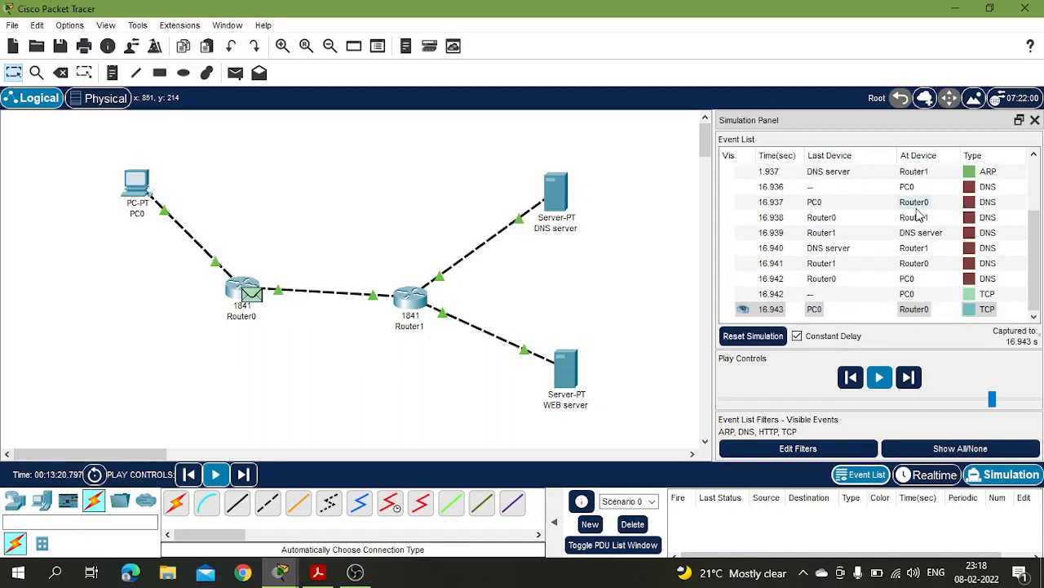
scroll(928, 269, up, 3)
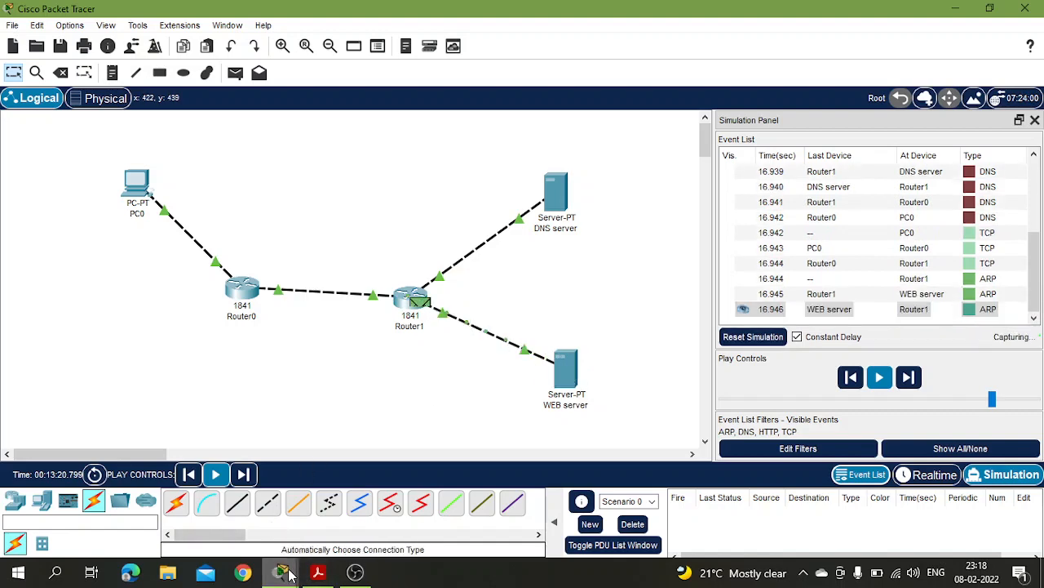
Restore PC0's web browser window, move it clear of the topology to watch google.com load, and minimise it
mouse_move(280, 571)
click(379, 510)
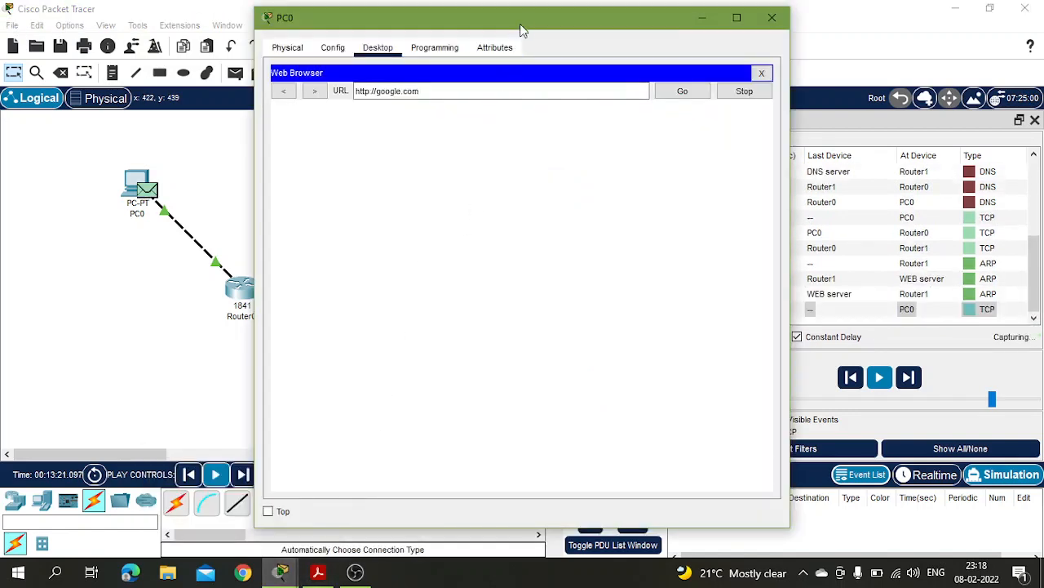
drag(525, 17, 384, 366)
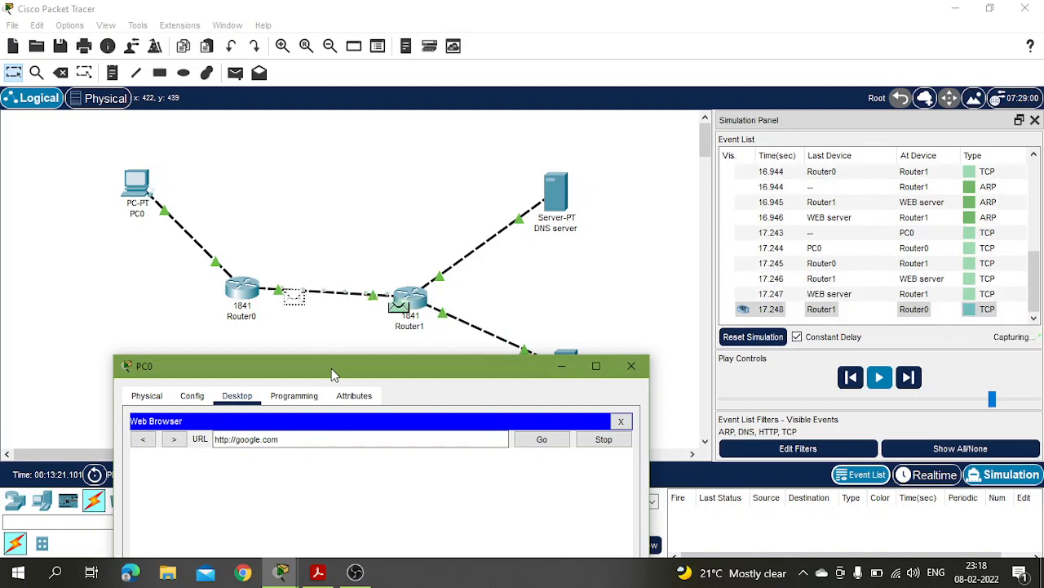
drag(349, 373, 300, 345)
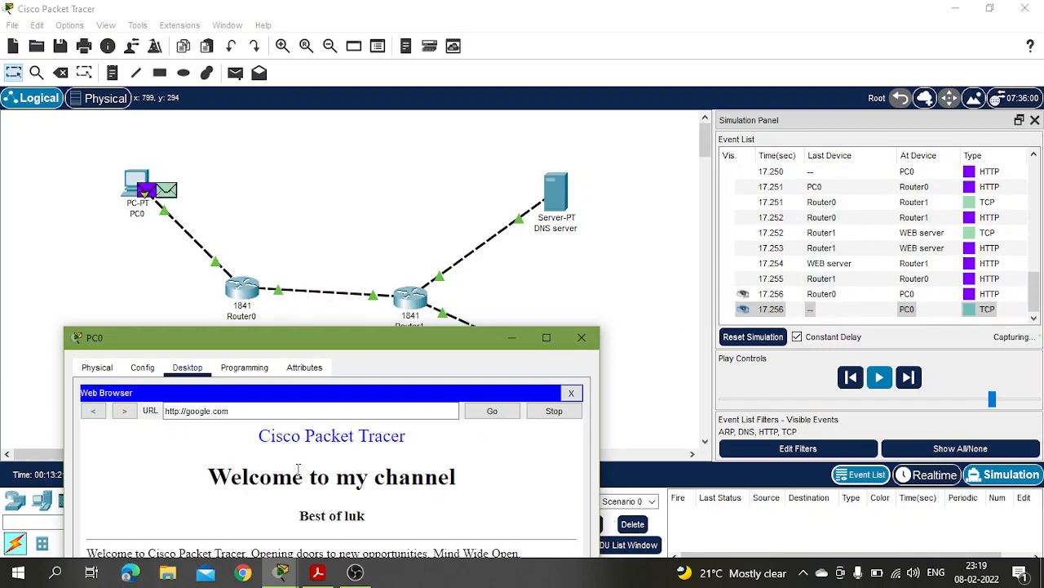
drag(313, 263, 319, 148)
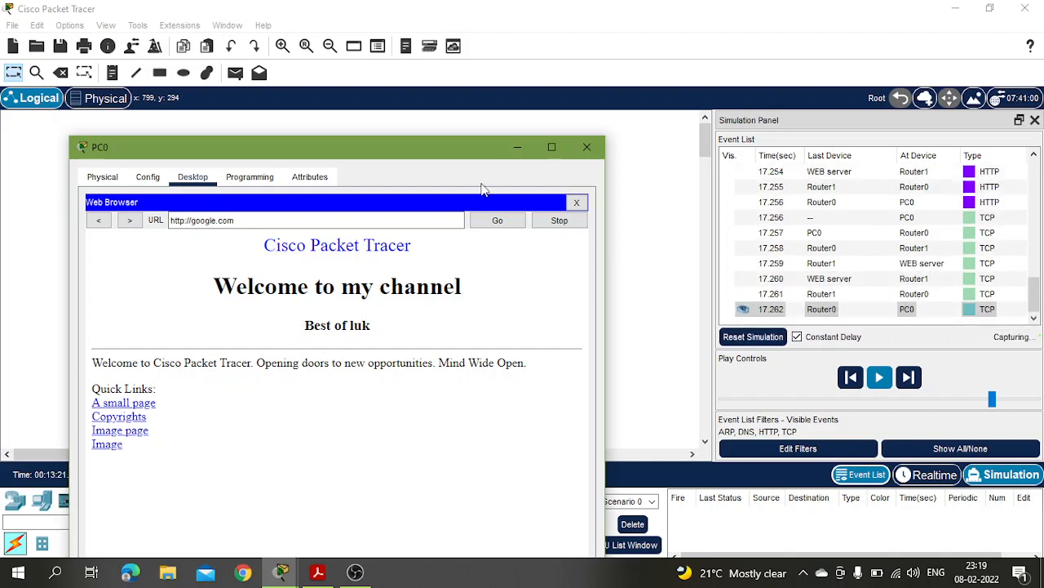
click(516, 151)
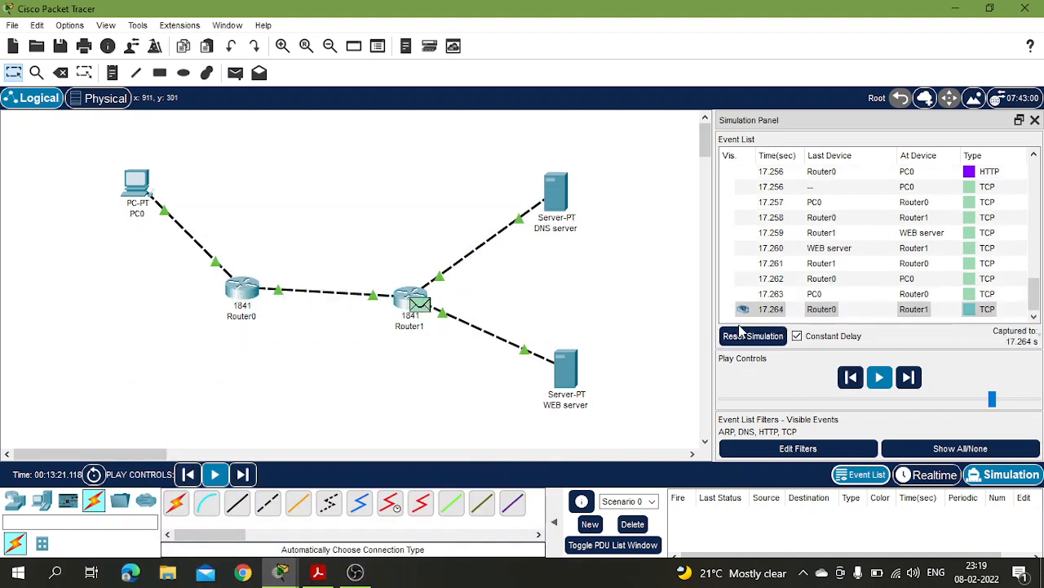
Review the captured DNS, ARP, TCP and HTTP events from the start of the event list
scroll(855, 260, up, 5)
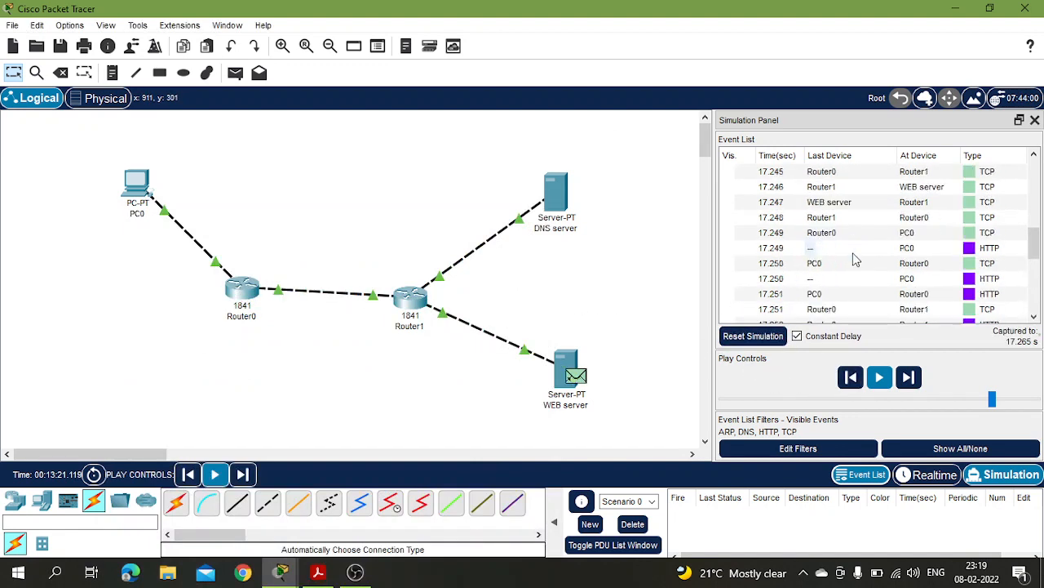
scroll(855, 259, down, 2)
scroll(838, 232, up, 8)
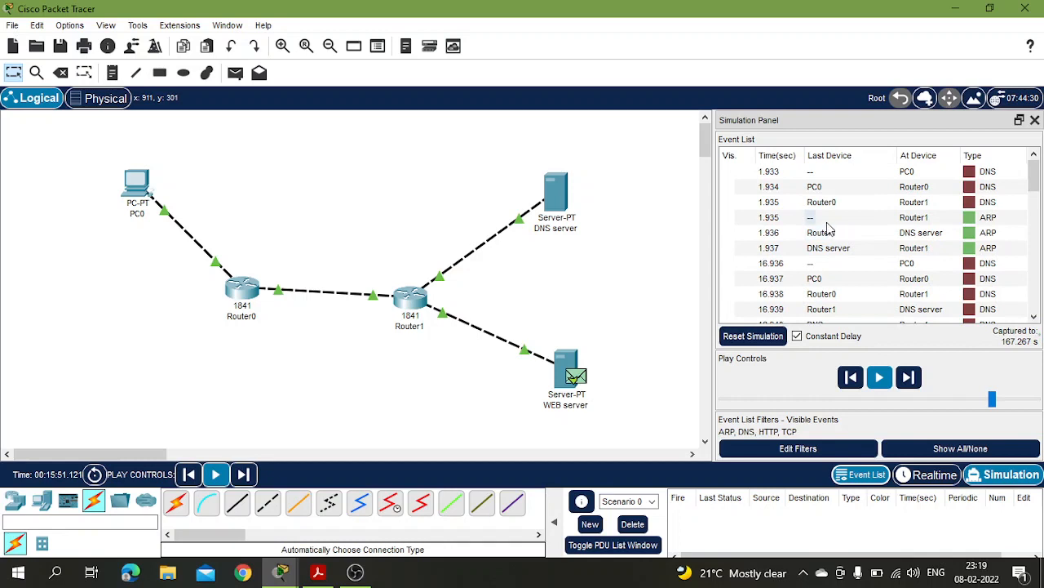
mouse_move(1030, 178)
mouse_down()
mouse_move(1036, 298)
mouse_move(1028, 181)
mouse_up()
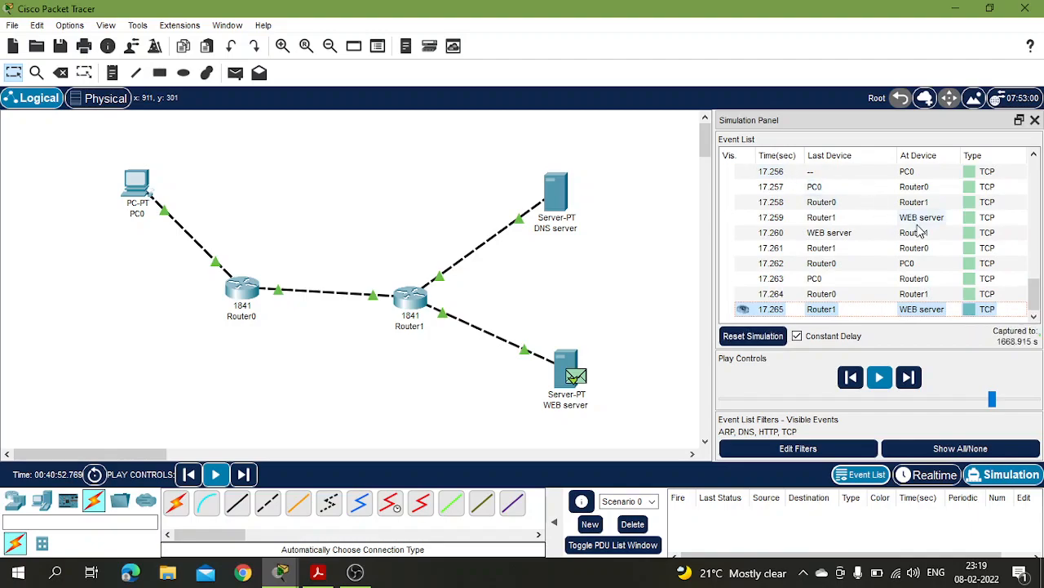
Switch to the Lab 2 PDF in Acrobat Reader, read which packet details to report, and return to the Packet Tracer topology
click(318, 572)
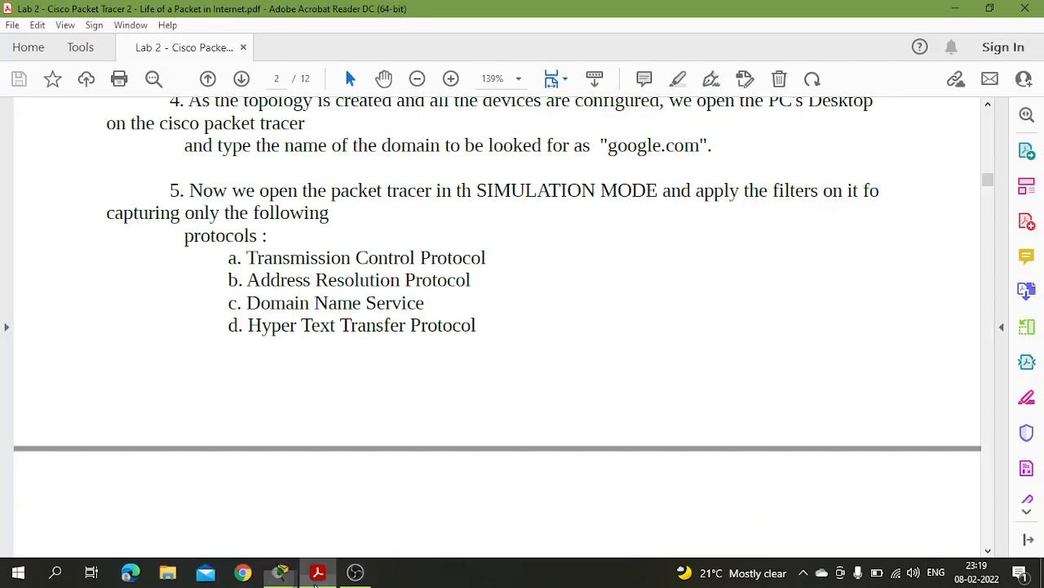
scroll(356, 369, up, 6)
scroll(357, 367, up, 15)
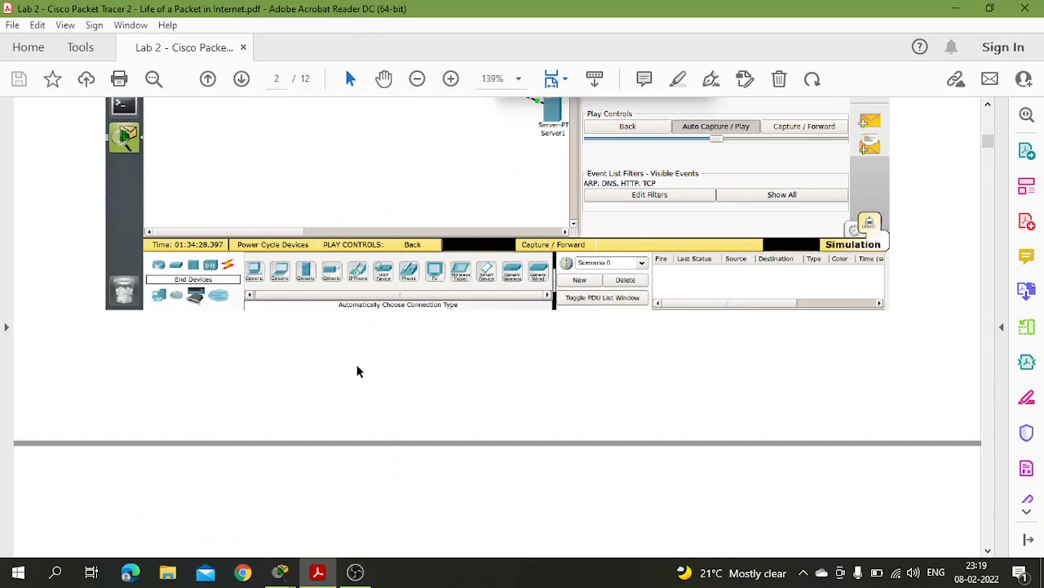
scroll(357, 369, down, 4)
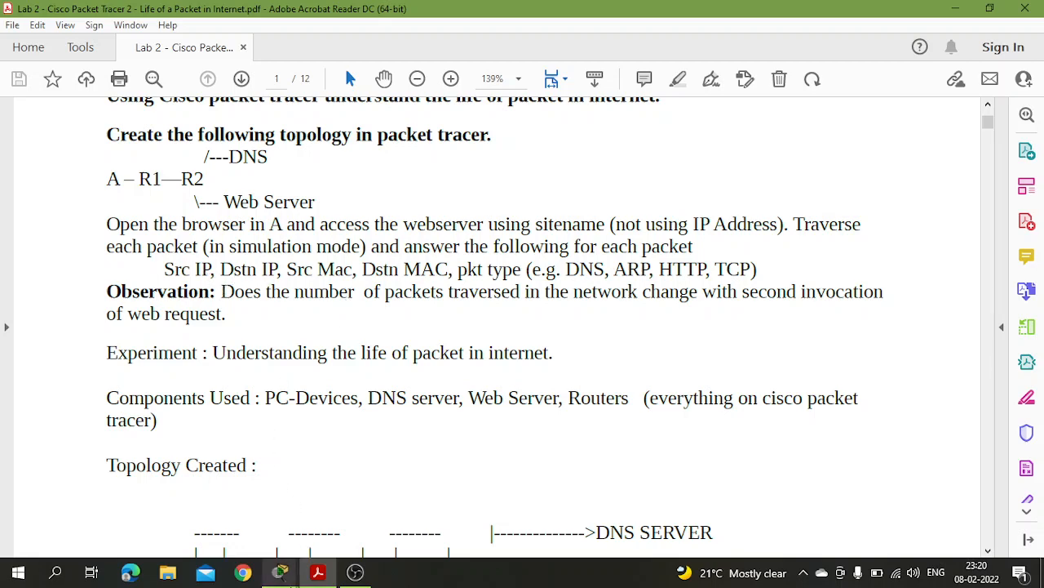
click(282, 572)
click(262, 515)
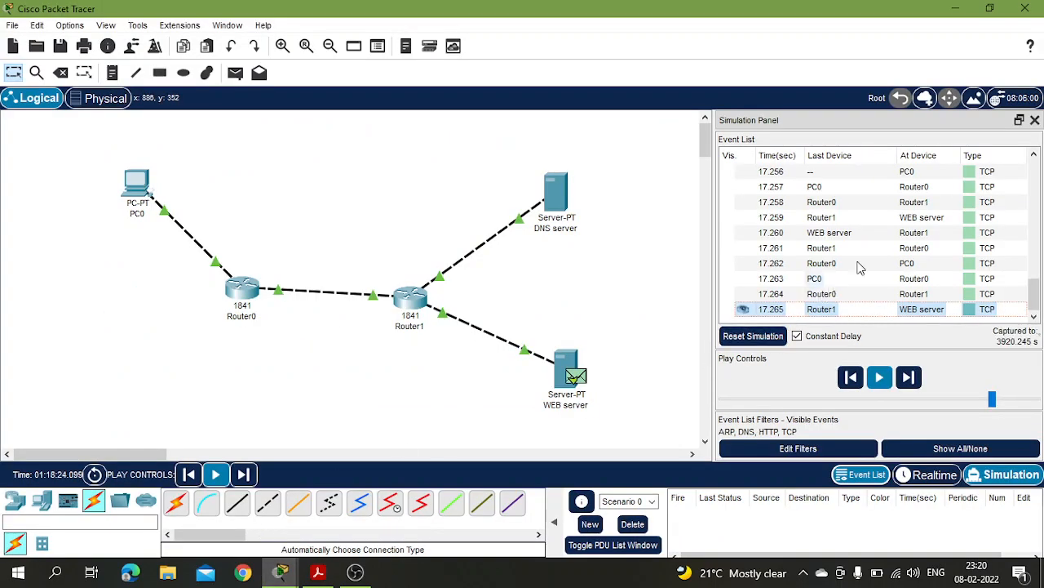
Look through the event list and inspect the OSI model of the TCP packet from WEB server at Router1
scroll(904, 236, up, 13)
scroll(903, 236, down, 3)
scroll(904, 236, down, 10)
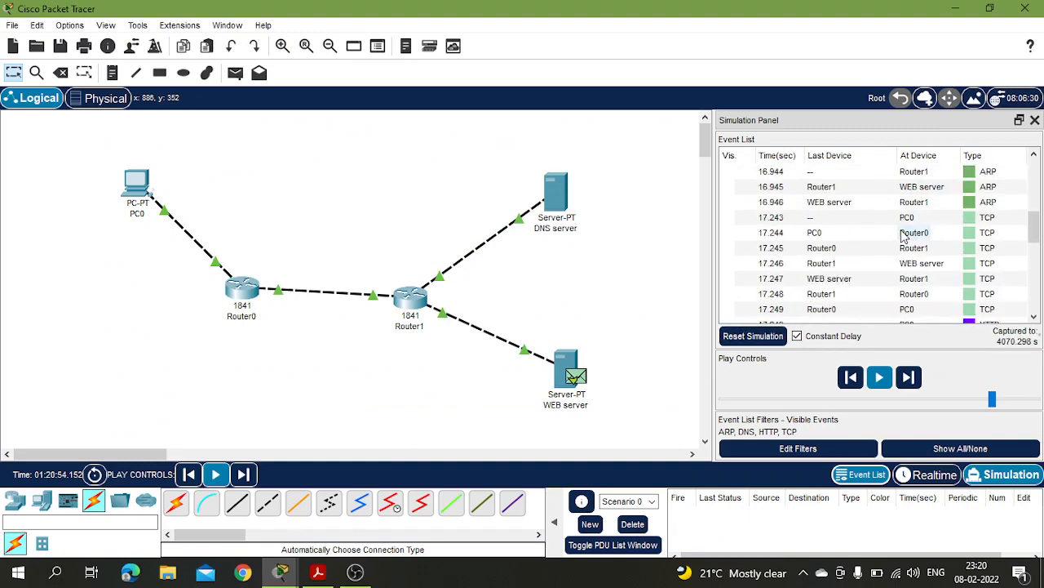
scroll(903, 236, up, 3)
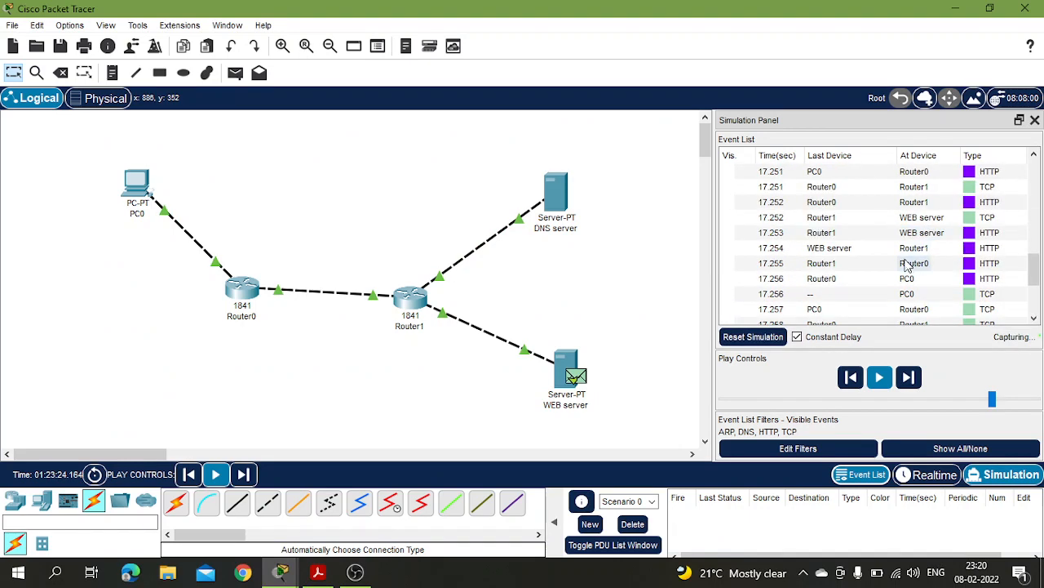
scroll(917, 279, up, 9)
scroll(911, 236, down, 10)
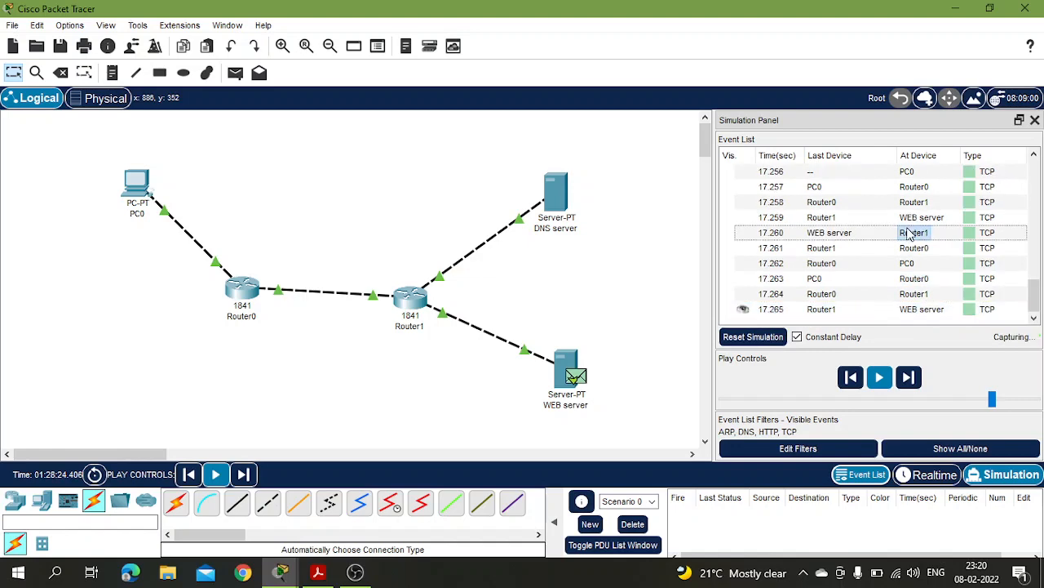
click(911, 234)
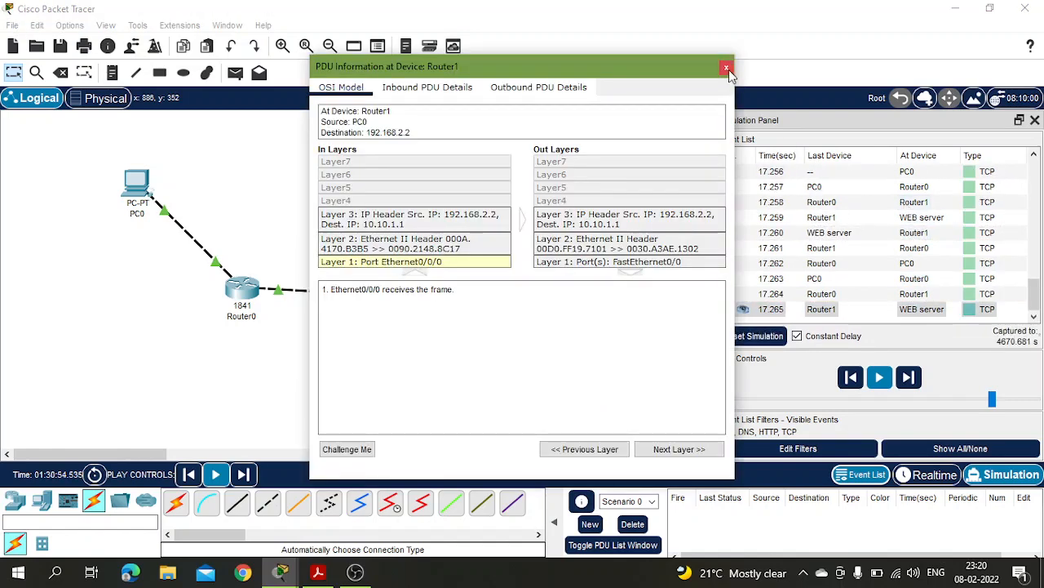
click(727, 67)
Inspect the OSI model and outbound PDU details of Router1's broadcast ARP request
scroll(872, 216, up, 10)
click(871, 217)
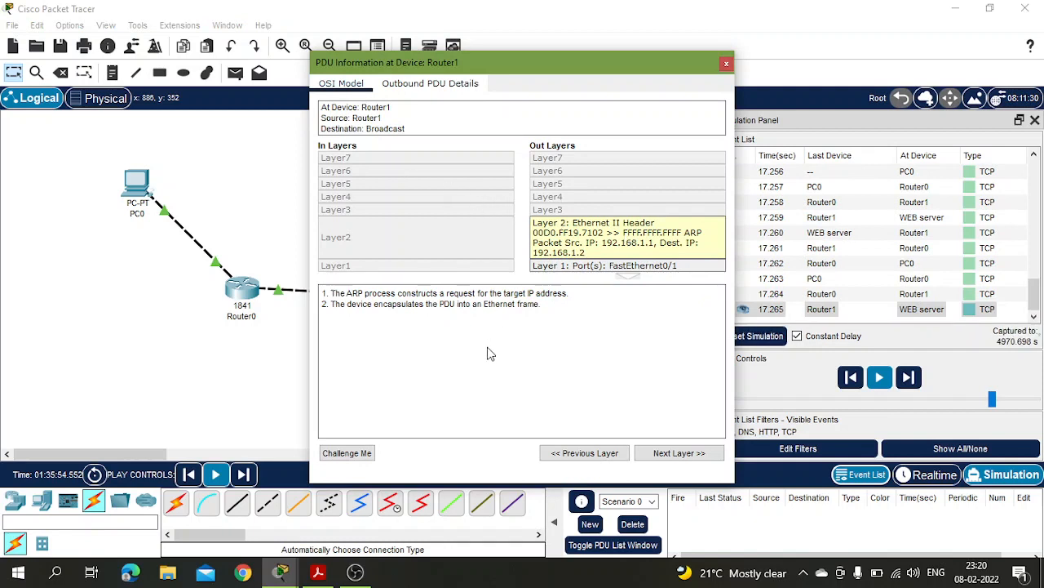
click(415, 89)
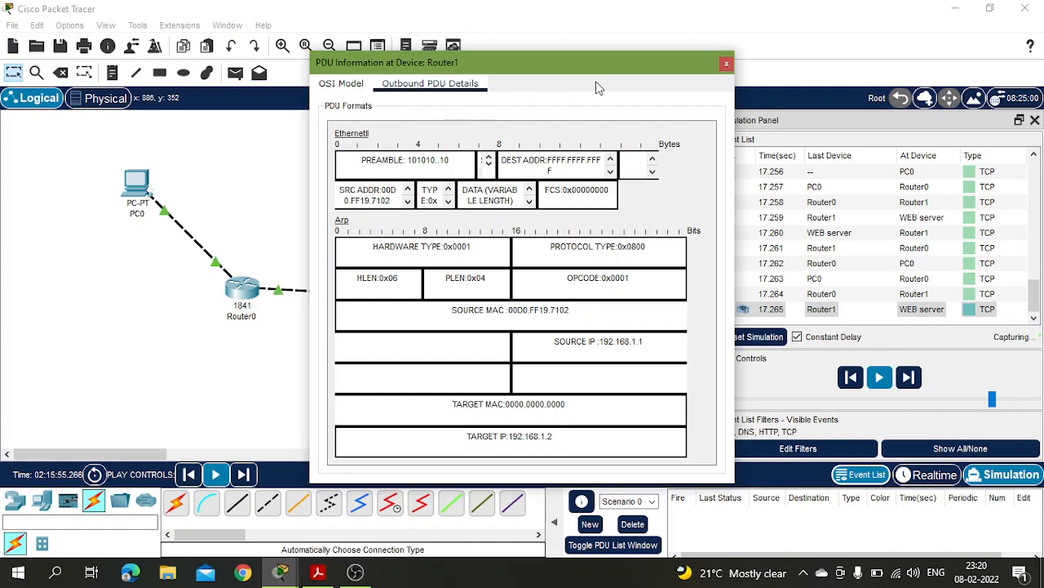
click(725, 64)
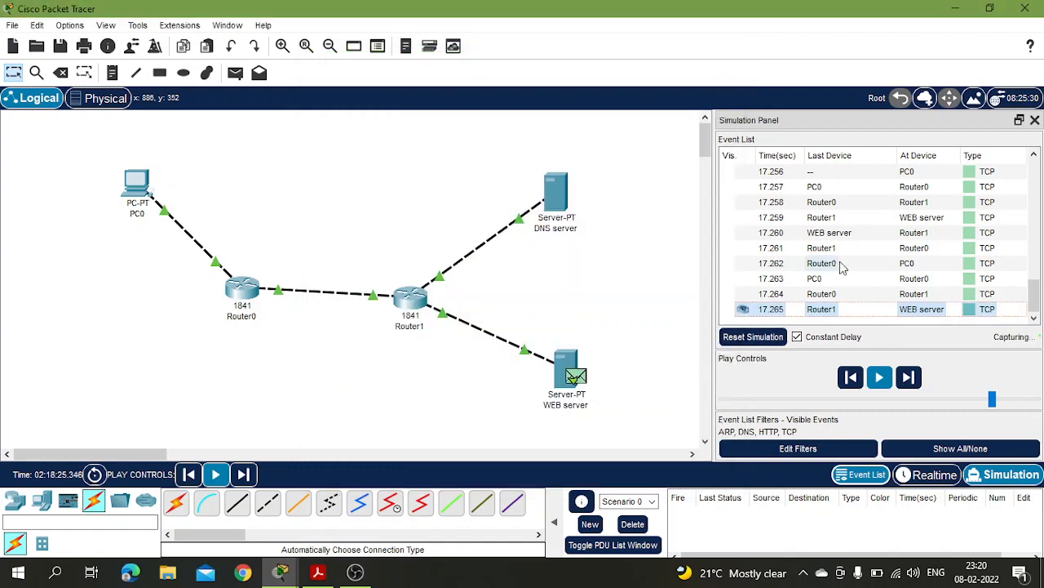
Examine the OSI model and the outbound Ethernet, IP, TCP and HTTP headers of the web server's HTTP response at Router1
scroll(893, 271, up, 2)
click(898, 248)
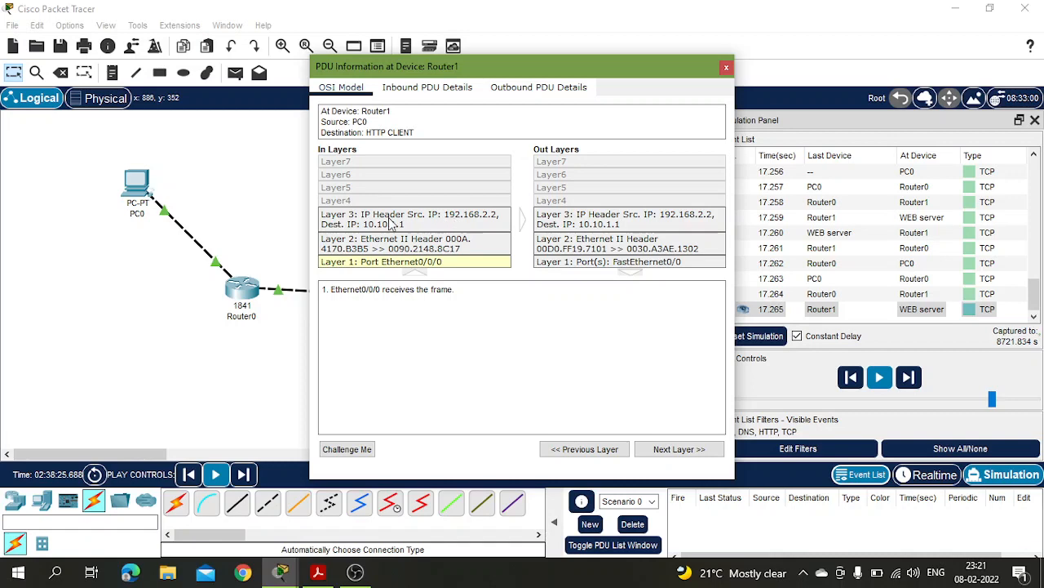
click(501, 87)
scroll(466, 335, down, 5)
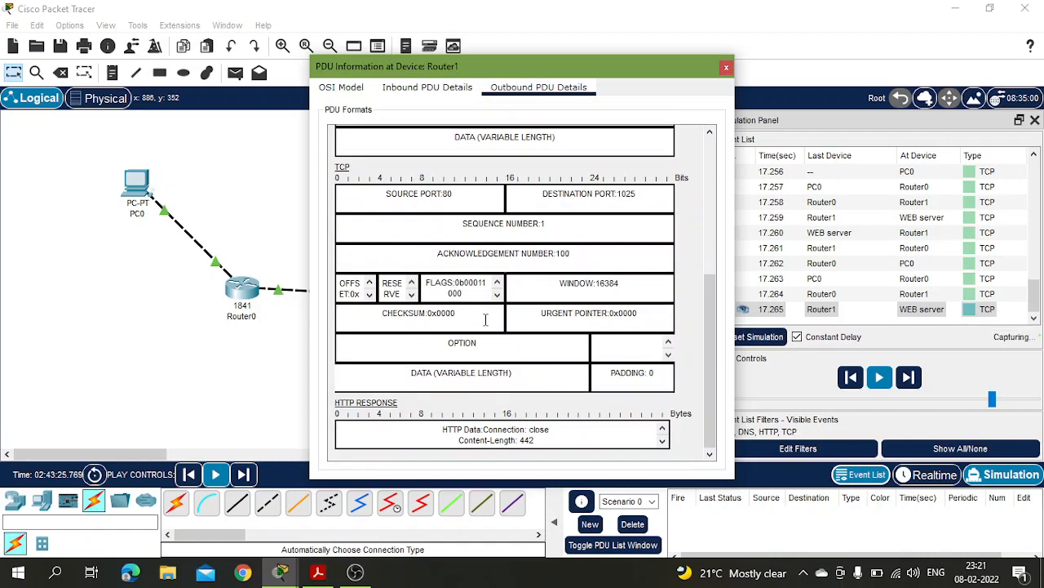
scroll(490, 440, down, 1)
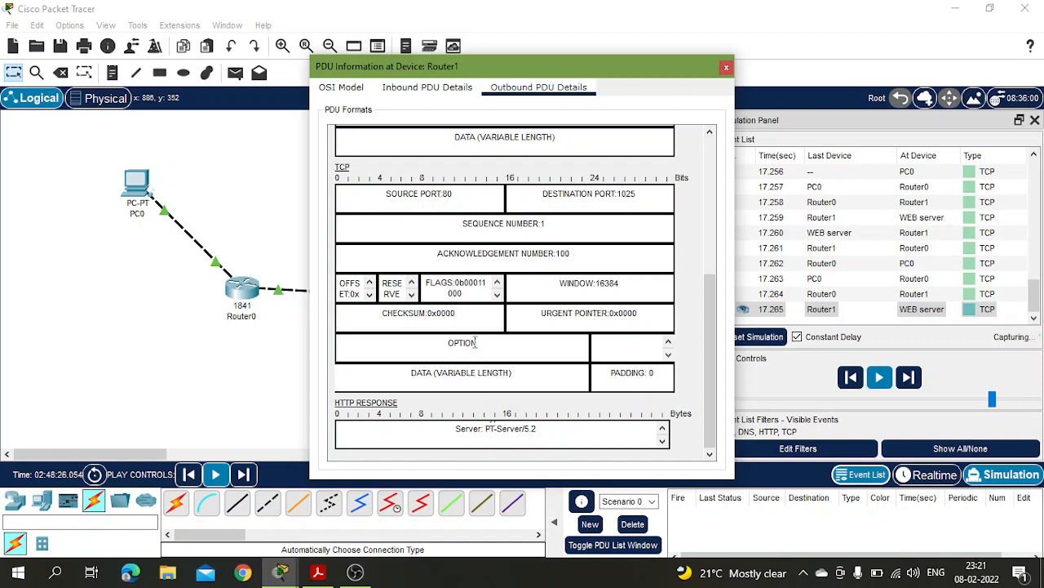
scroll(475, 342, up, 5)
scroll(535, 336, down, 4)
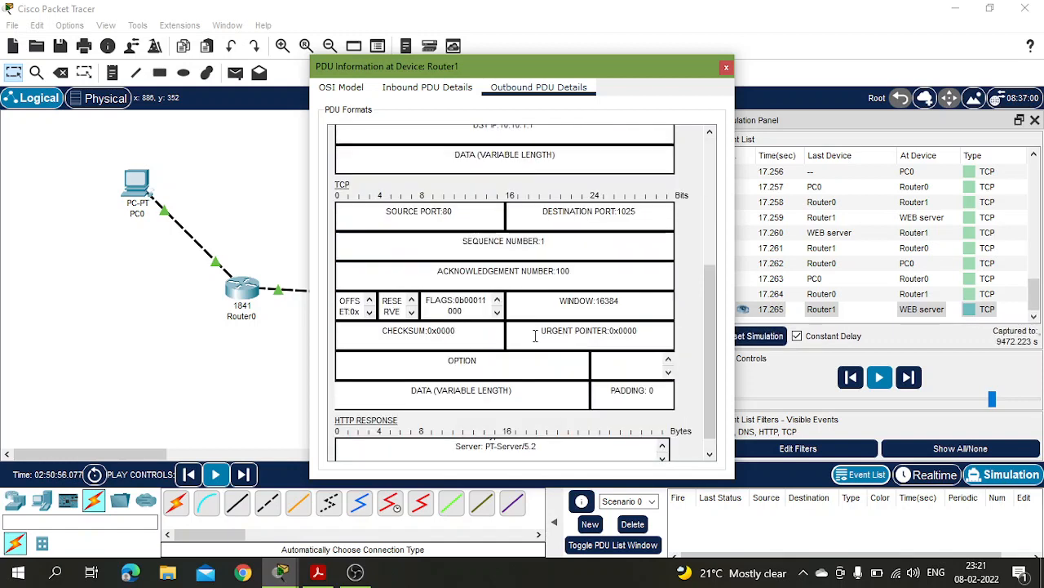
scroll(481, 382, up, 4)
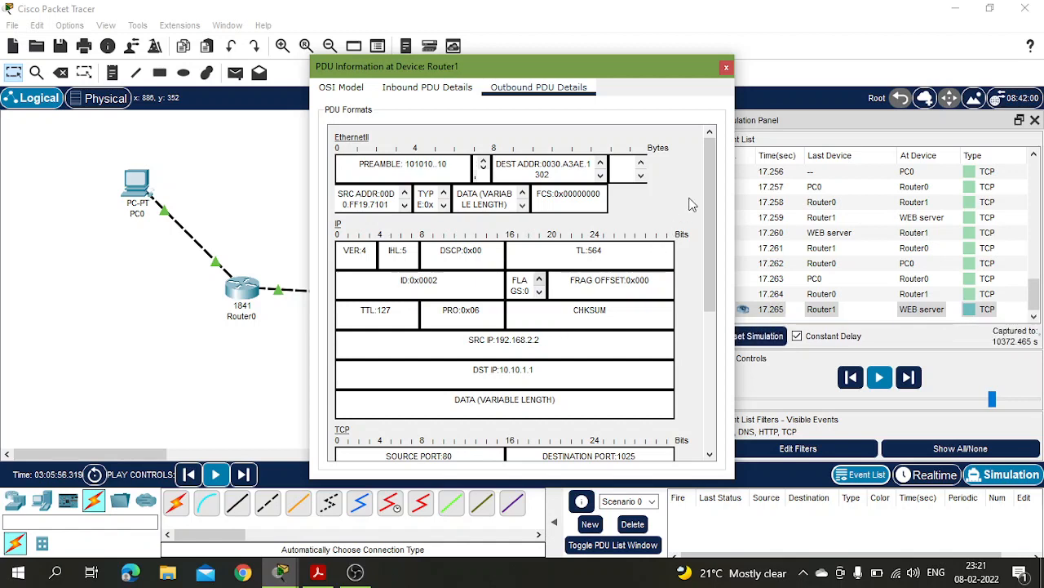
click(727, 68)
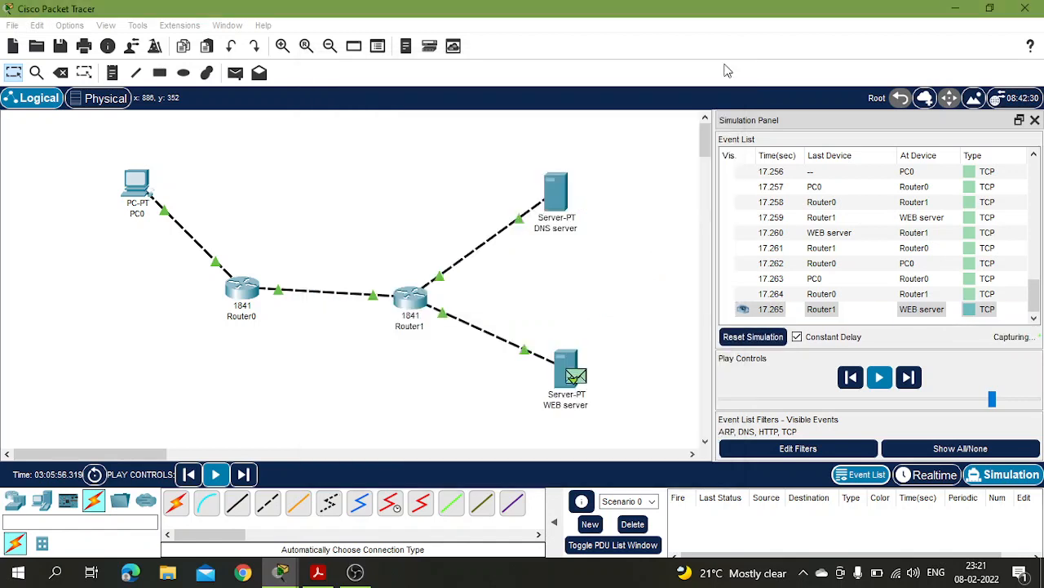
Inspect the OSI model and outbound PDU details of the TCP packet that PC0 receives from Router0
click(892, 261)
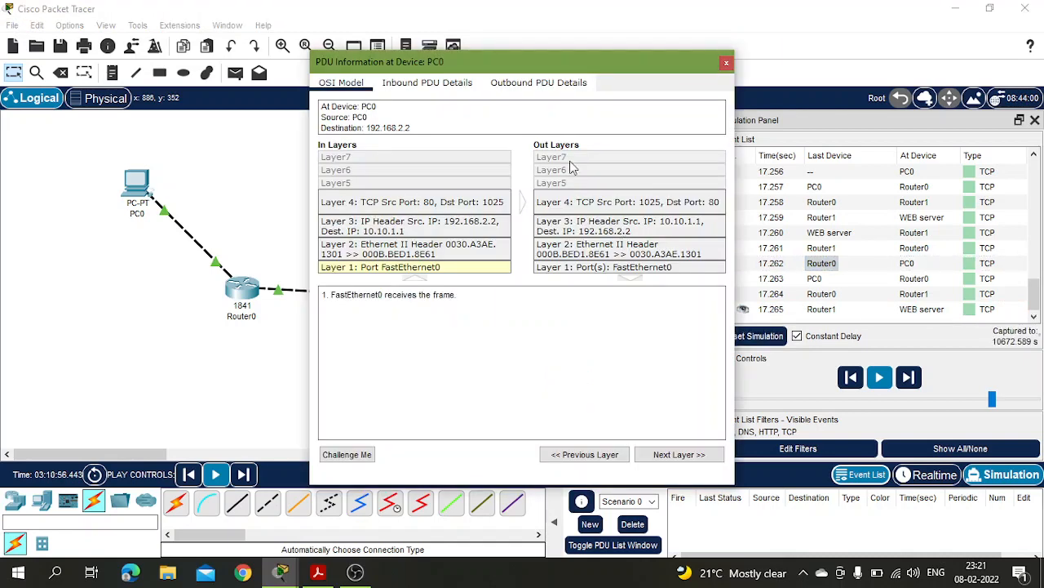
click(562, 92)
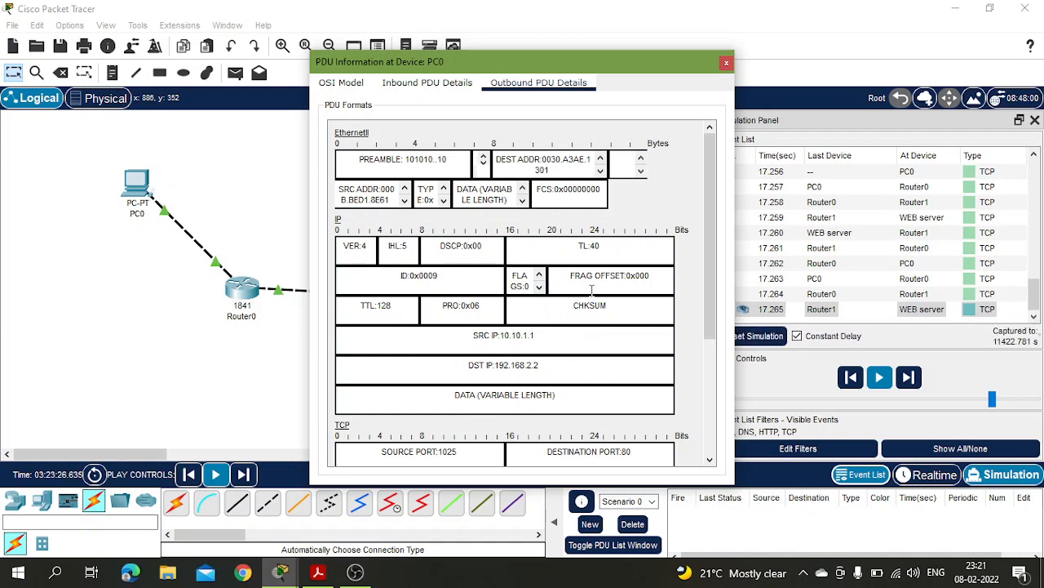
scroll(485, 308, down, 5)
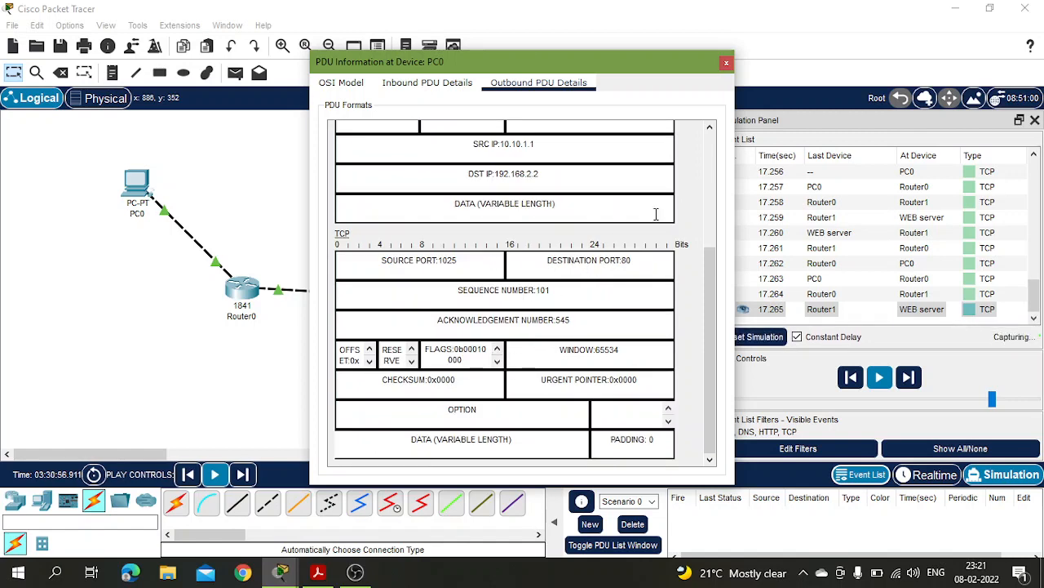
click(726, 63)
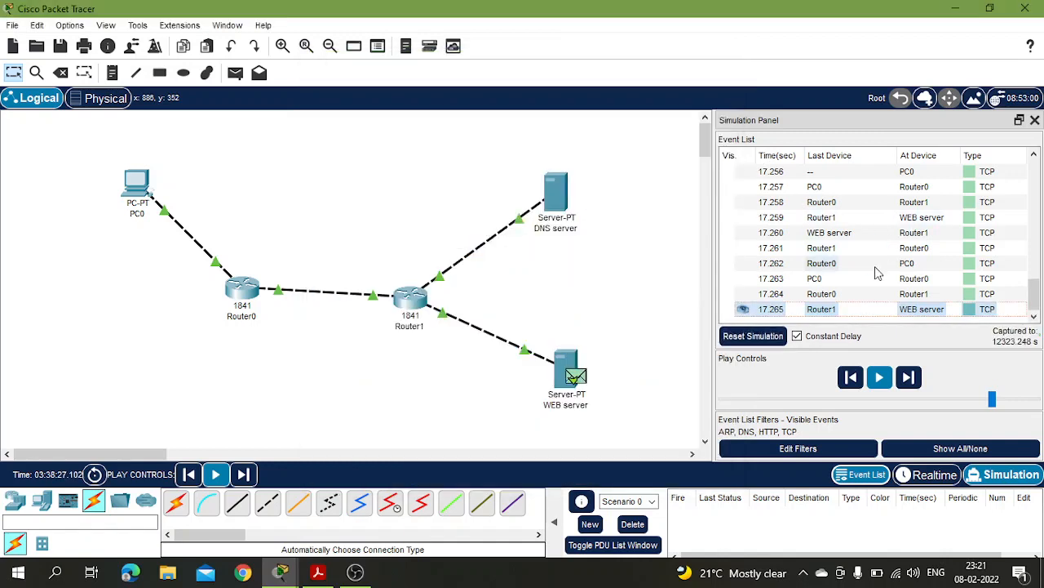
Reset the simulation and request google.com again from PC0's web browser
click(763, 336)
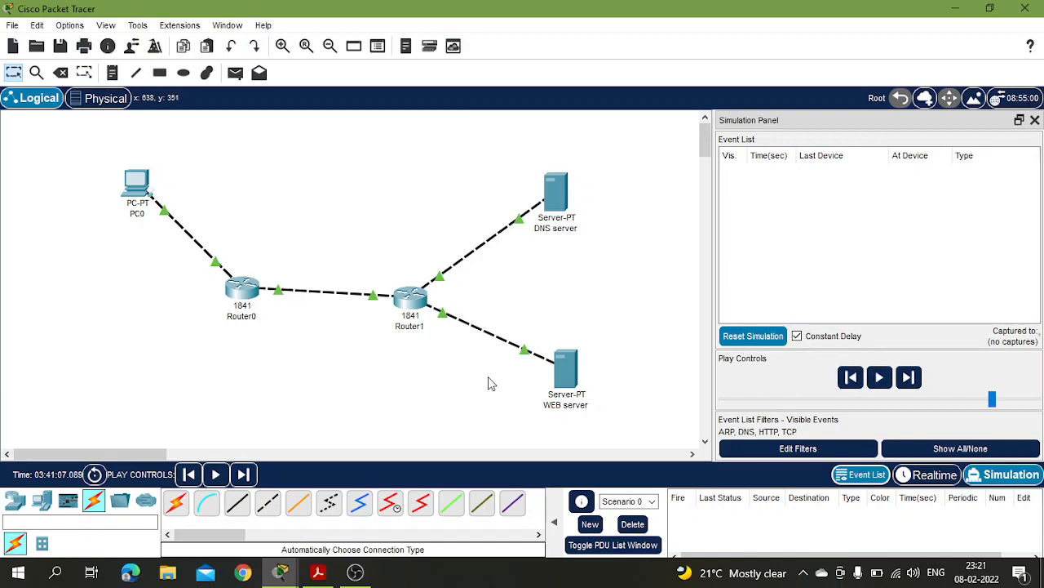
click(137, 193)
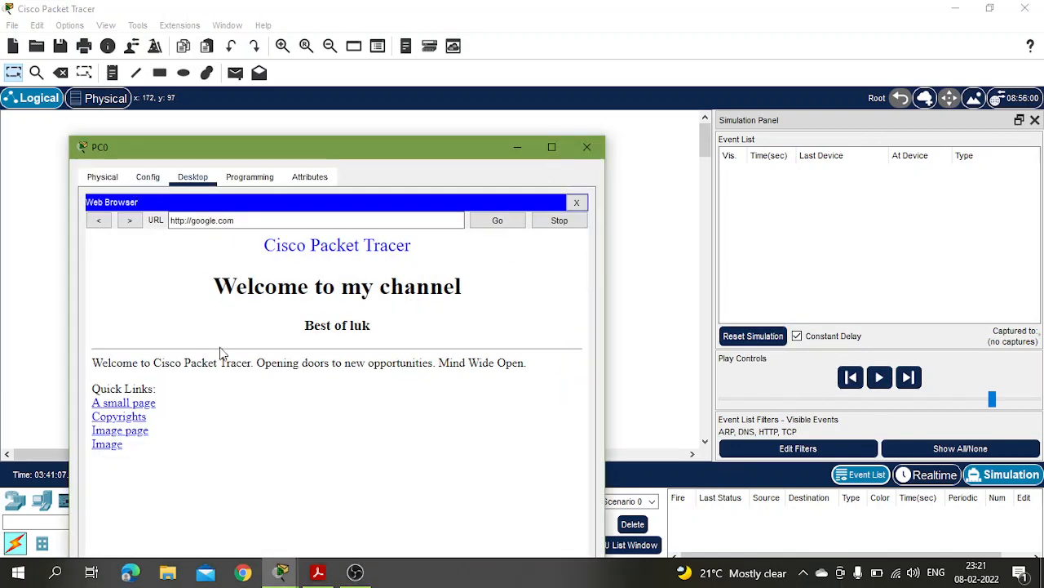
click(587, 147)
click(136, 186)
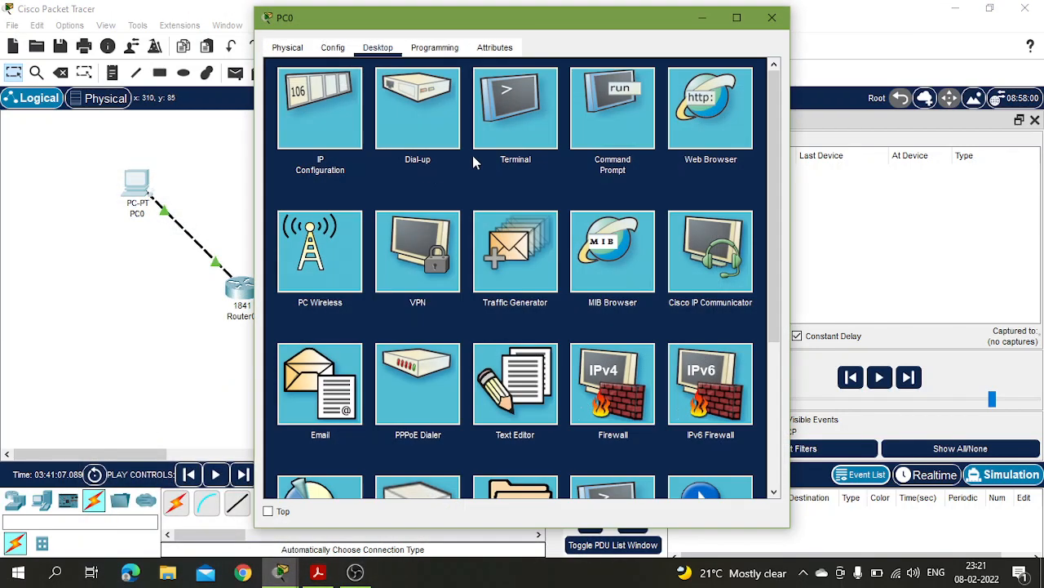
click(709, 115)
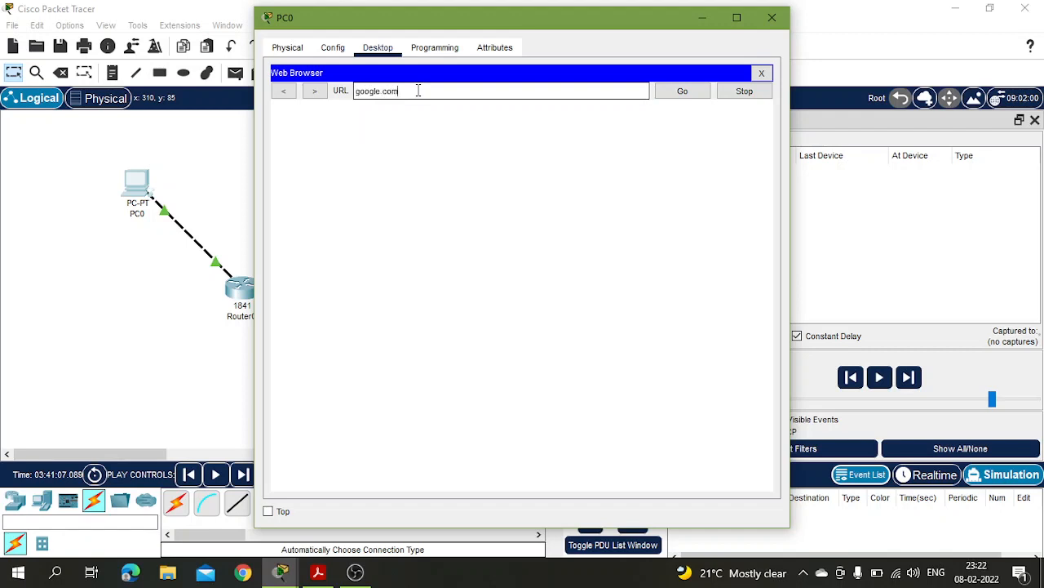
click(677, 92)
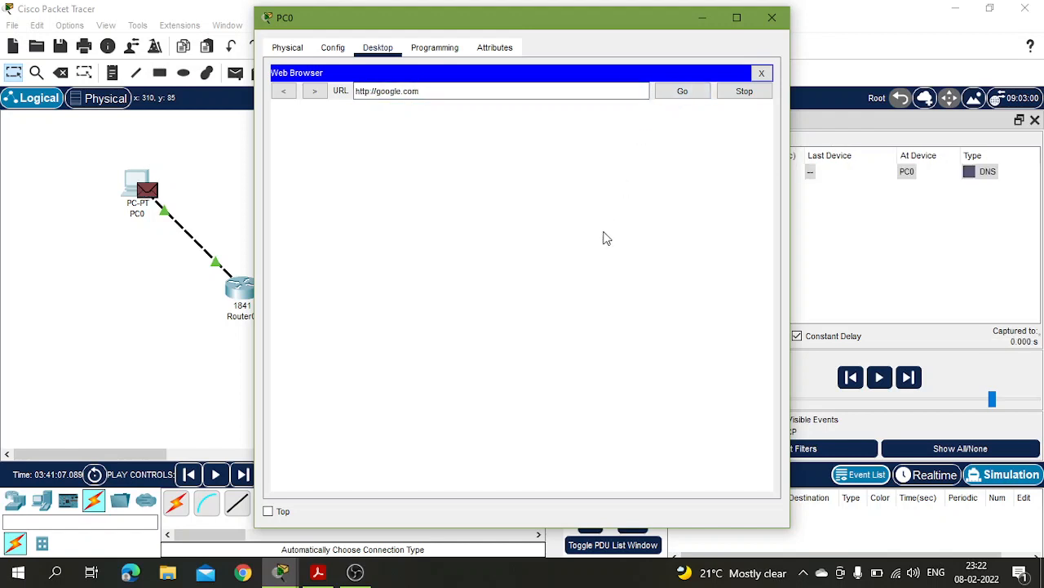
click(702, 17)
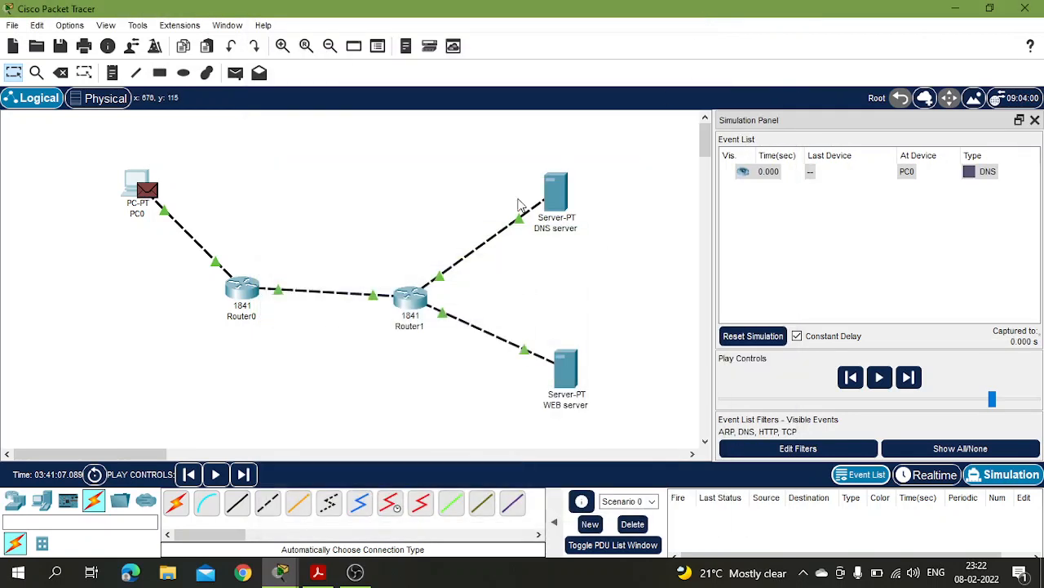
Run the simulation of the second web request and watch the page load in PC0's web browser
click(878, 376)
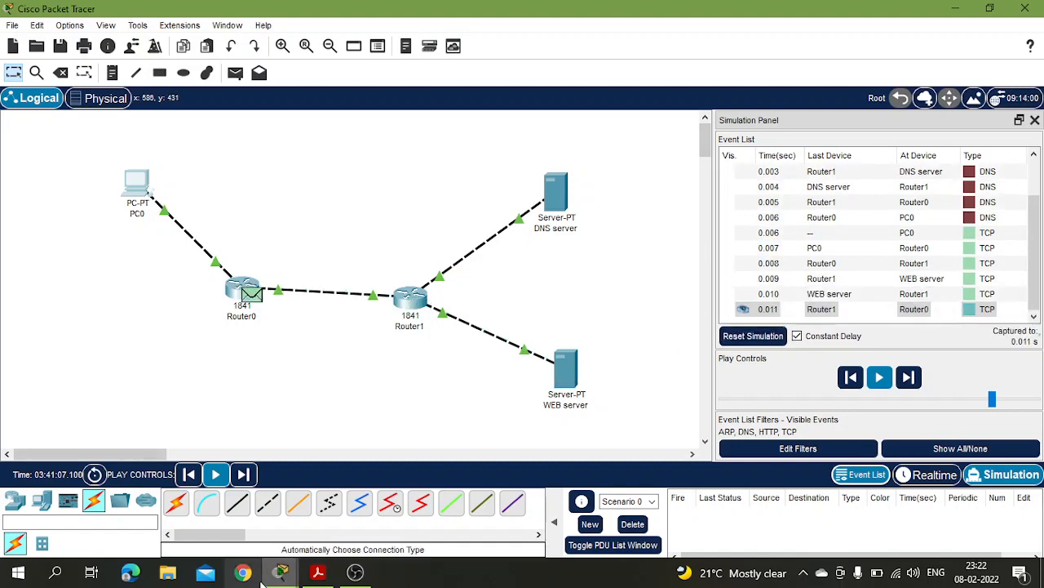
mouse_move(286, 574)
click(333, 524)
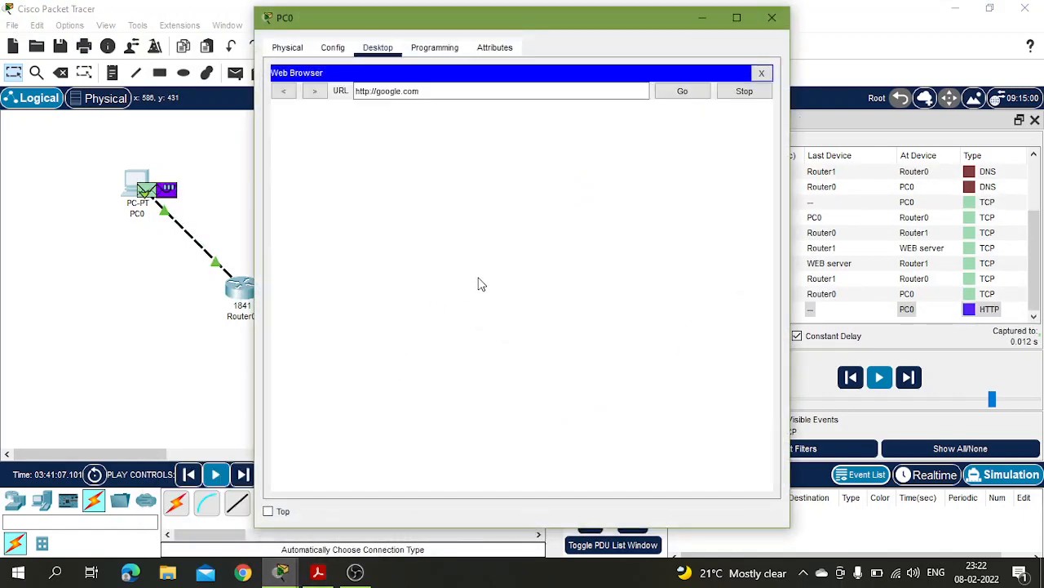
drag(500, 15, 350, 330)
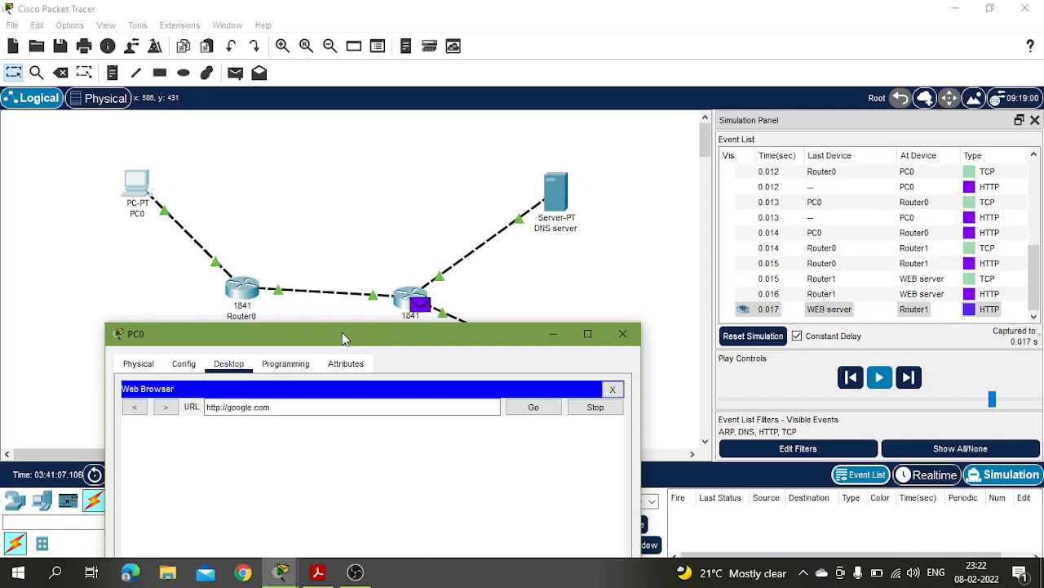
drag(342, 332, 363, 352)
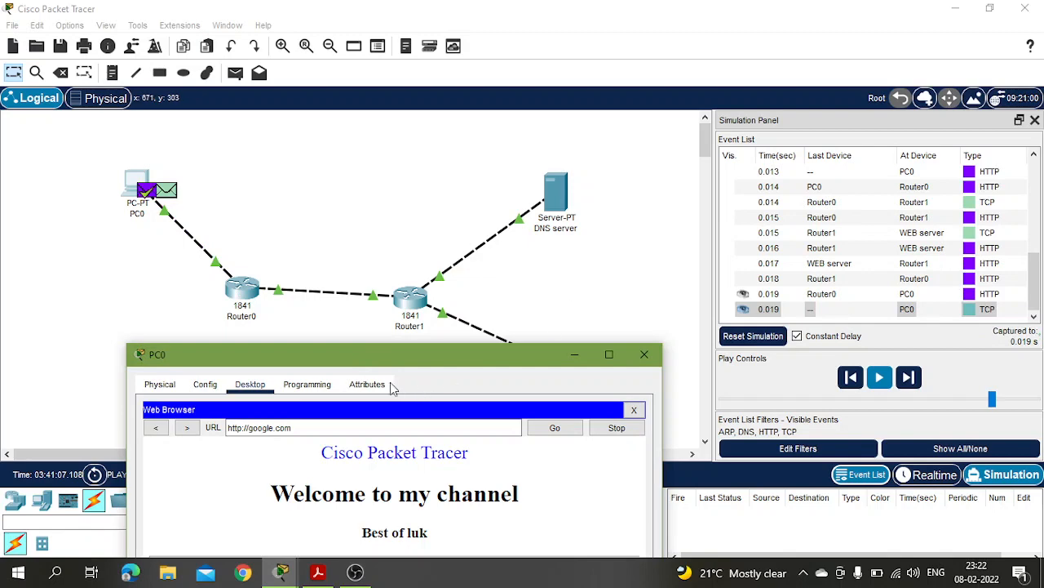
drag(368, 359, 396, 139)
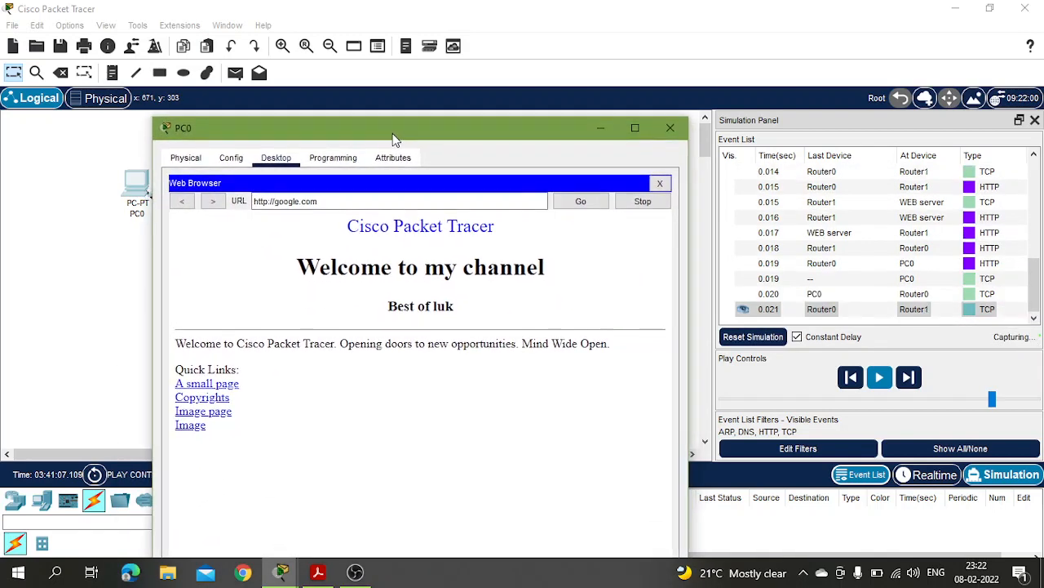
click(607, 132)
Look through the event list from the first DNS packet to the last TCP packet of the second web request
scroll(826, 204, up, 6)
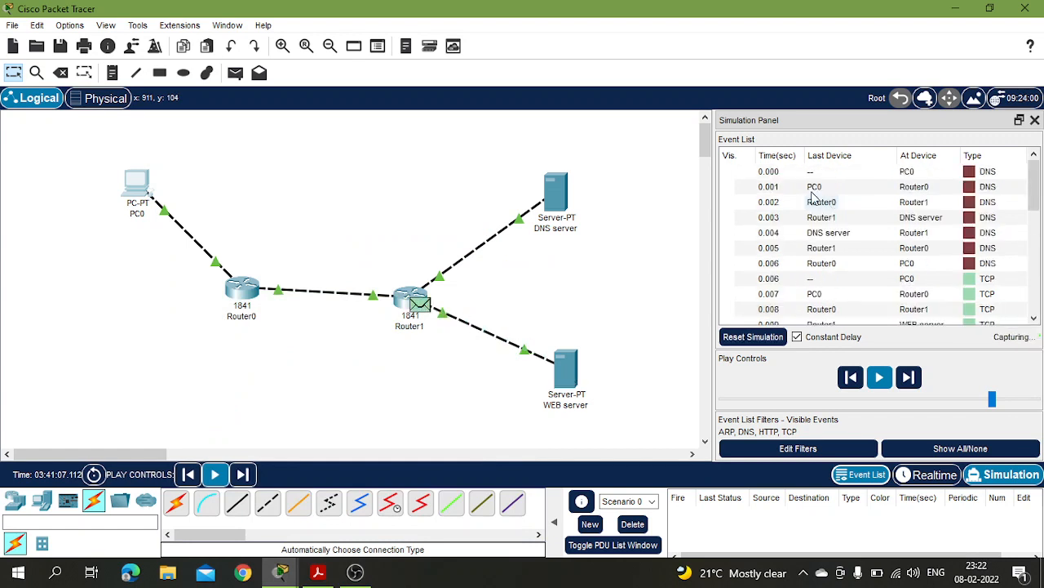
scroll(788, 193, up, 6)
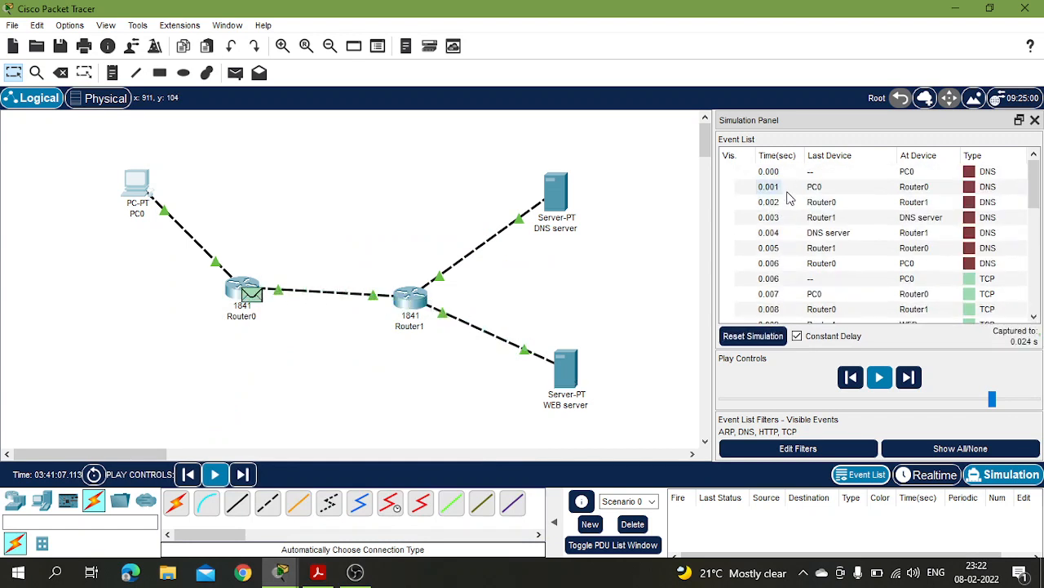
scroll(779, 192, up, 6)
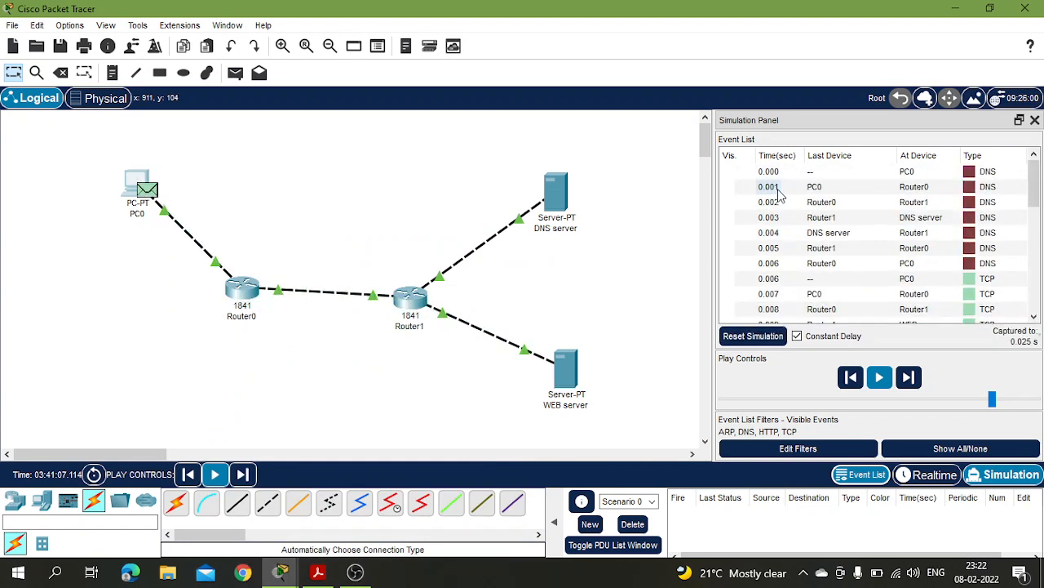
scroll(775, 195, up, 6)
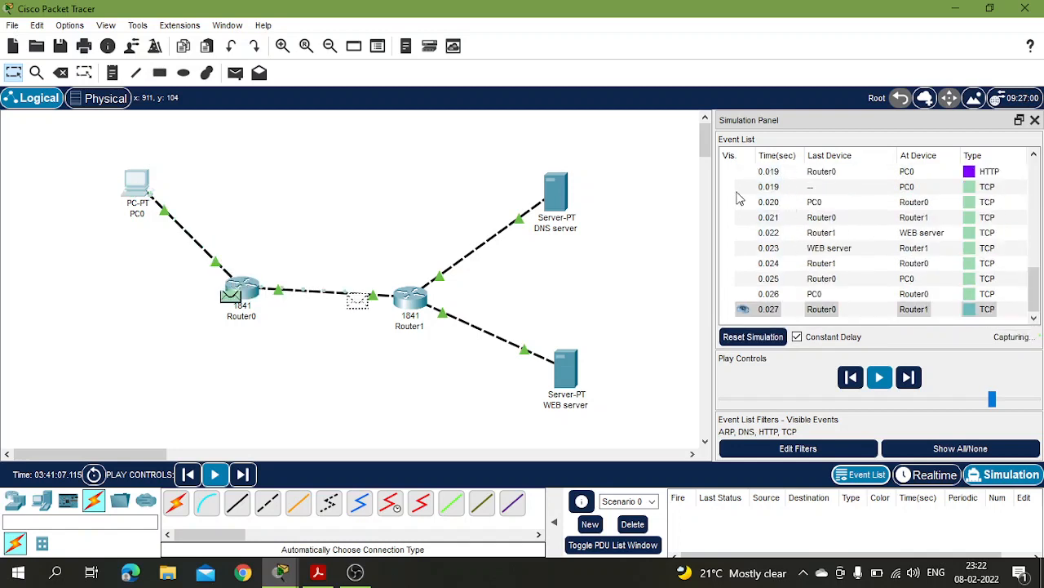
scroll(788, 264, up, 6)
scroll(788, 264, down, 2)
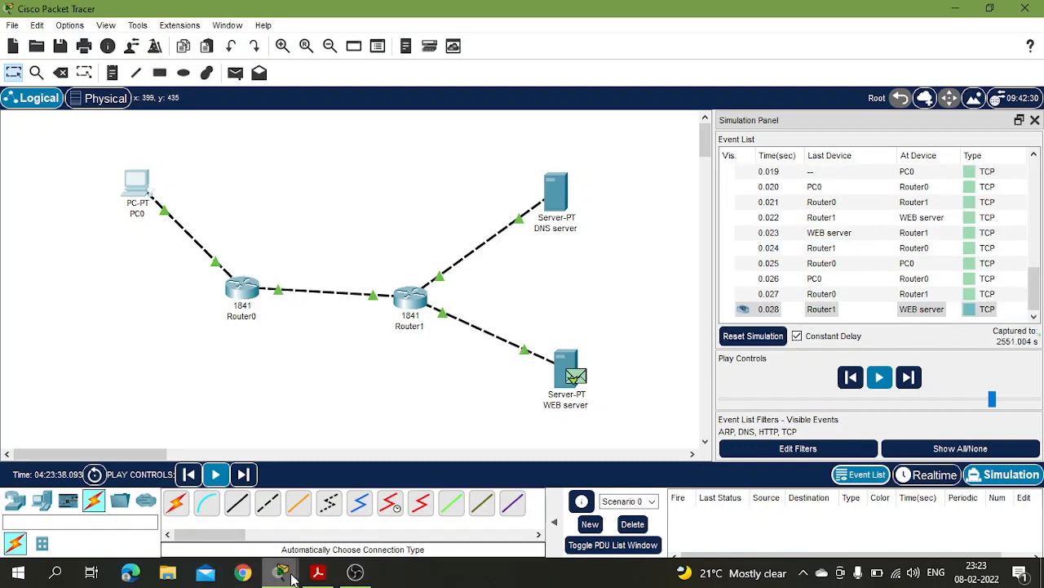
mouse_move(295, 574)
click(408, 457)
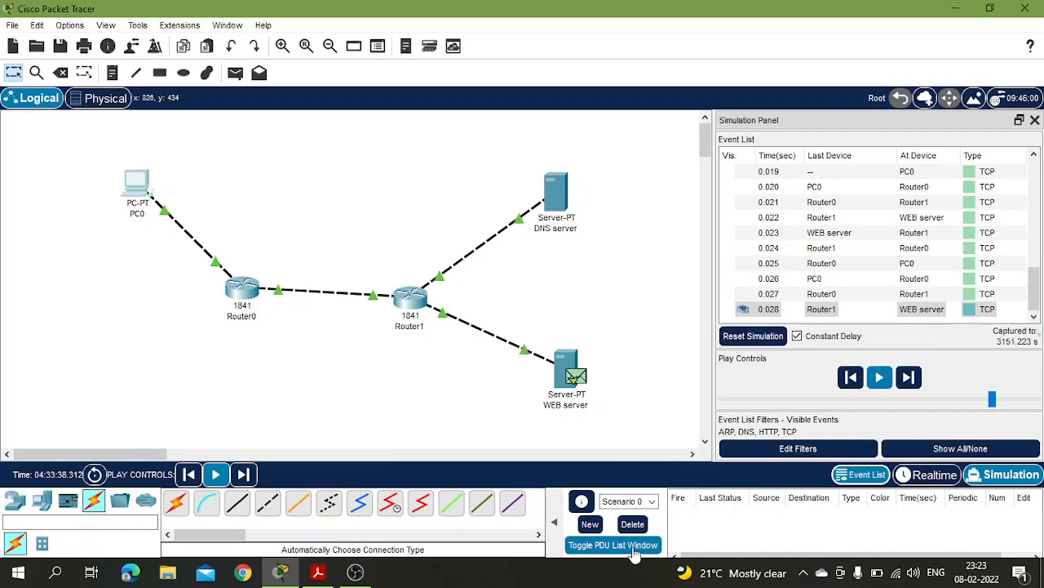
Reset the simulation, add a simple PDU from PC0 to the DNS server, and run it
click(750, 336)
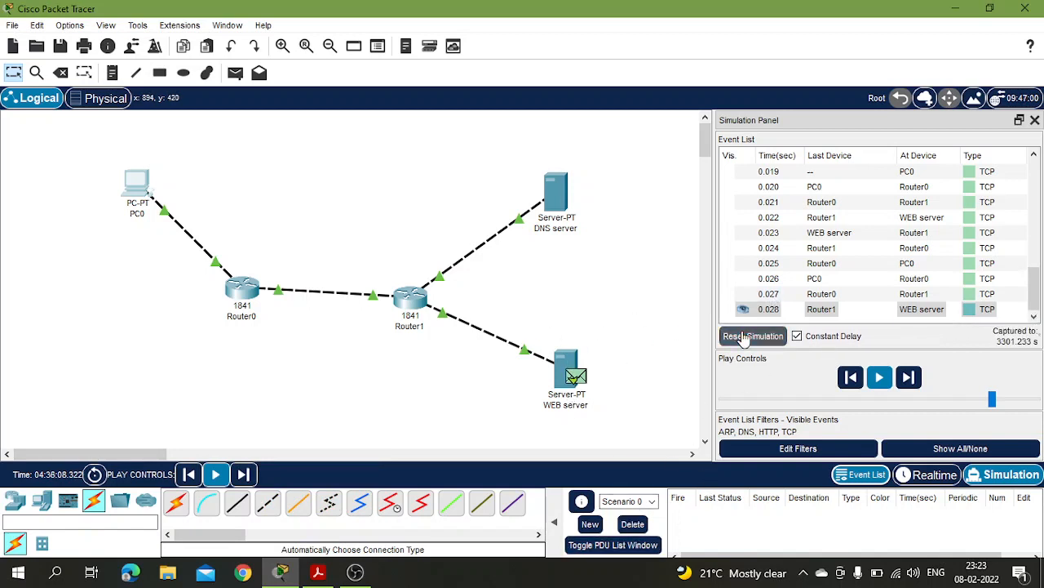
click(235, 72)
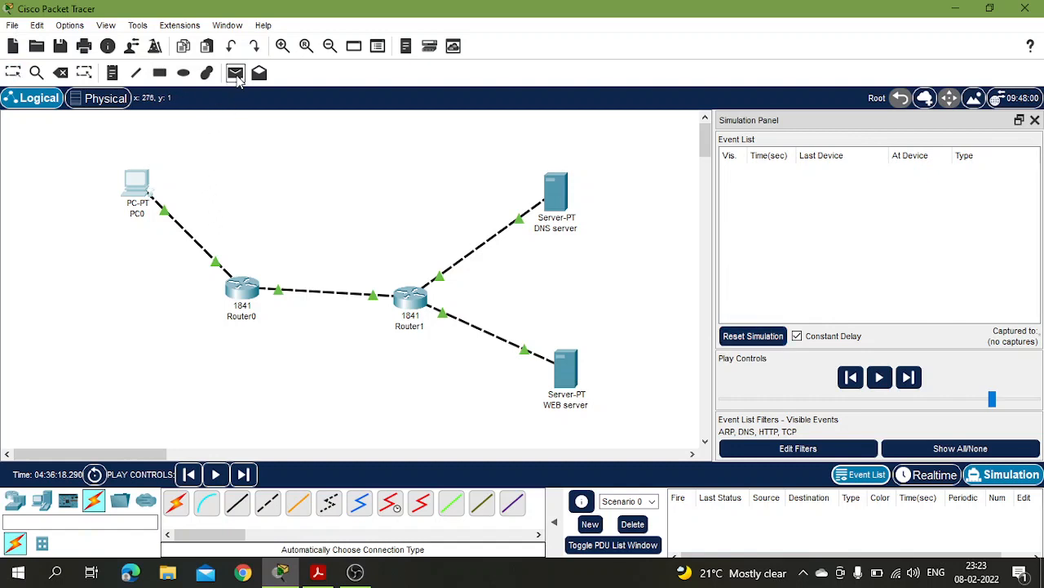
click(139, 183)
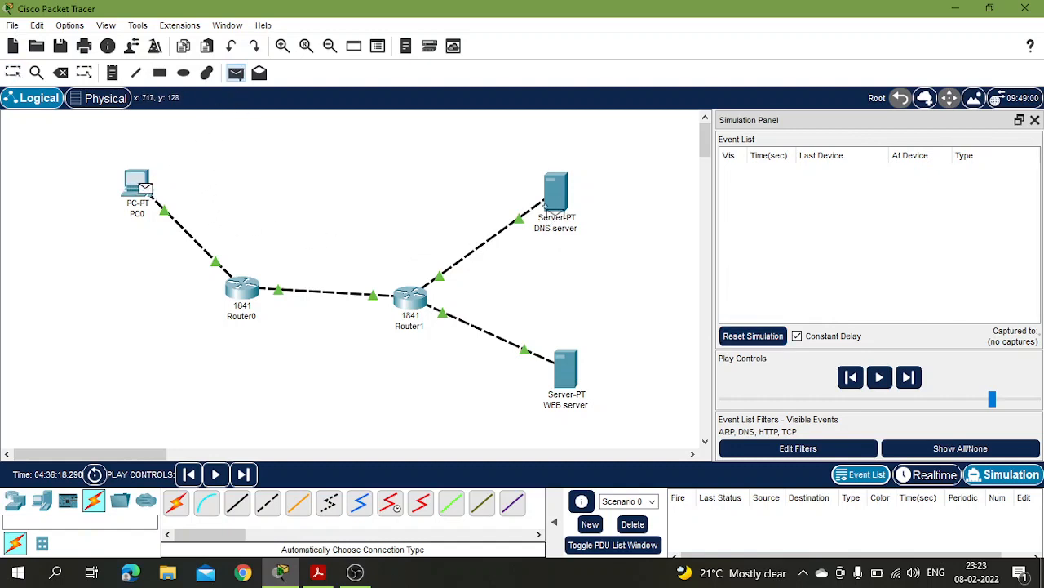
click(552, 204)
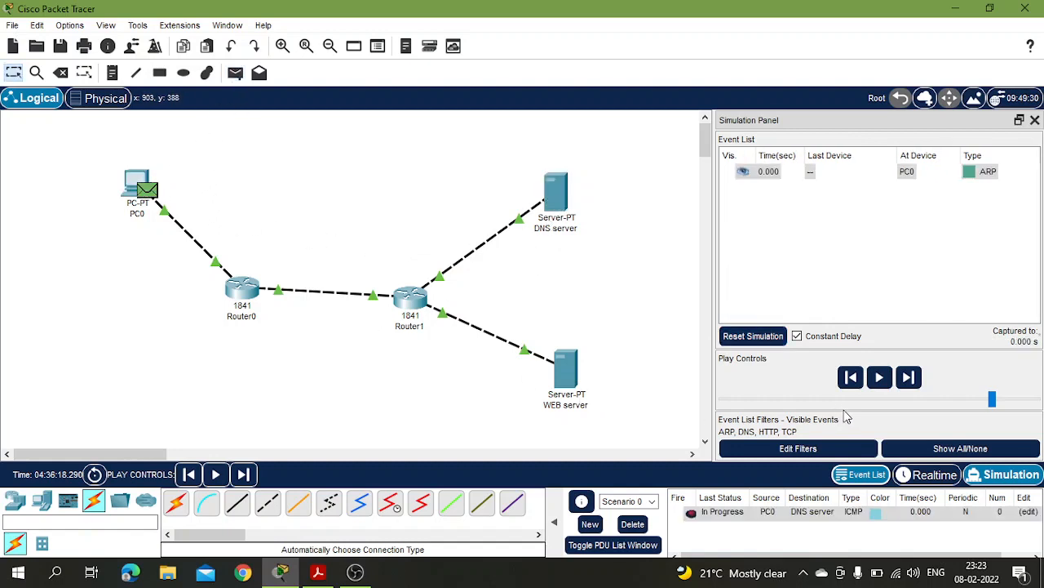
click(879, 376)
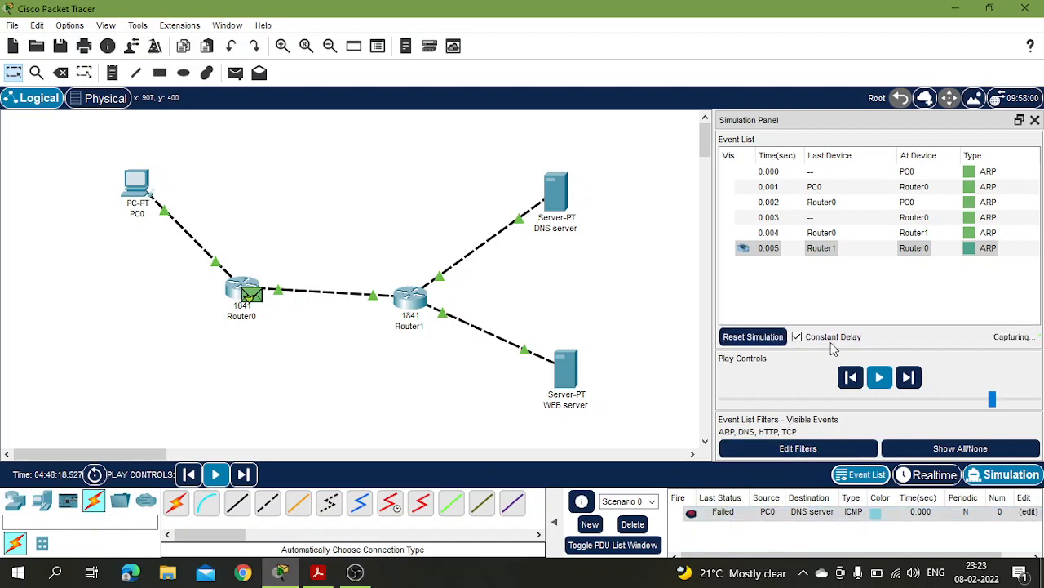
Reset and rerun the simulation of the PC0-to-DNS-server PDU two more times
click(752, 339)
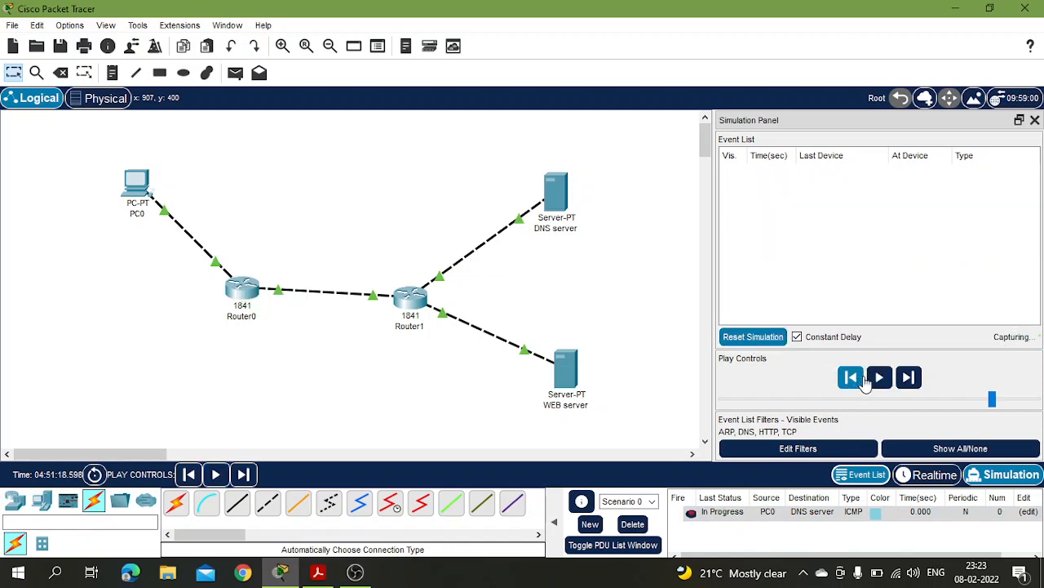
click(875, 378)
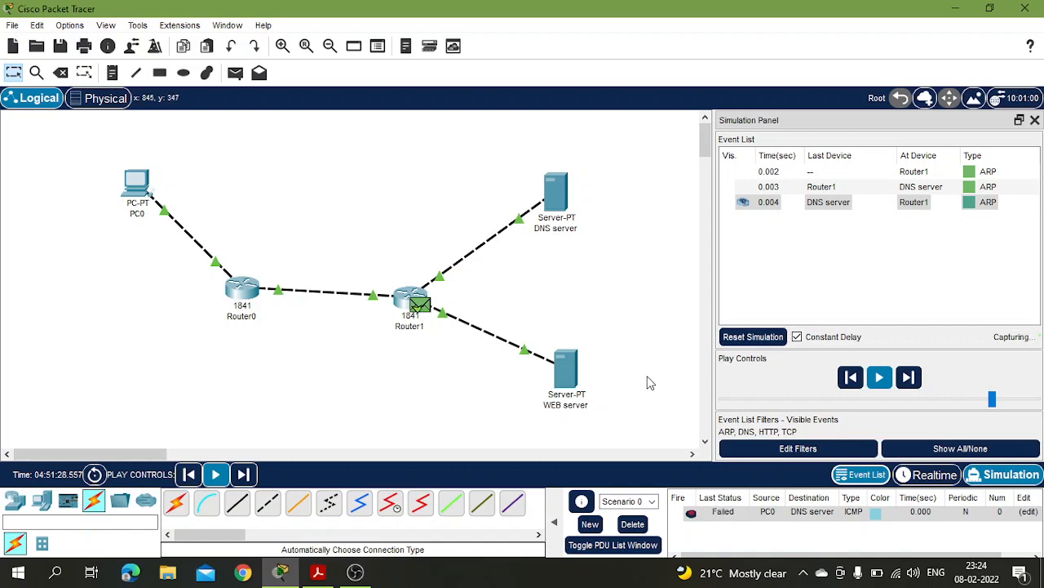
click(752, 335)
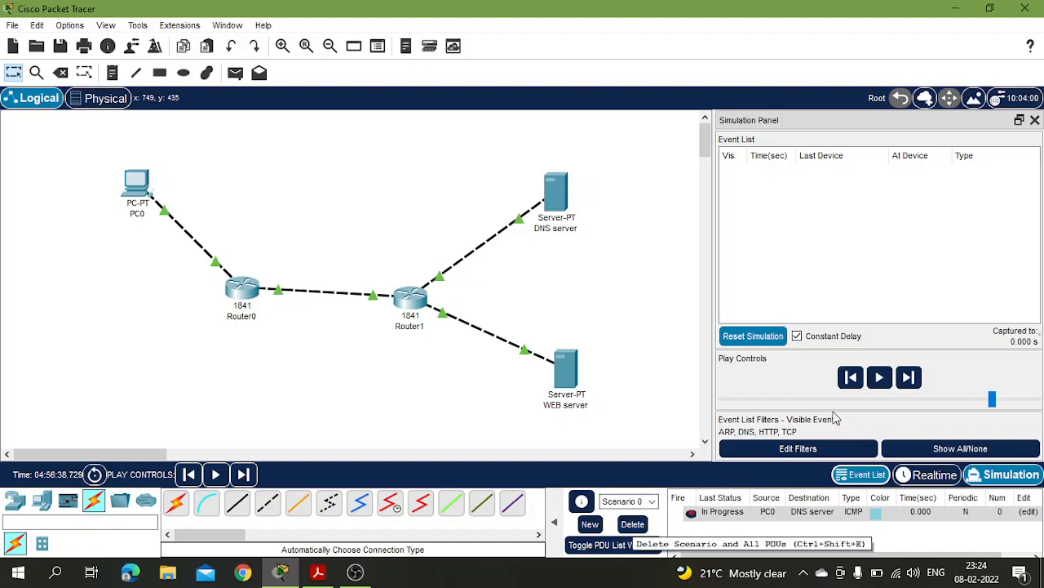
click(880, 377)
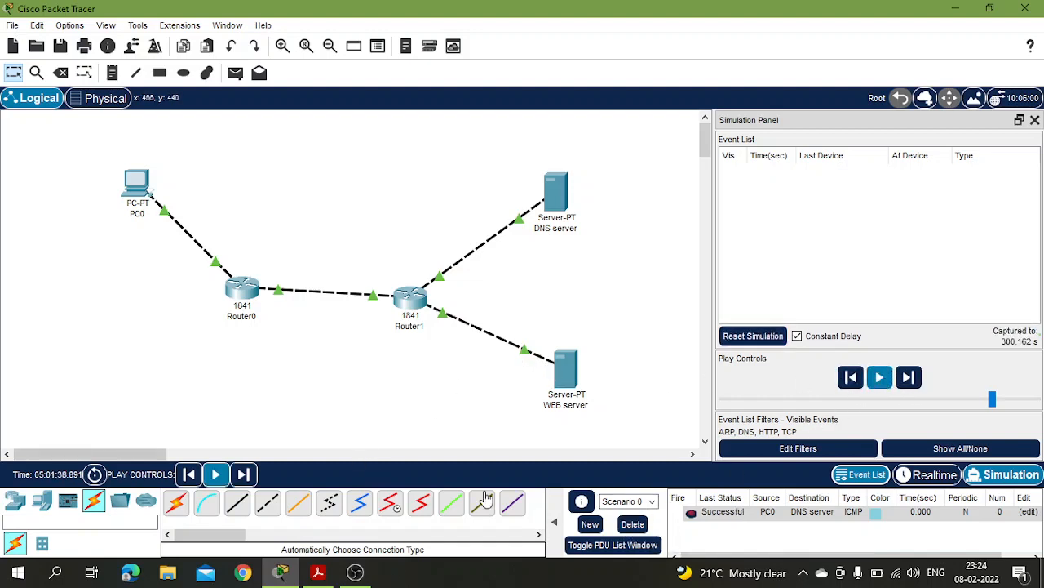
Delete the scenario with its PDU, and simulate a fresh simple PDU from PC0 to the DNS server
click(639, 527)
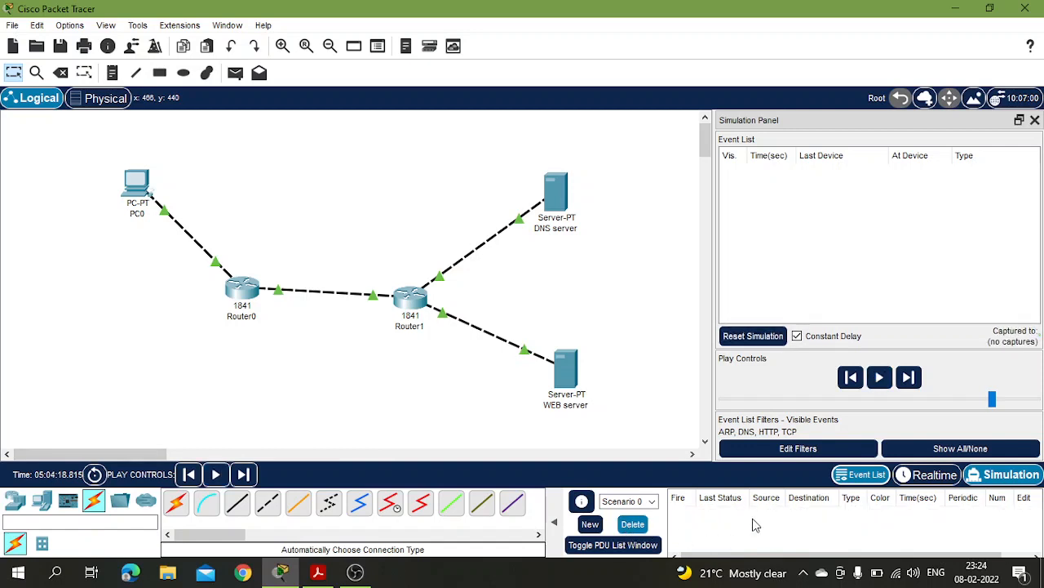
click(235, 73)
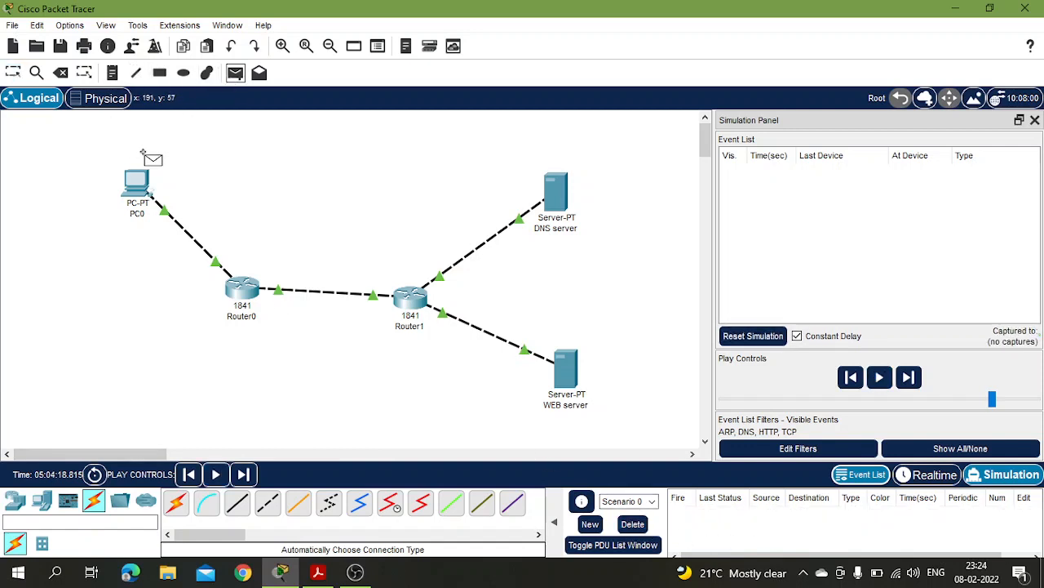
click(139, 185)
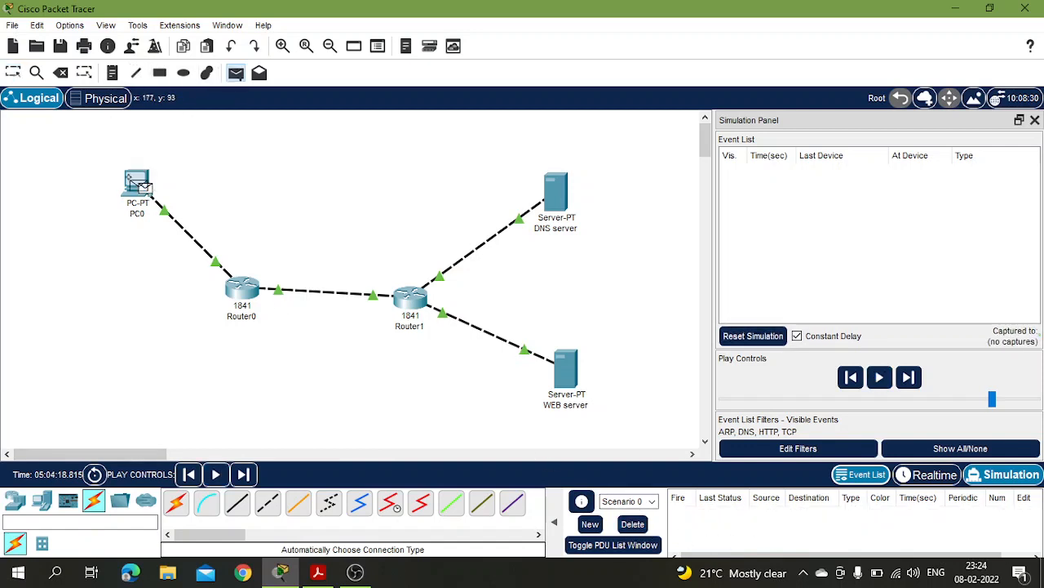
click(555, 192)
click(878, 377)
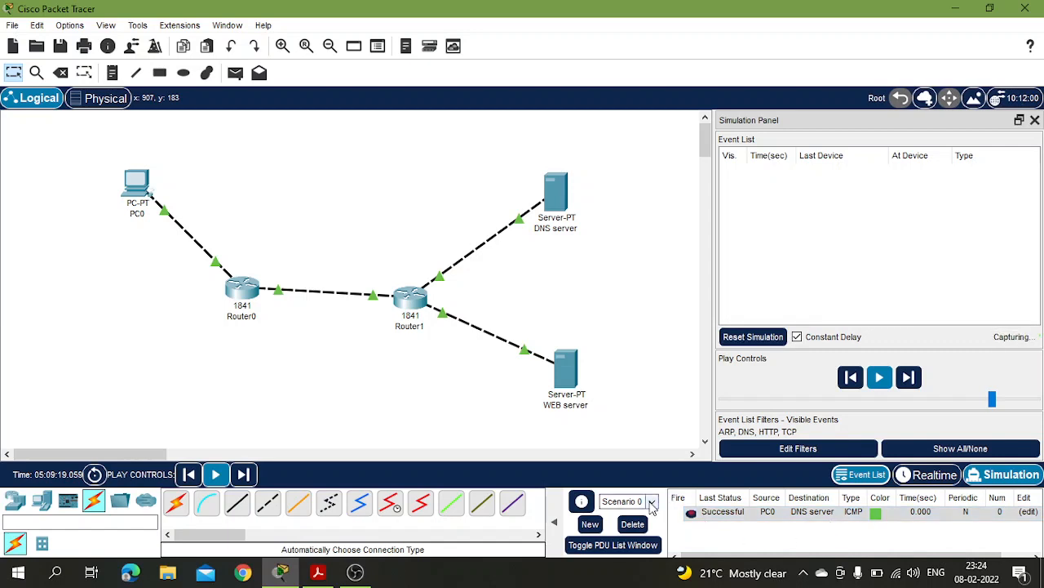
click(803, 517)
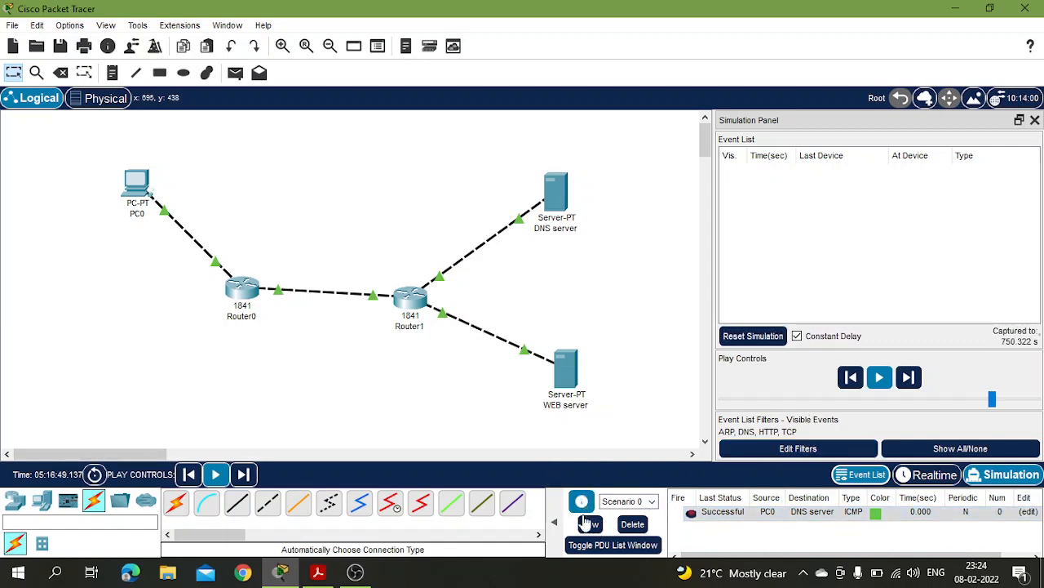
Delete the DNS server test scenario and simulate a simple PDU from PC0 to the WEB server
click(633, 524)
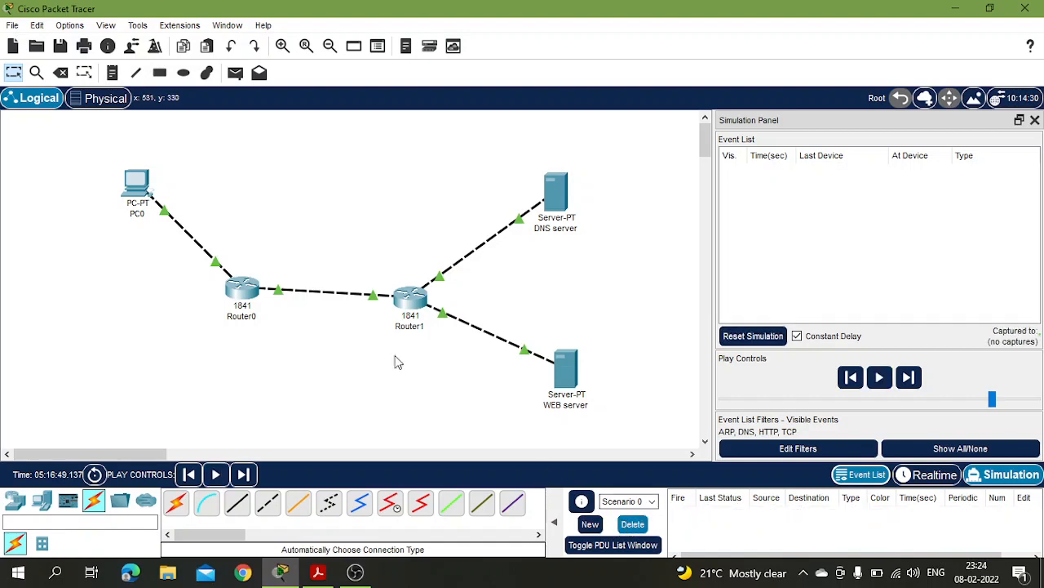
click(235, 73)
click(137, 183)
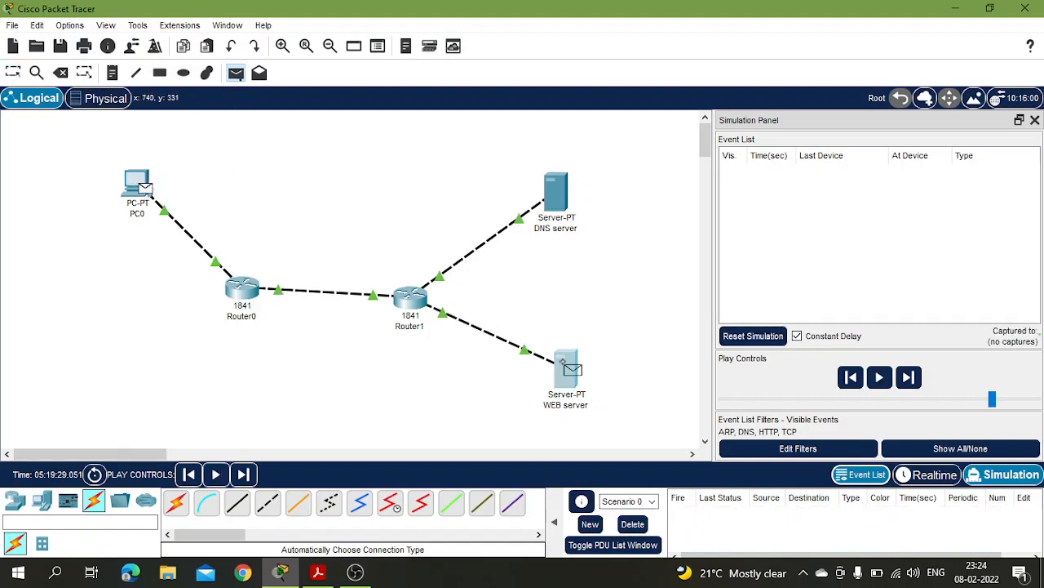
click(561, 375)
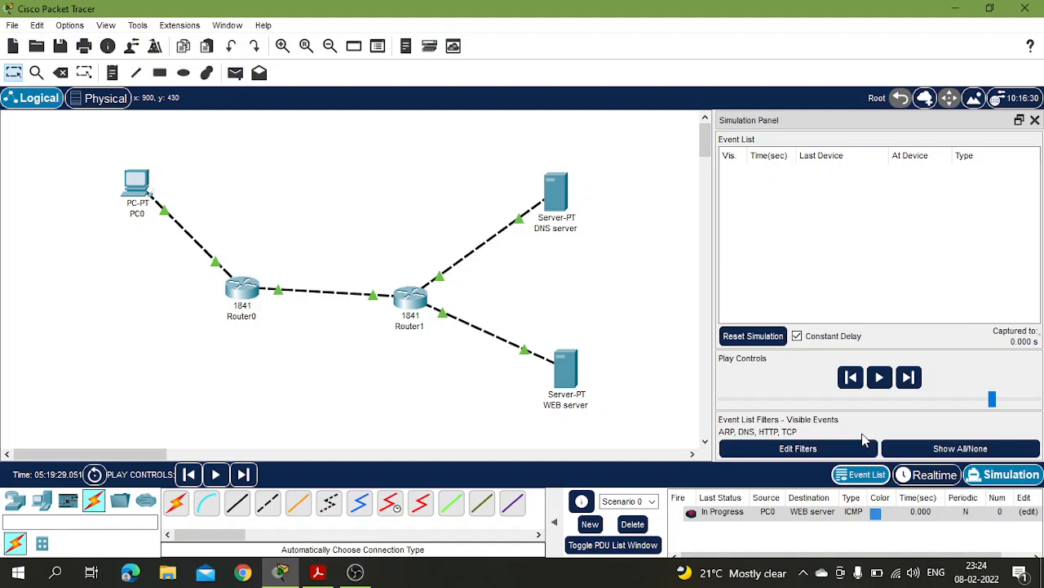
click(879, 379)
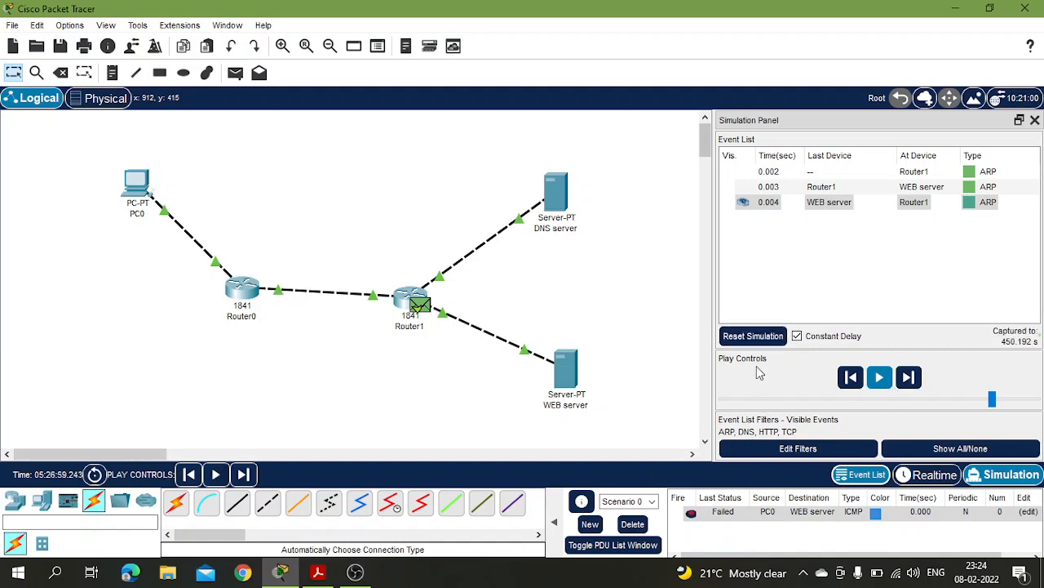
Restart the simulation of the PC0-to-WEB-server PDU, and delete the scenario with all its PDUs
click(751, 336)
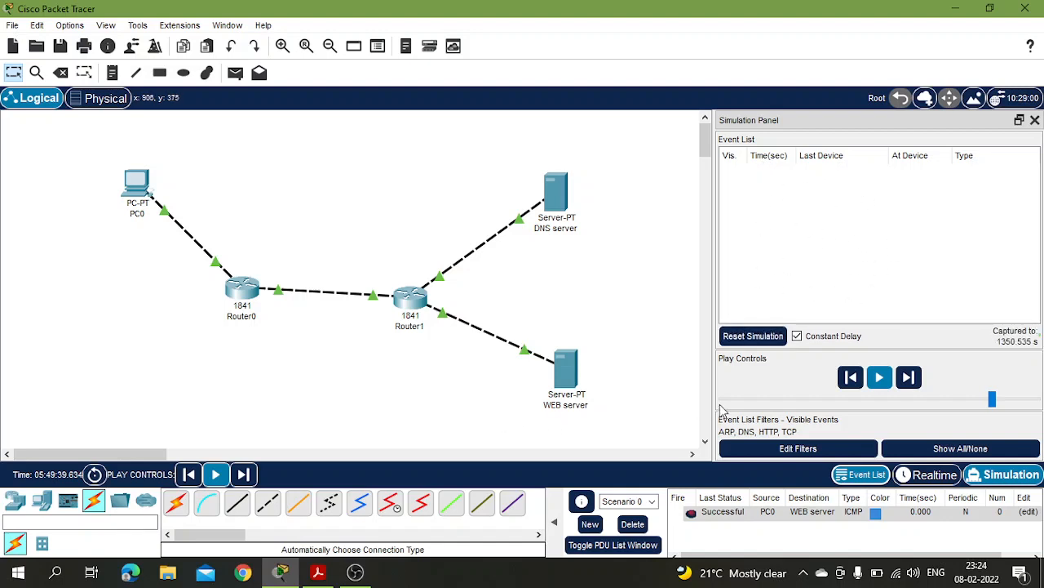
click(631, 526)
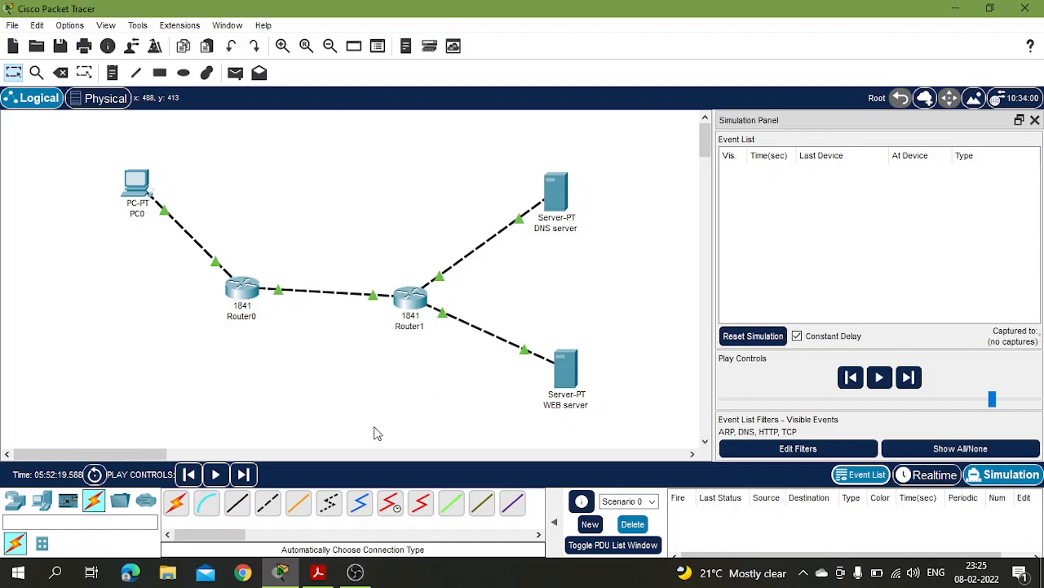
Check the Lab 2 instructions in Adobe Acrobat Reader, and view PC0's address details back in Packet Tracer
click(280, 569)
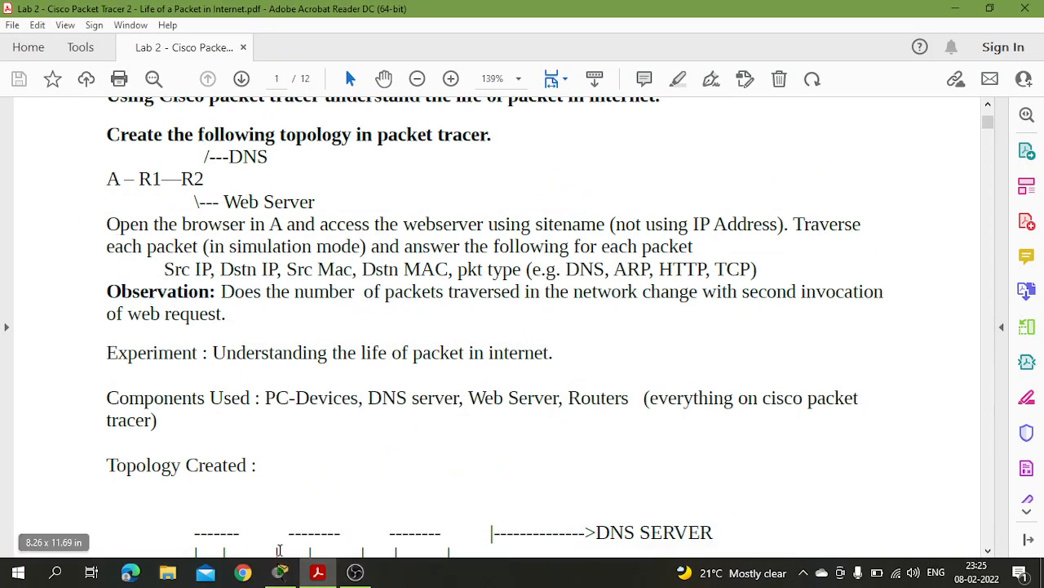
click(280, 571)
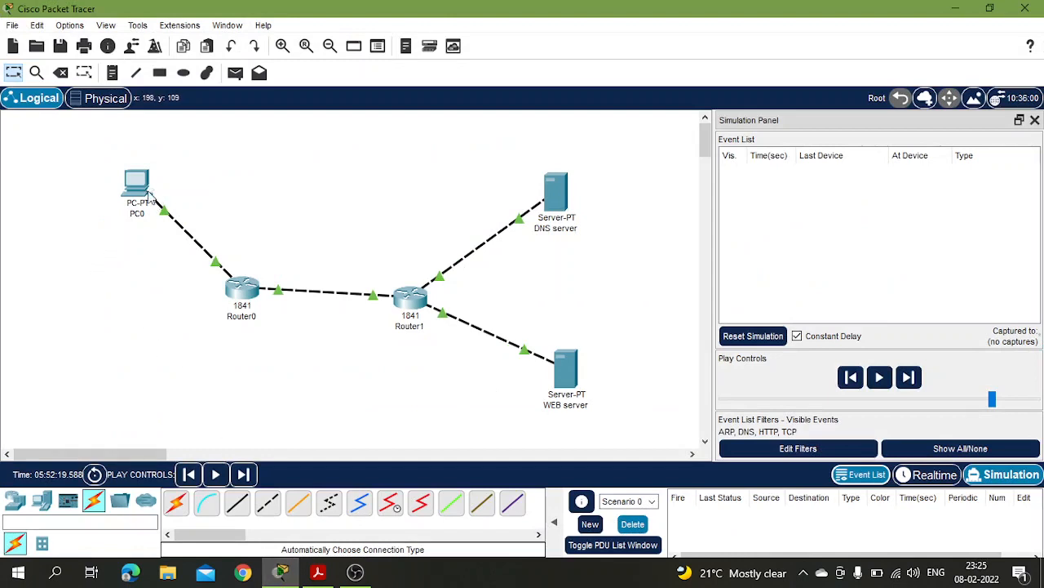
mouse_move(148, 193)
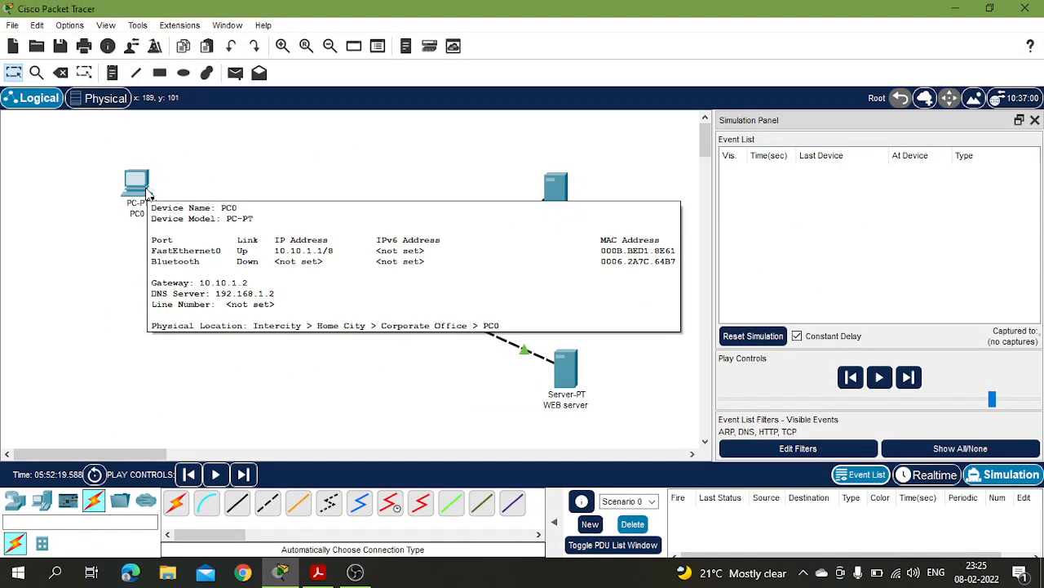